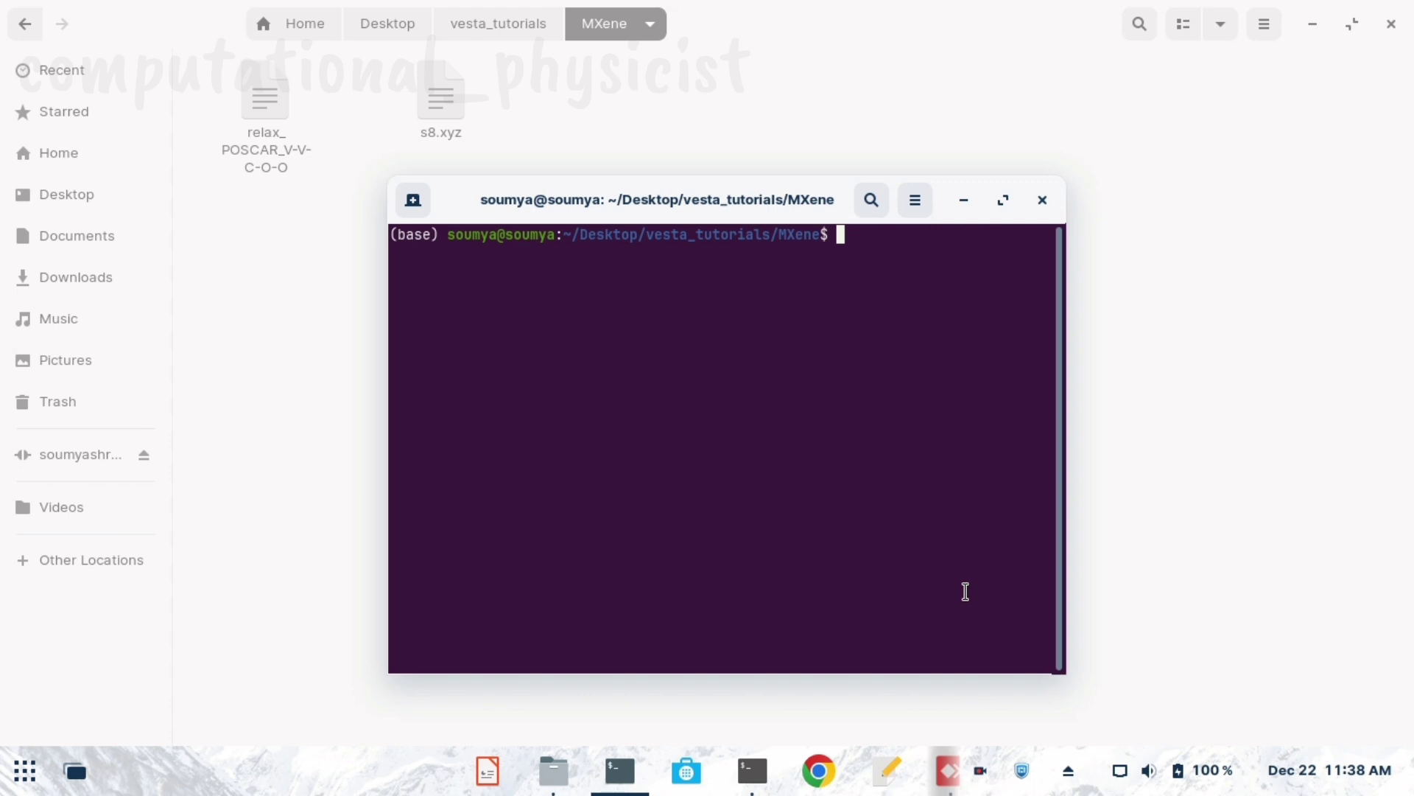
Run 'VESTA relax_POSCAR_V-V-C-O-O' in the terminal to open the structure.
text(VESTA relax_POSCAR_V-V-C-O-O)
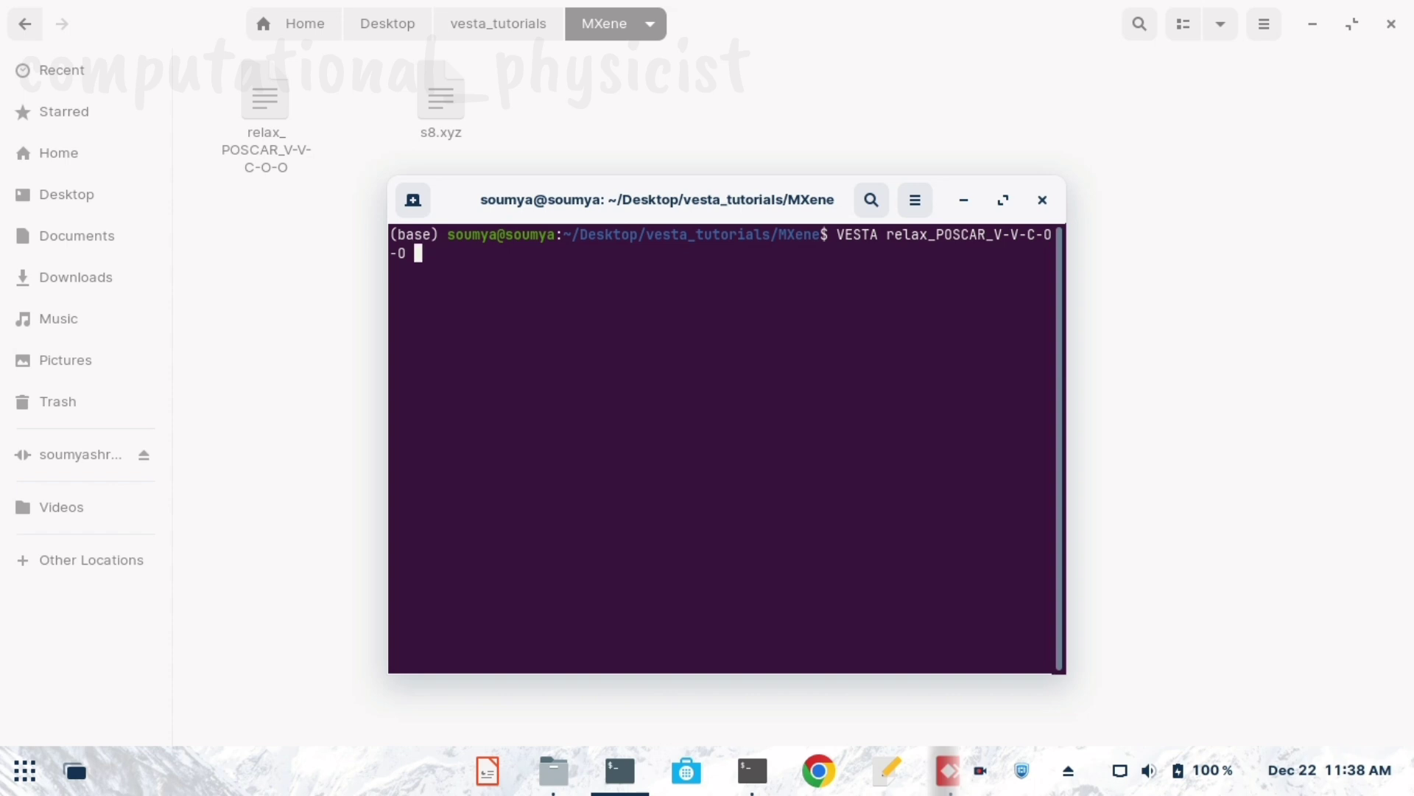
key(Return)
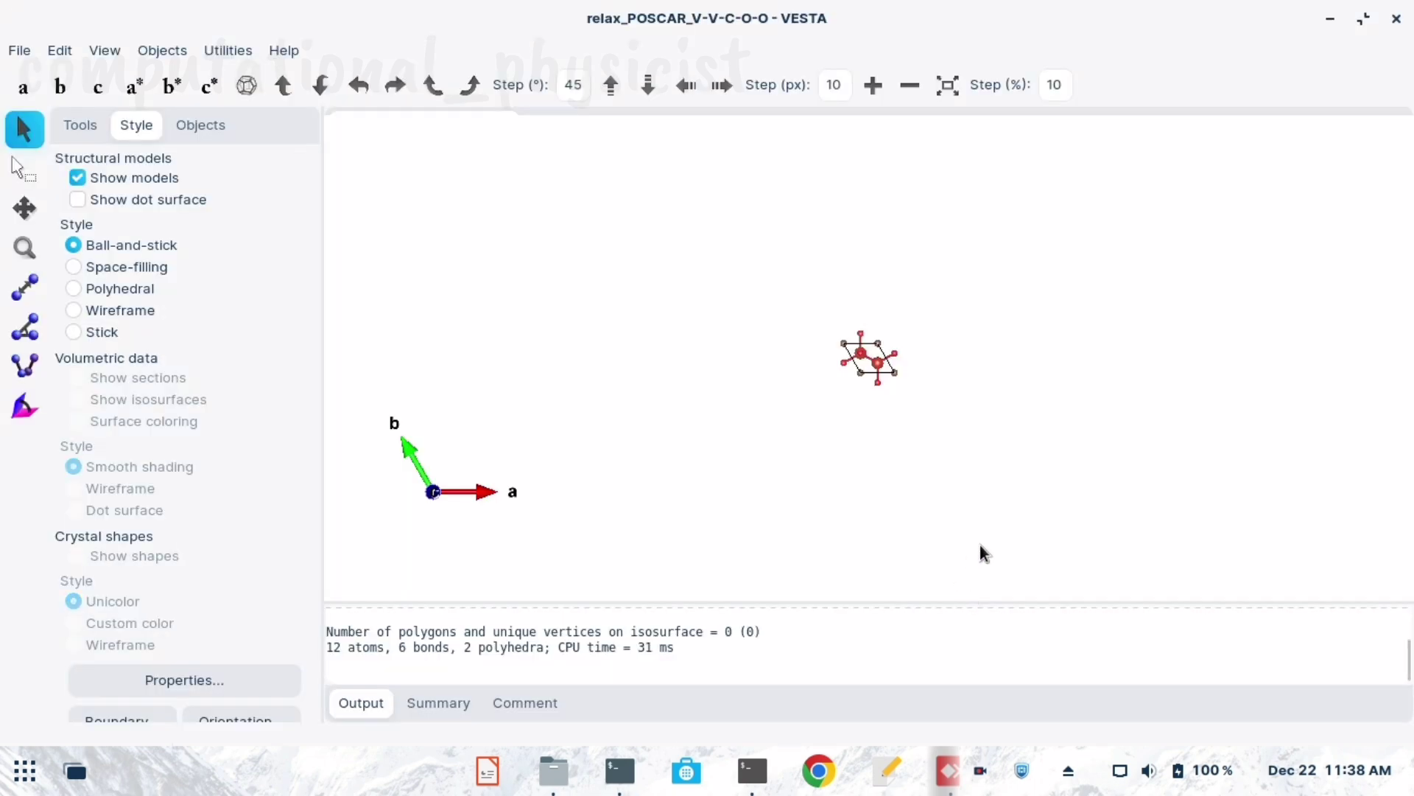
Zoom in and view the cell along the a, b and c axes, ending zoomed on c.
scroll(1036, 475, up, 5)
scroll(1036, 472, up, 4)
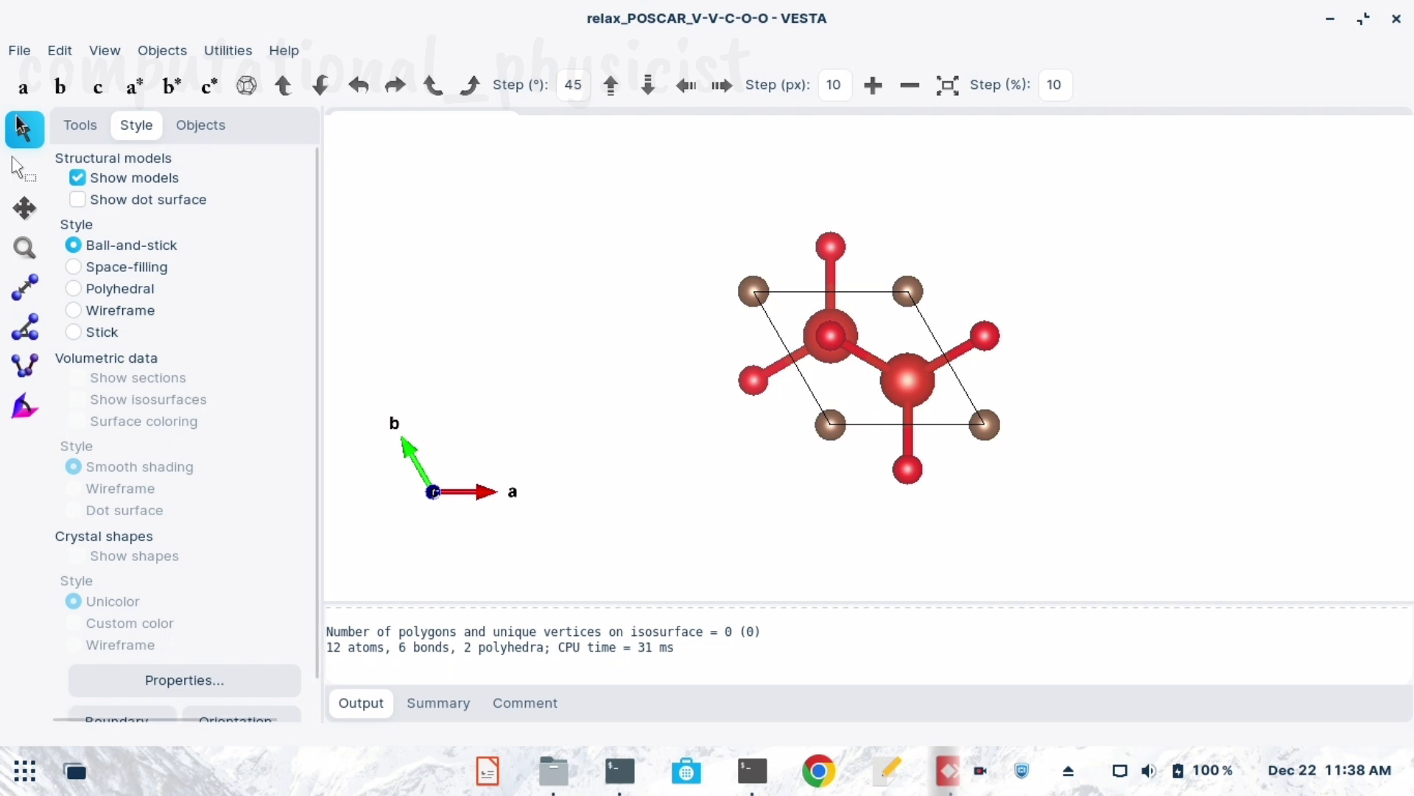
click(24, 88)
mouse_move(803, 364)
mouse_down()
mouse_move(815, 346)
mouse_move(803, 379)
mouse_up()
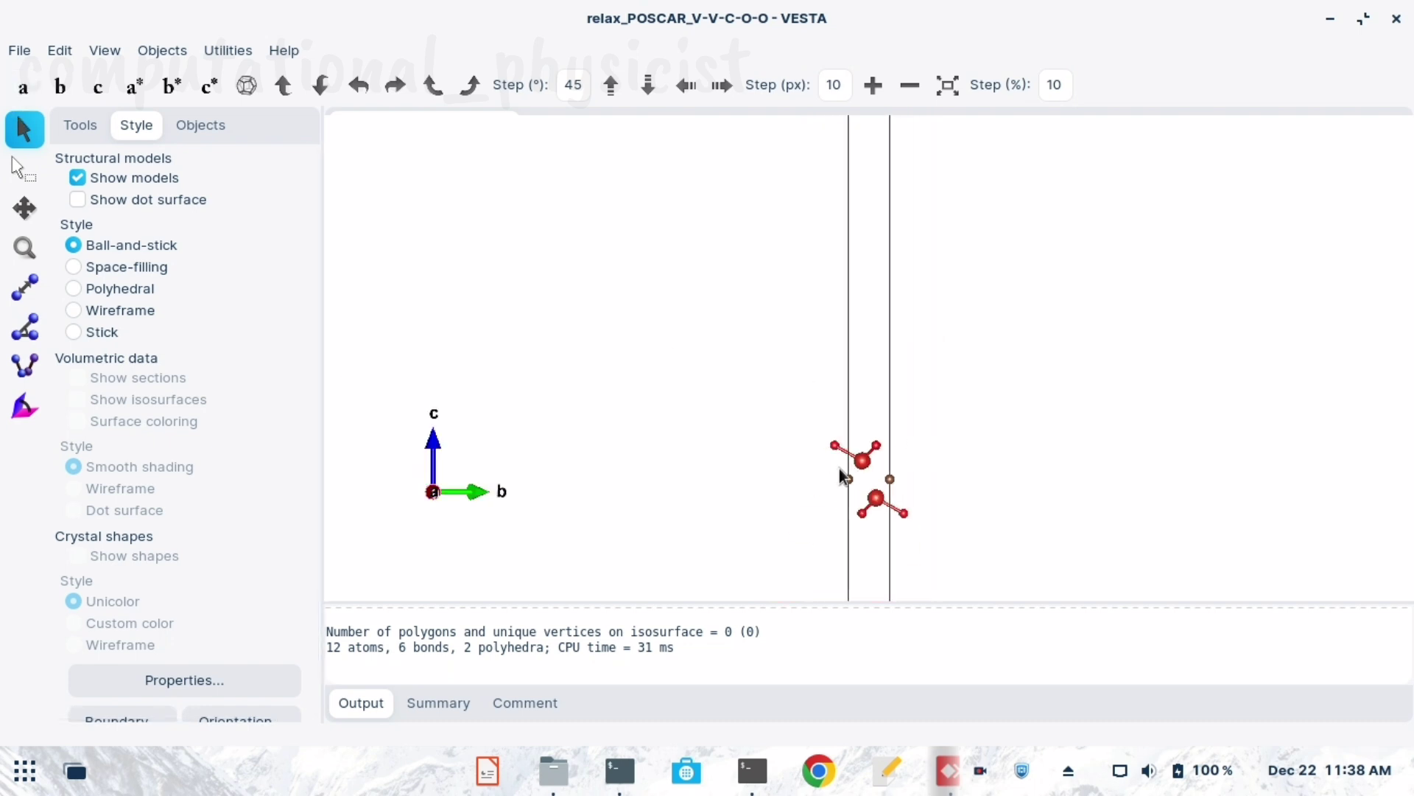
click(60, 87)
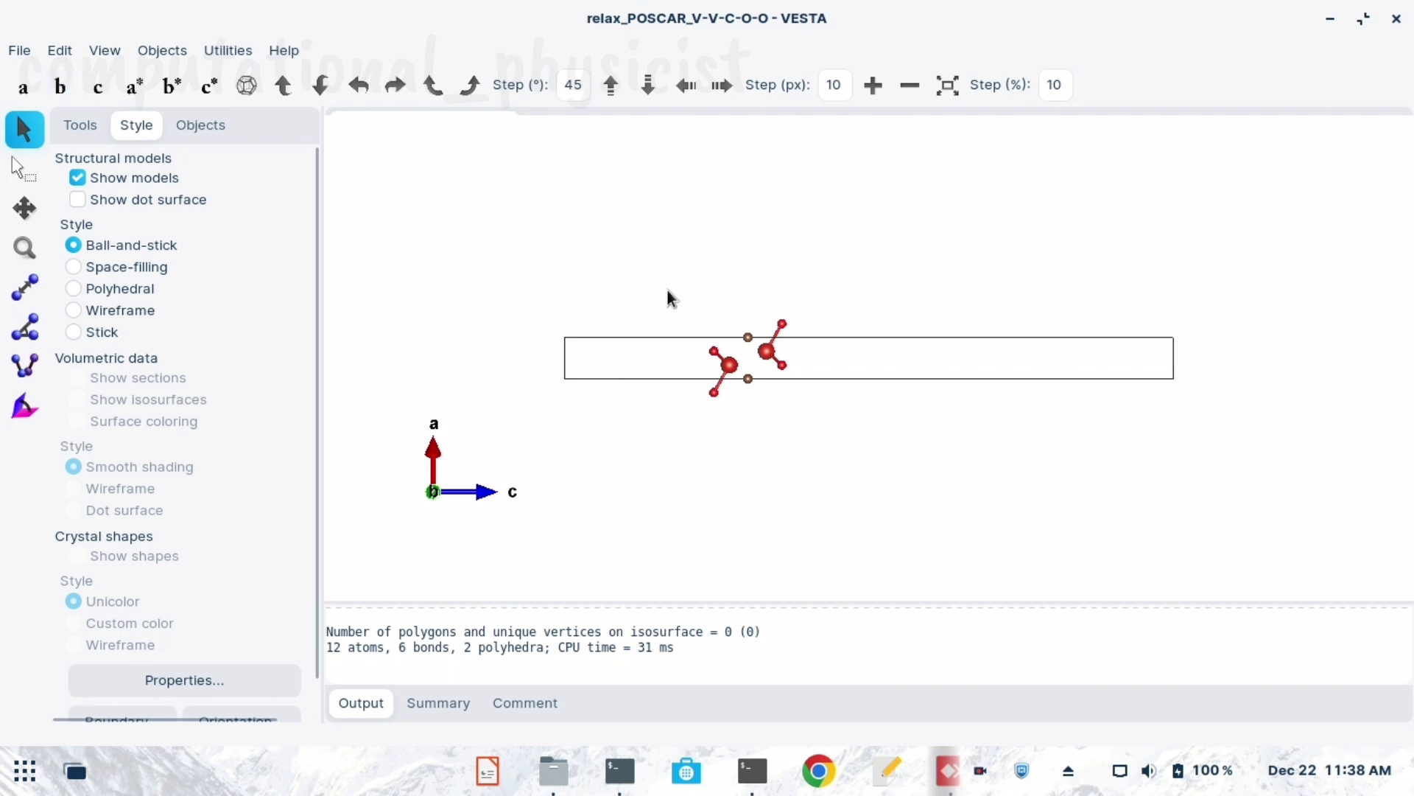
click(98, 87)
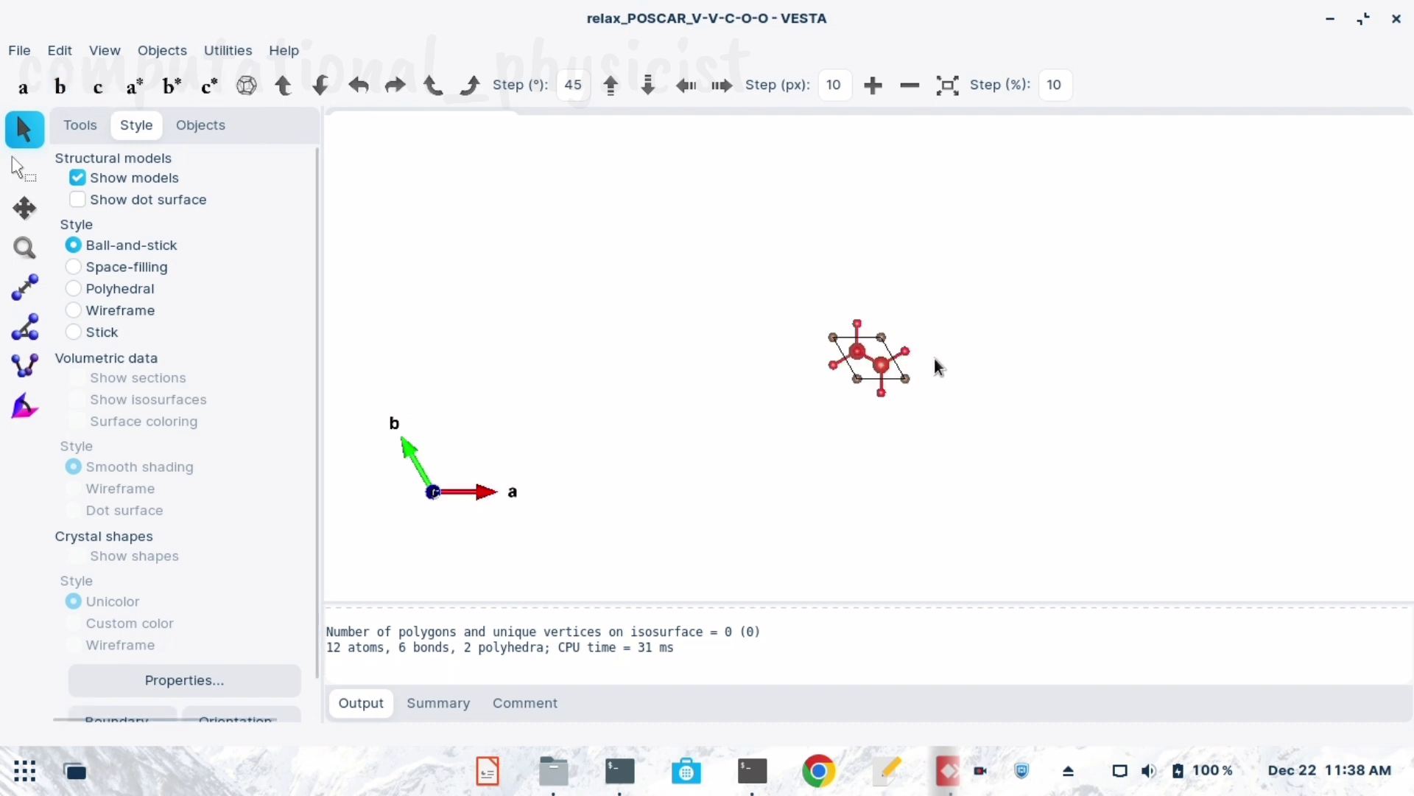
scroll(941, 376, up, 10)
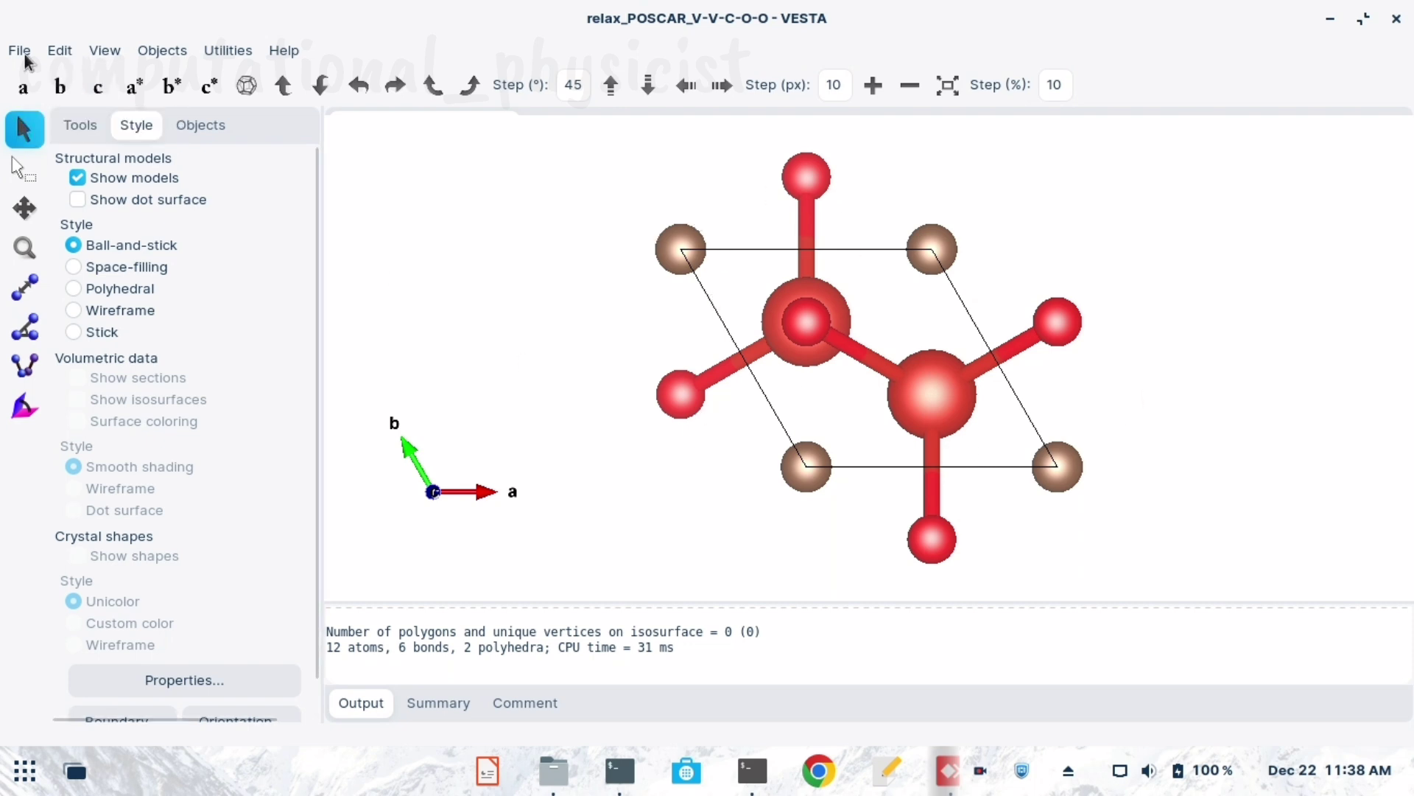
Set the V–O bond to 'Do not search atoms beyond the boundary' and apply it.
click(59, 51)
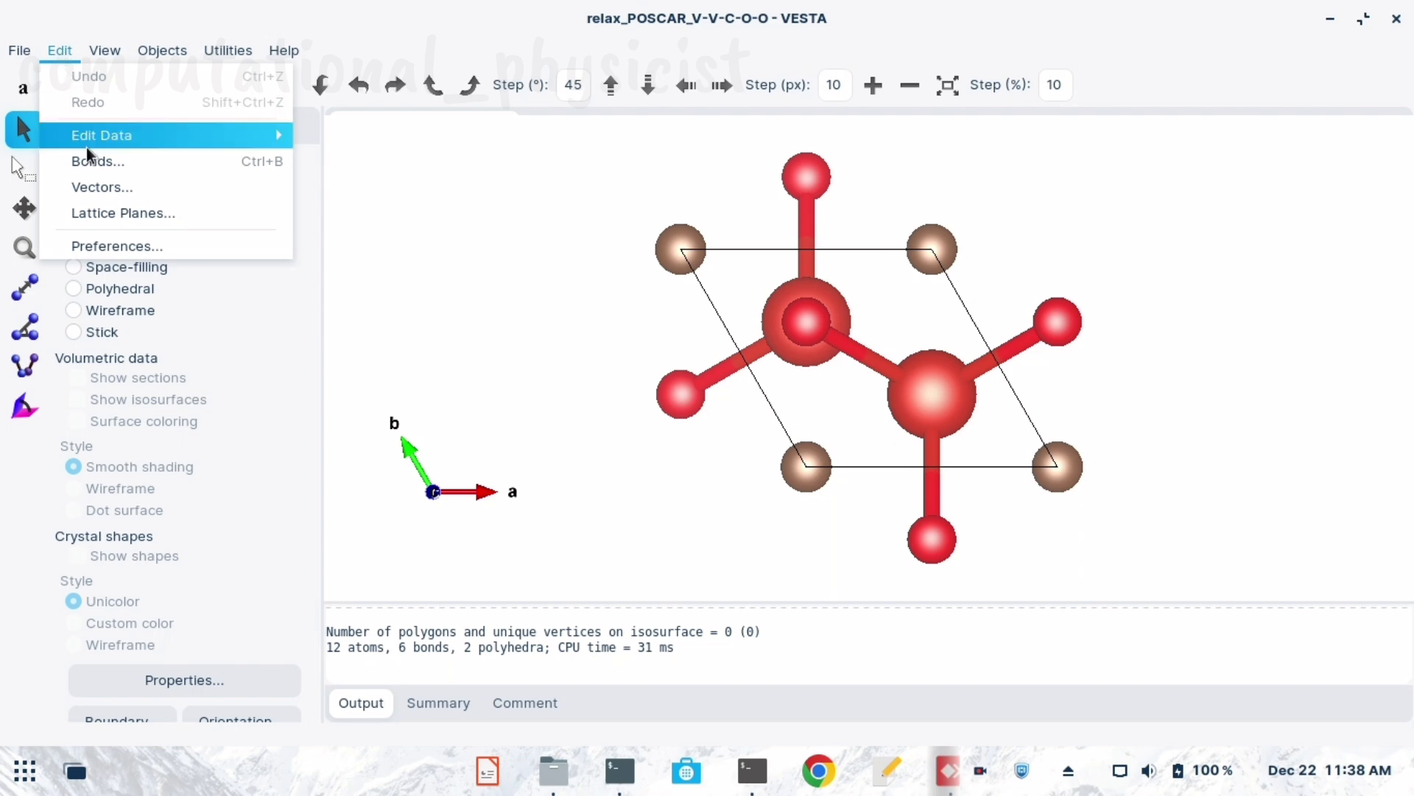
click(134, 160)
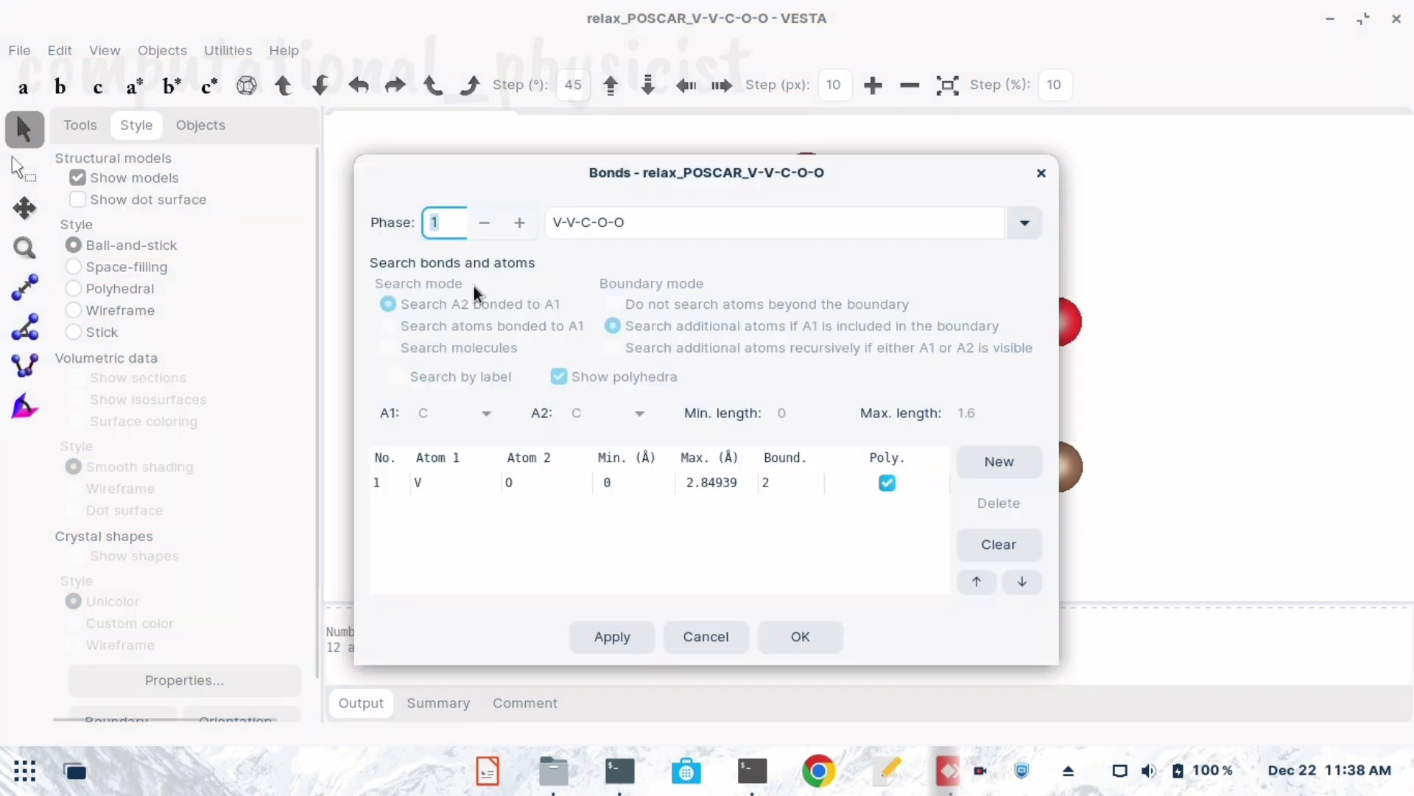
click(608, 484)
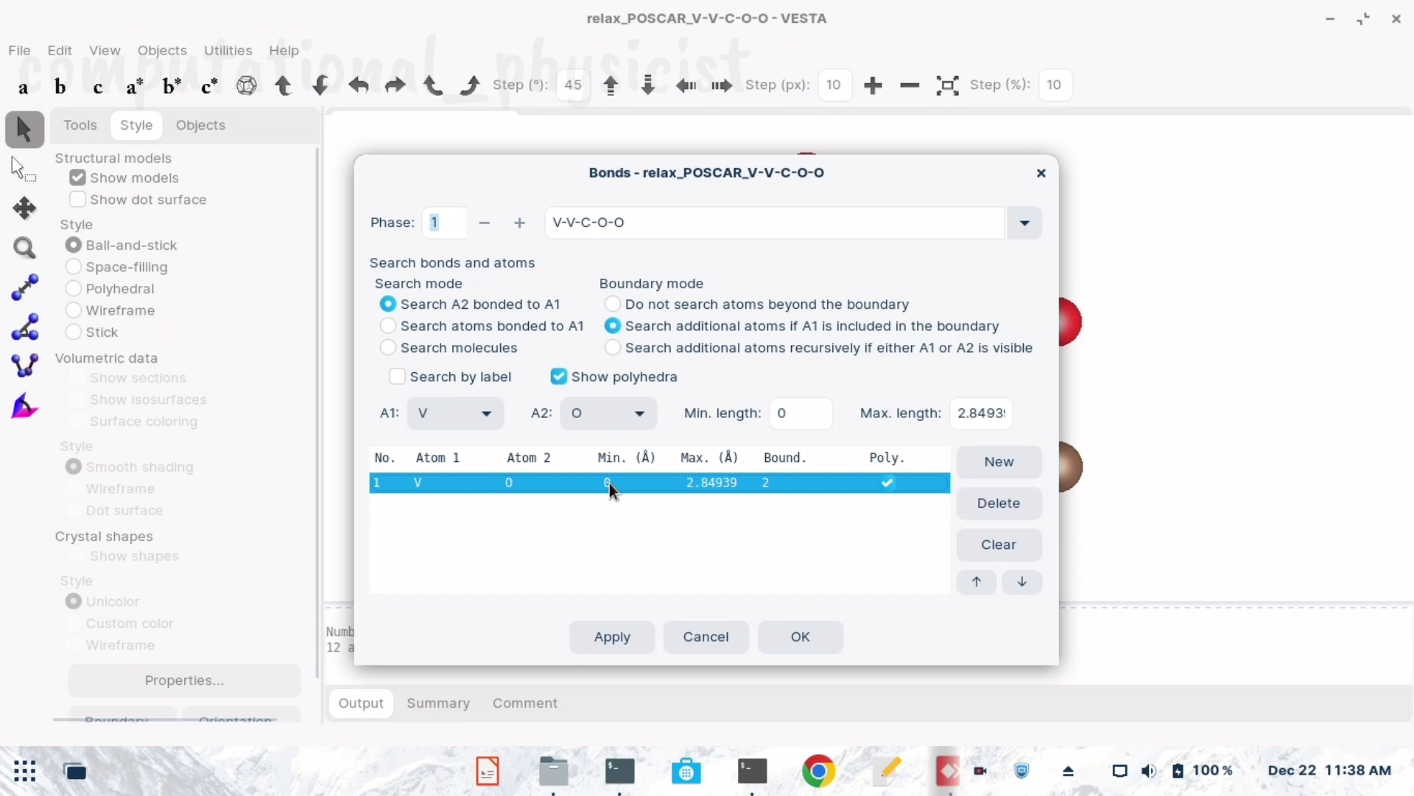
click(614, 304)
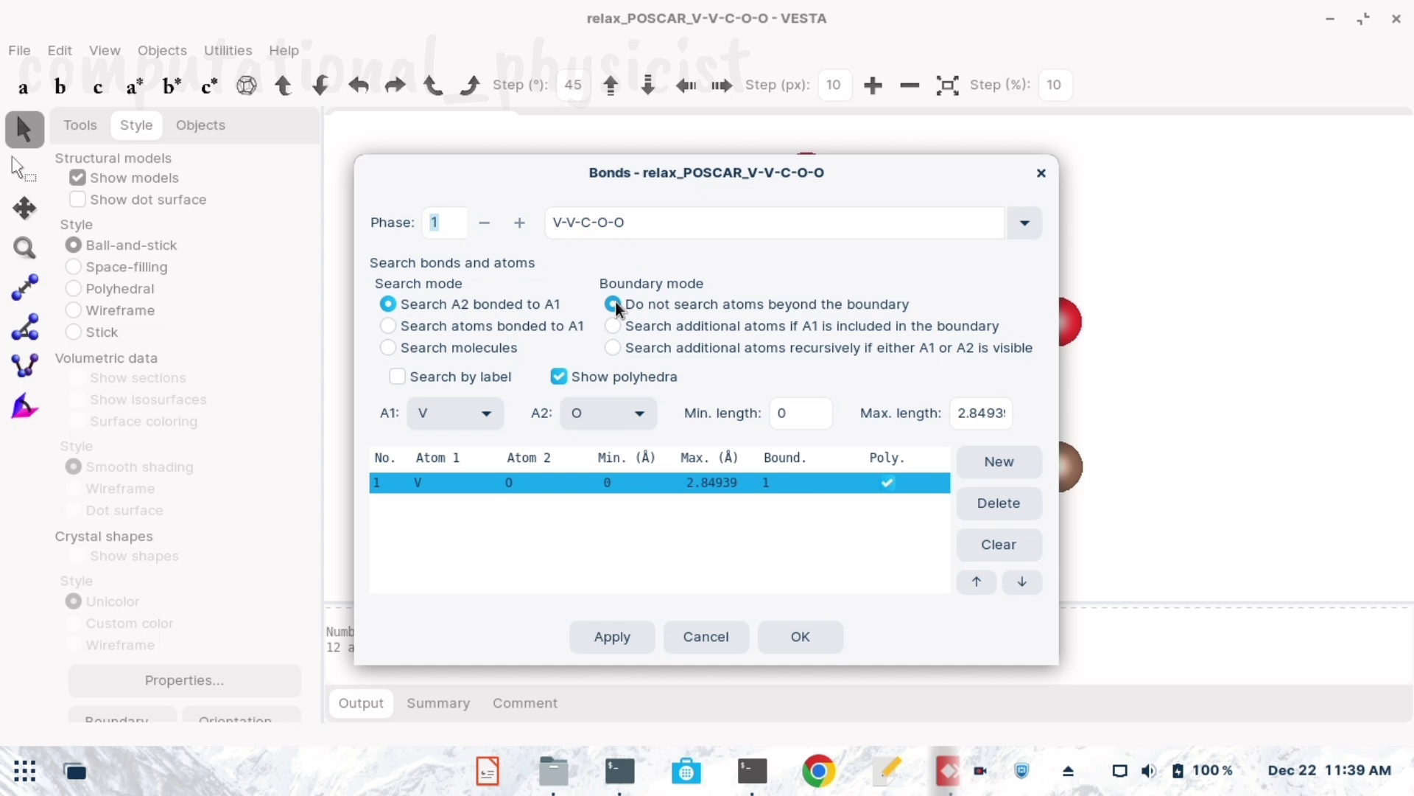
click(612, 638)
click(791, 641)
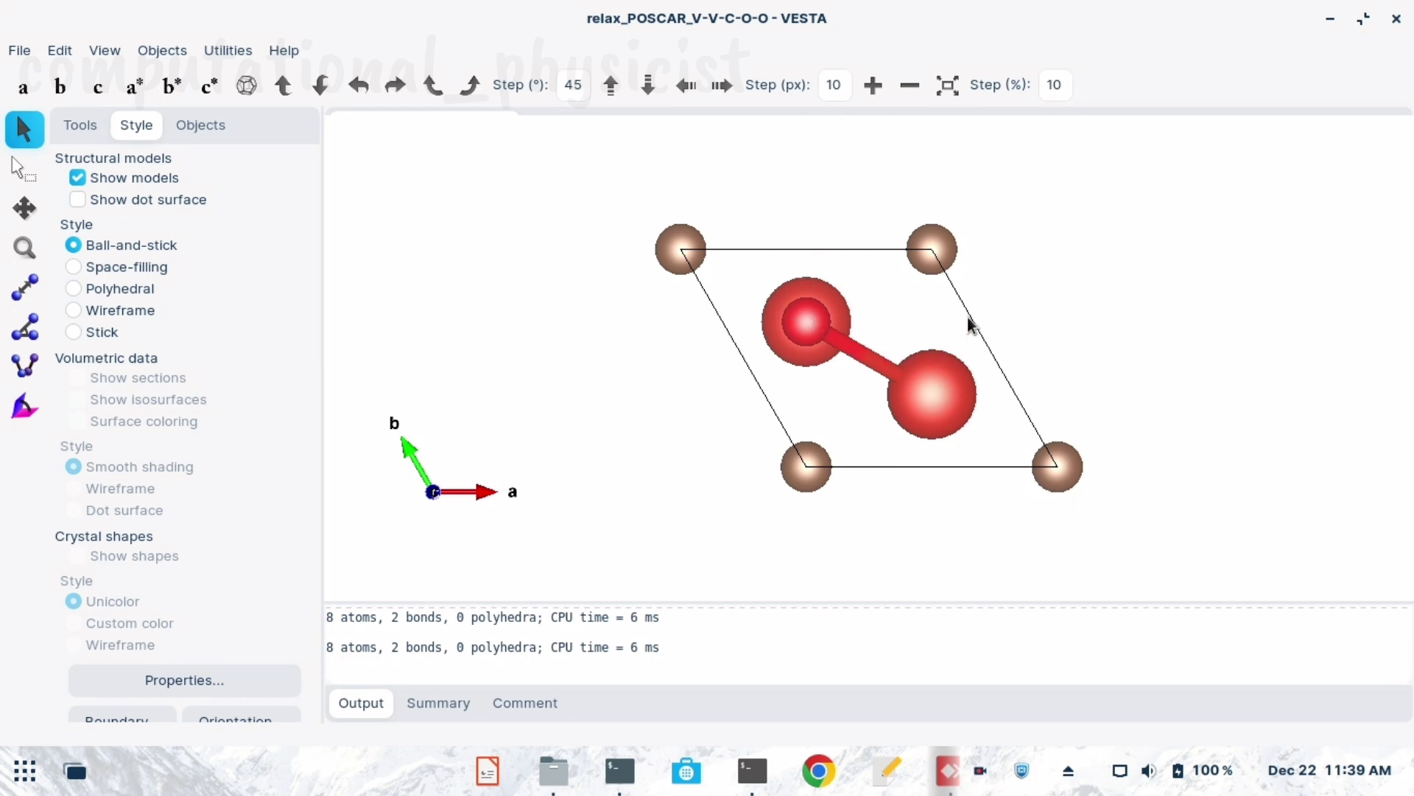
Rotate the 8-atom cell to a near edge-on oblique view.
drag(948, 358, 1380, 361)
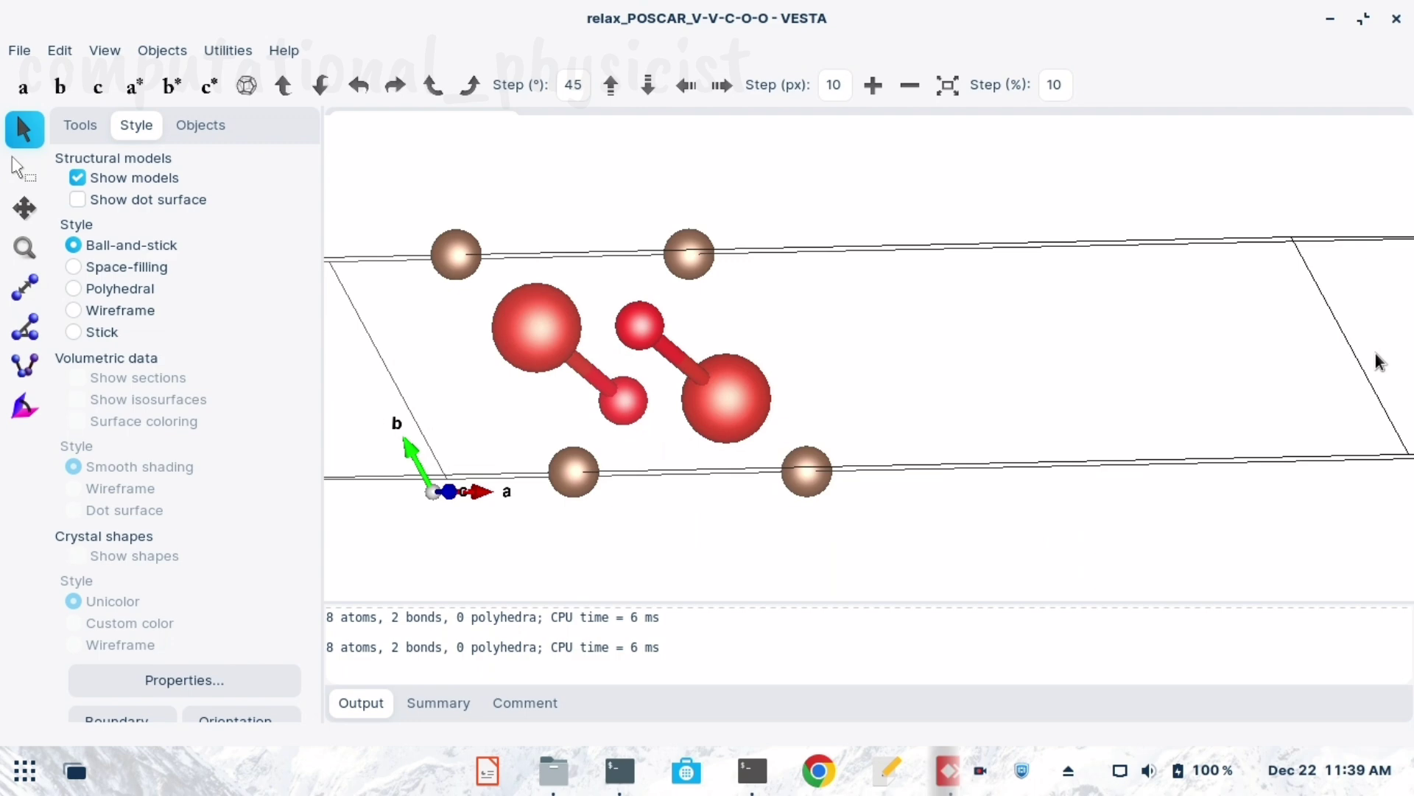
click(148, 50)
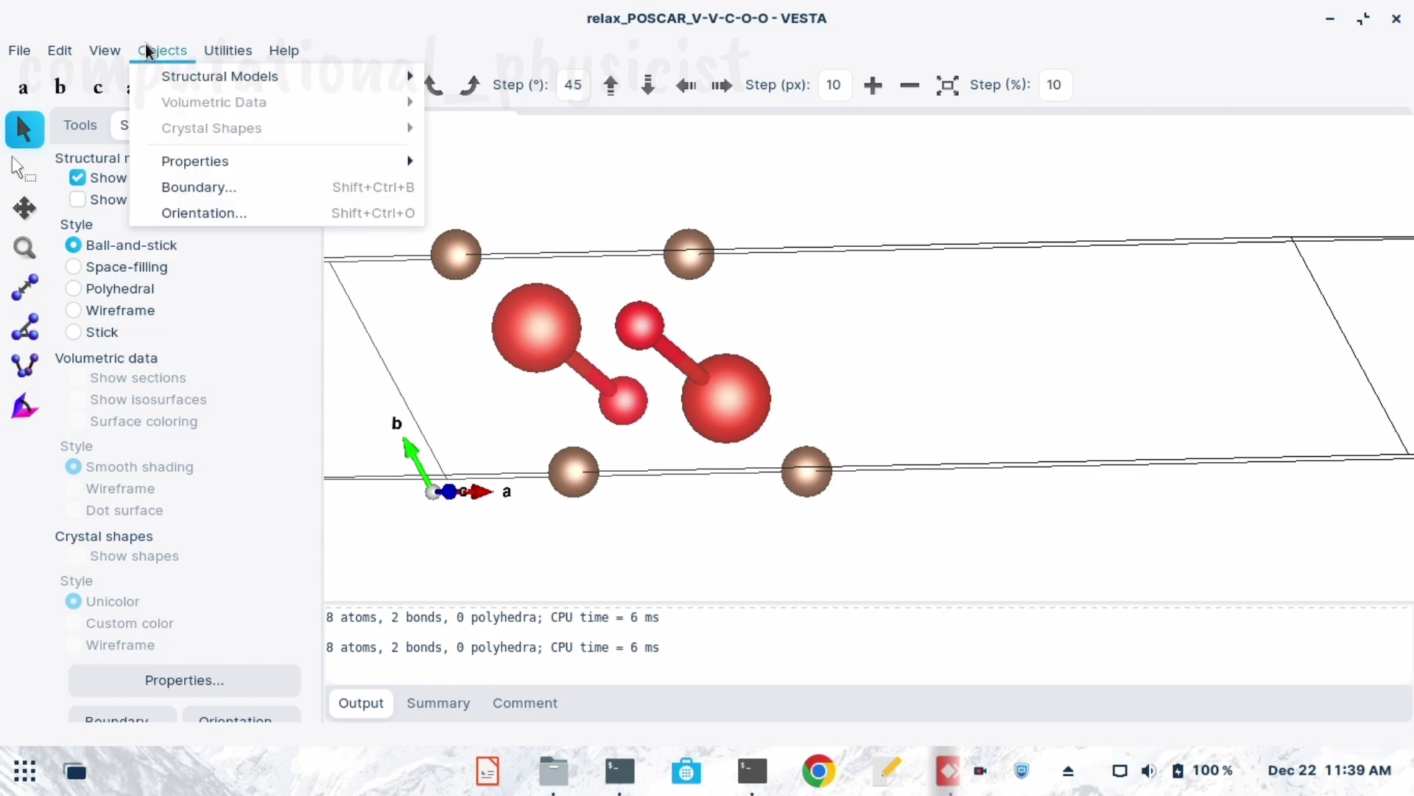
In the Boundary settings, set x(max) and y(max) to 0.99.
click(193, 189)
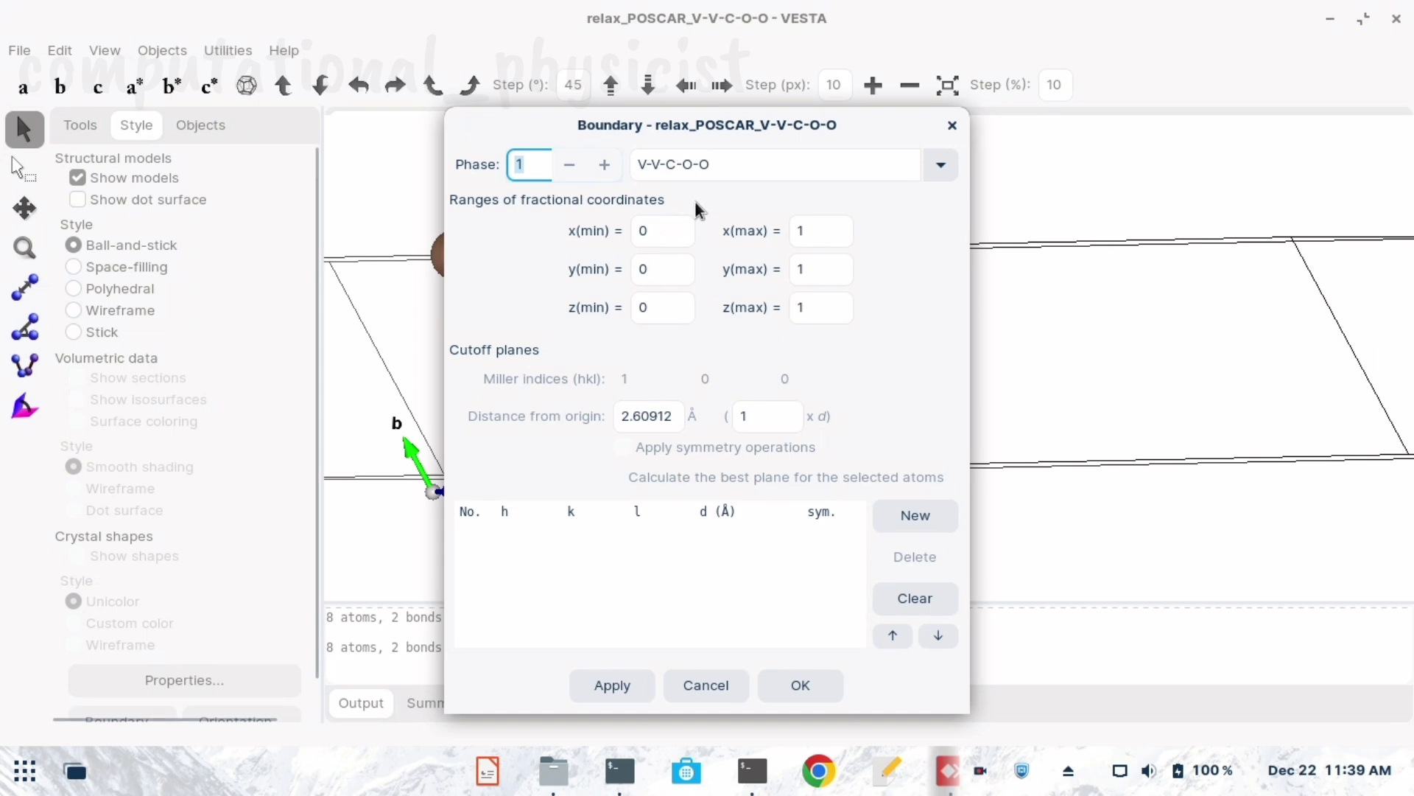
click(814, 227)
key(BackSpace)
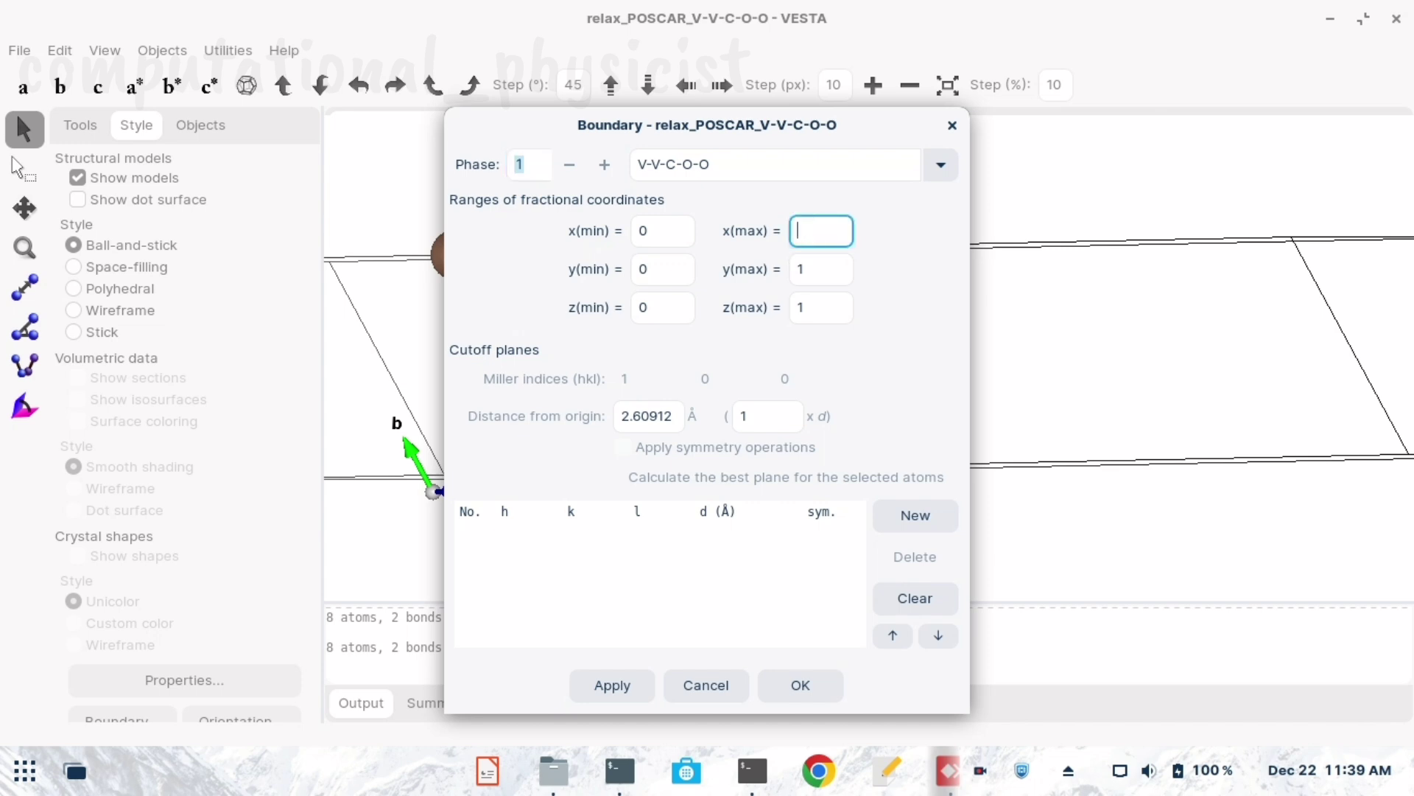
text(0.99)
key(Tab)
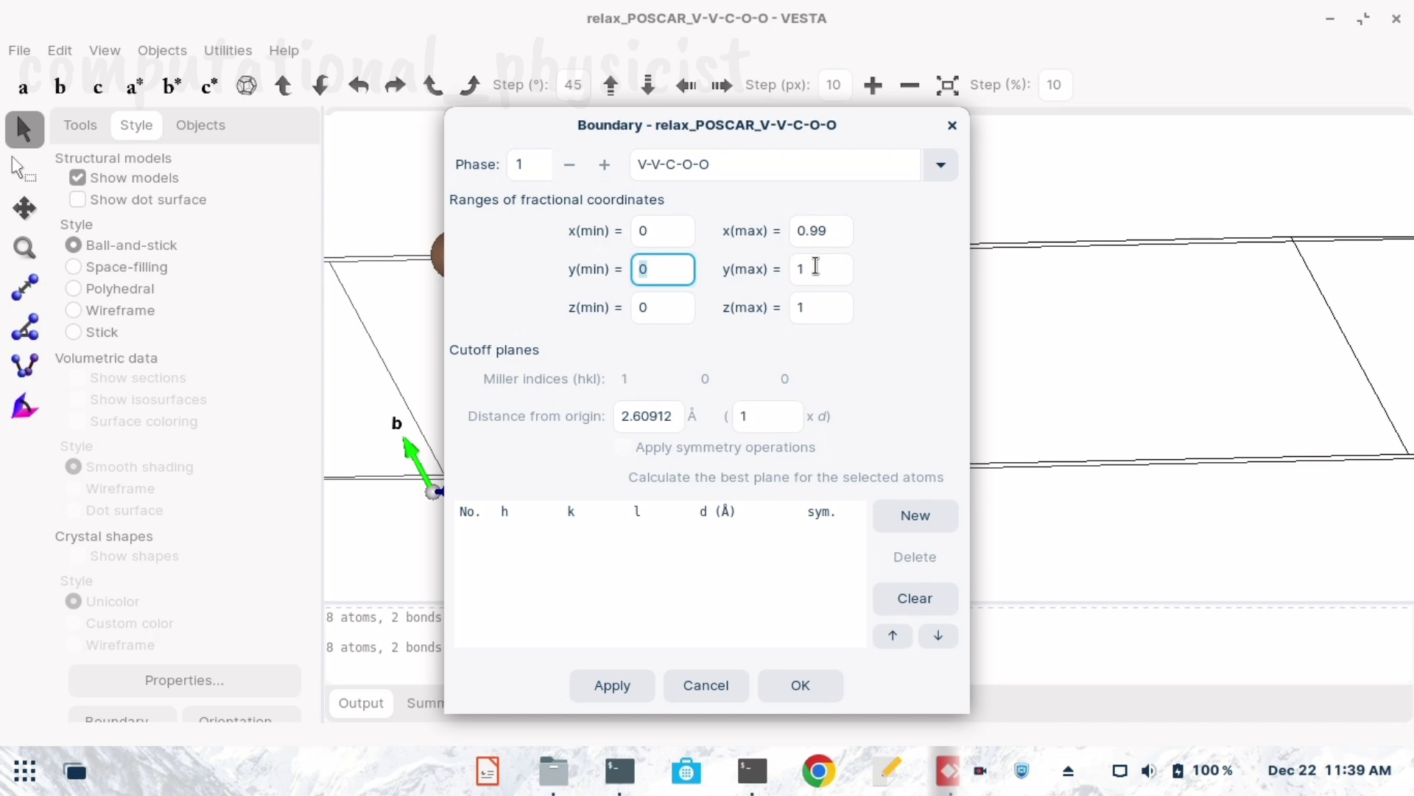
click(817, 268)
key(BackSpace)
text(00)
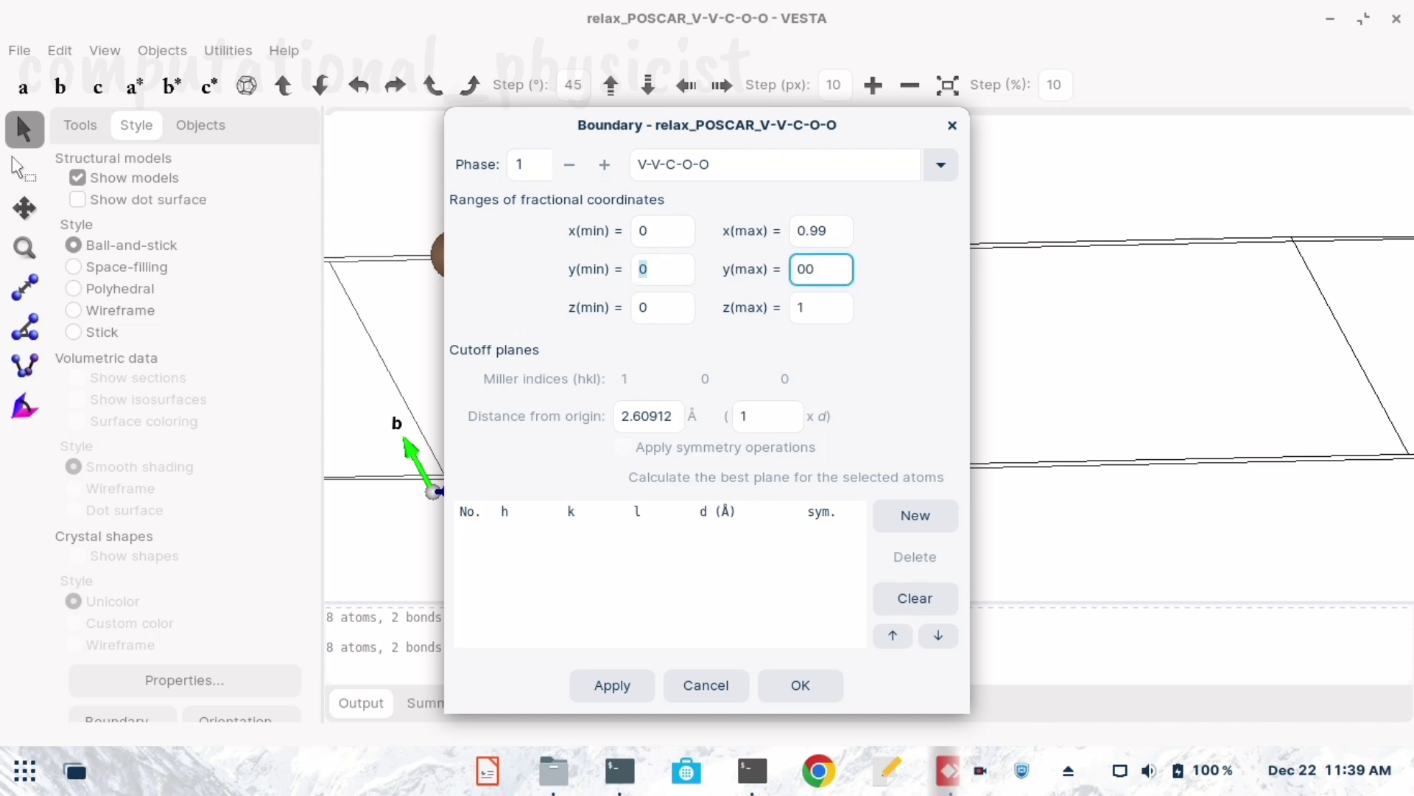
key(BackSpace)
text(.99)
key(Tab)
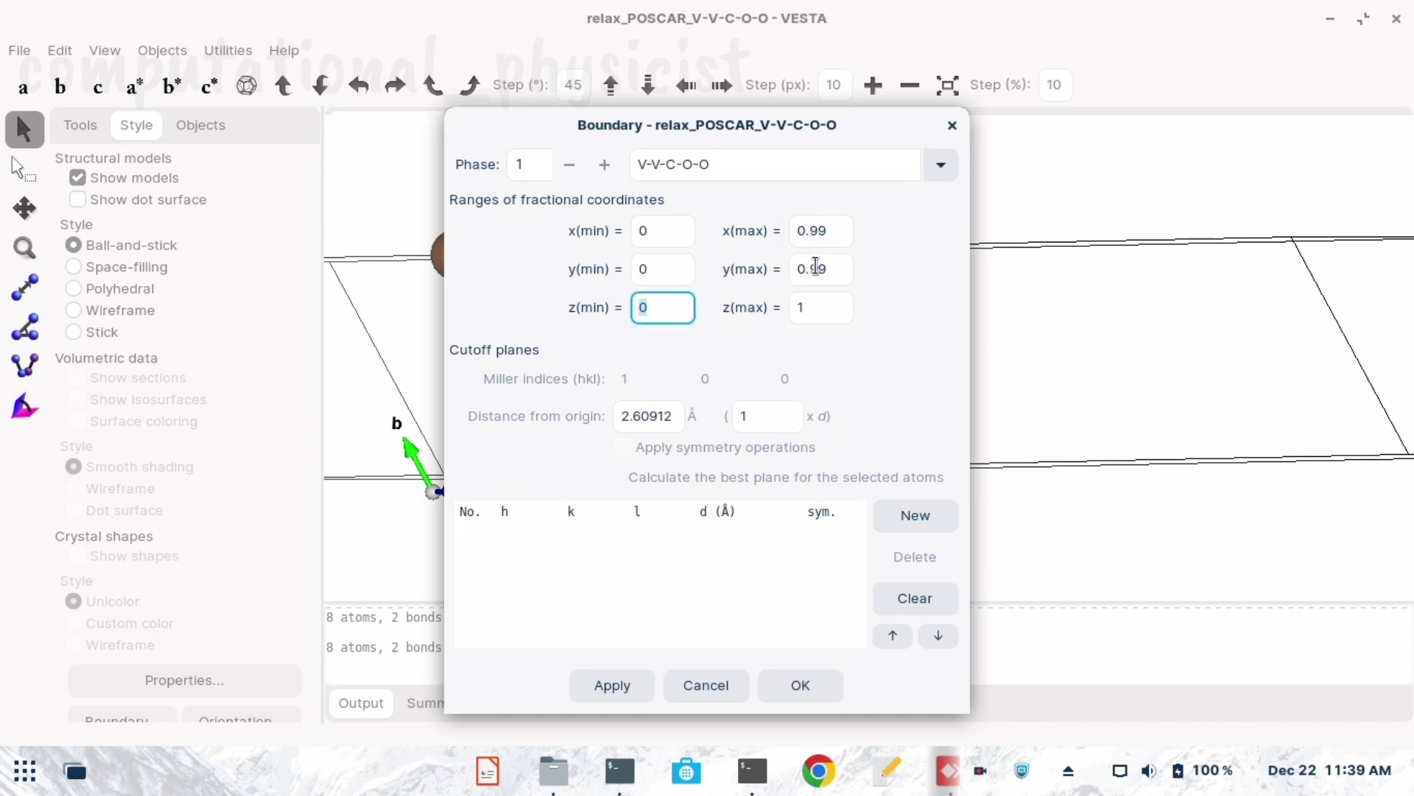
Set z(min) to 0 and z(max) to 0.99, then apply the range.
key(BackSpace)
text(0)
click(822, 308)
key(BackSpace)
text(0.99)
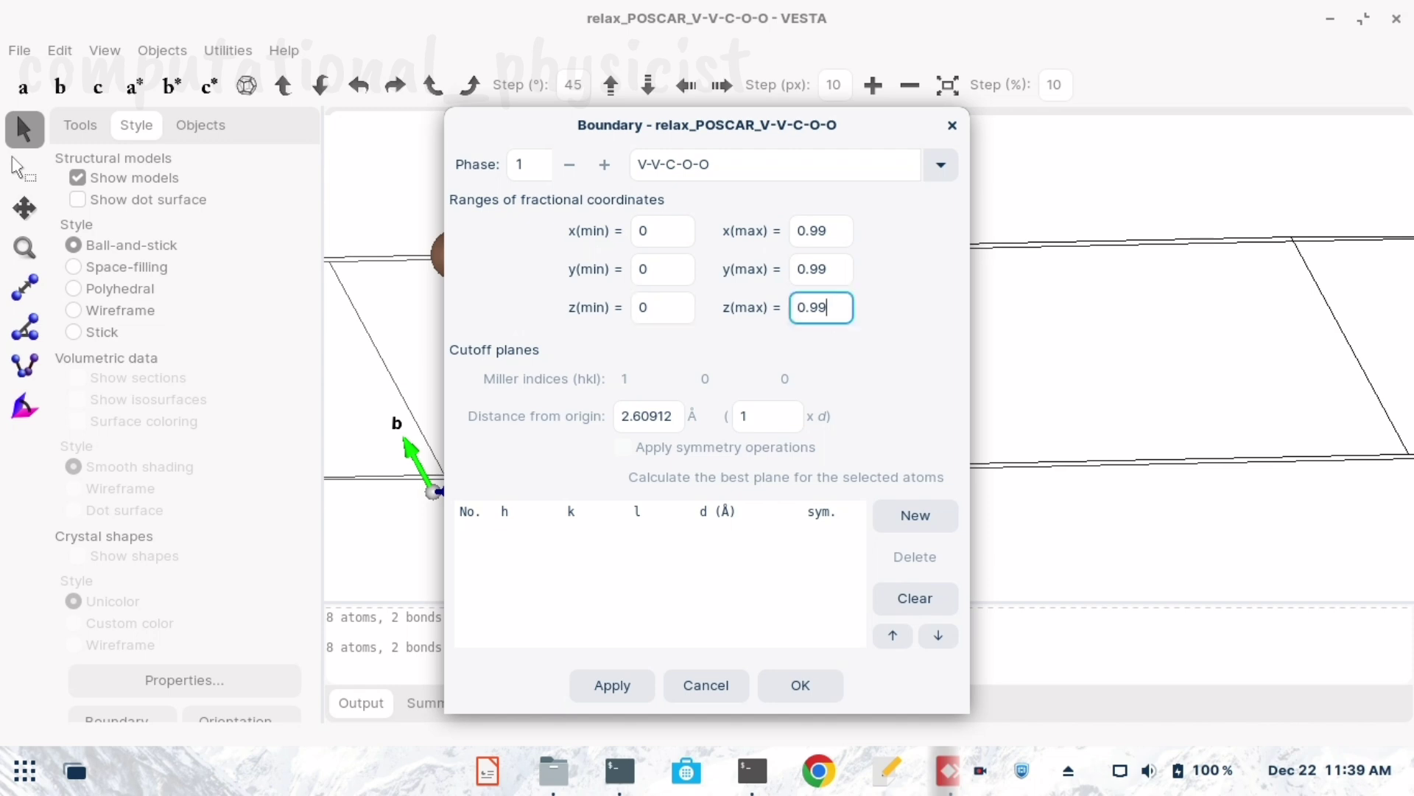
click(611, 684)
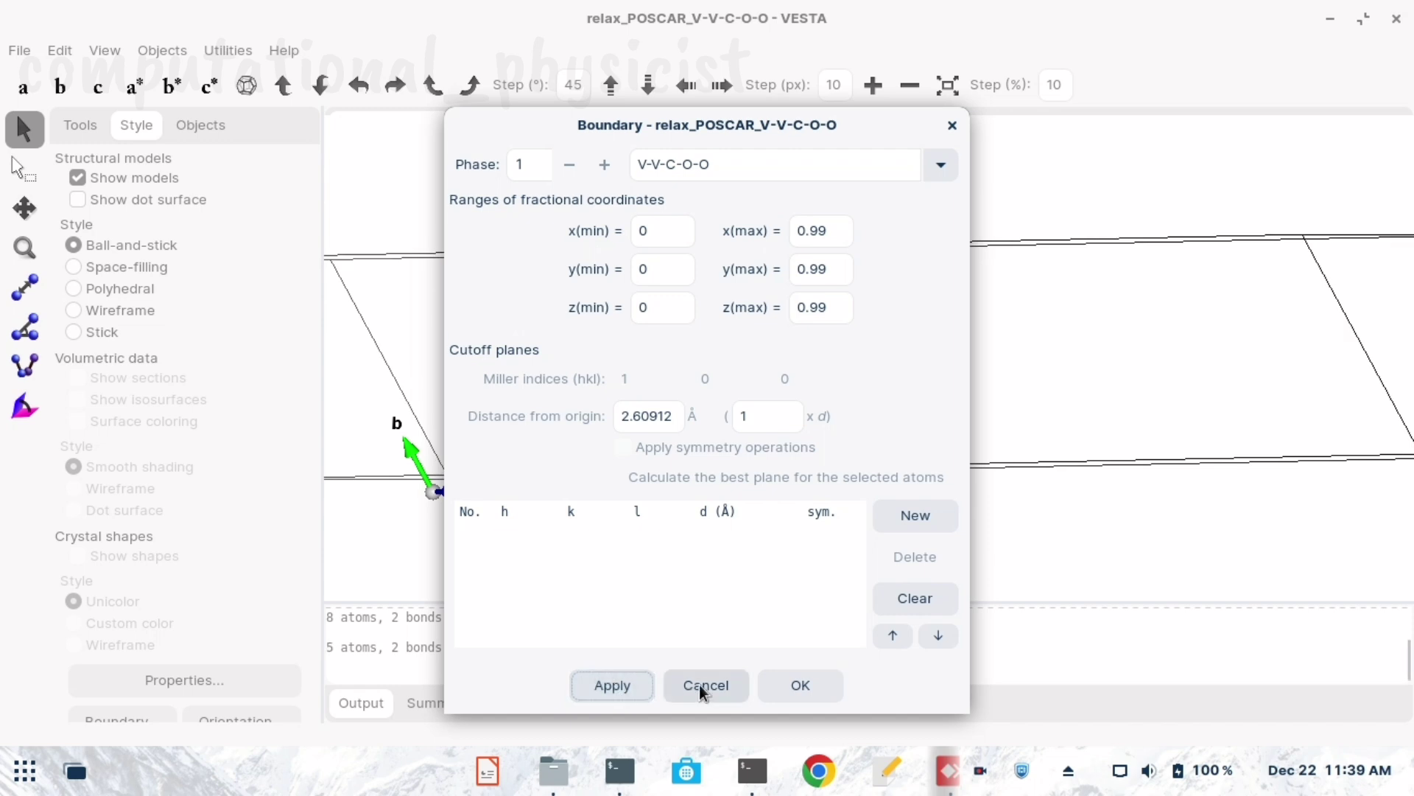
click(796, 682)
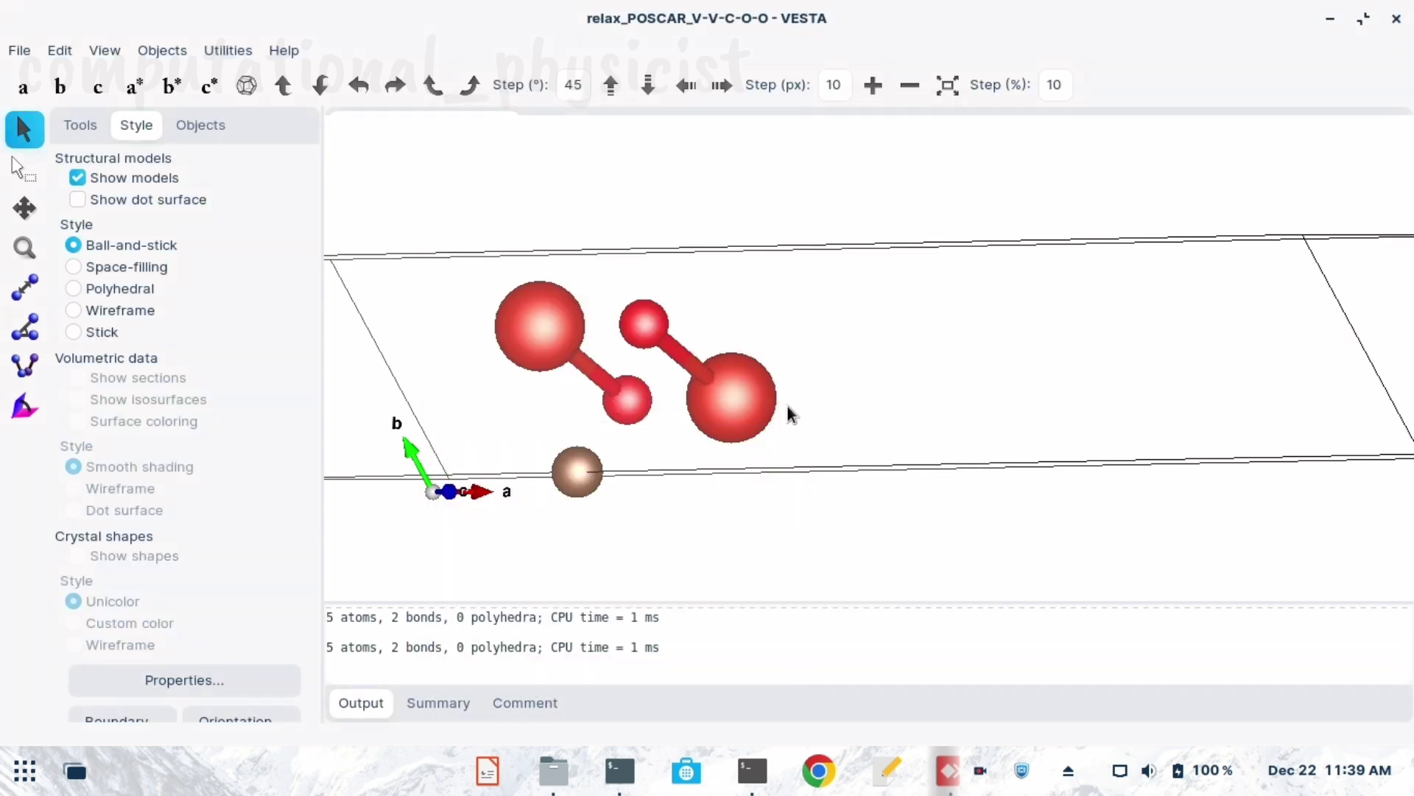
Inspect the trimmed 5-atom cell from oblique and c-axis views.
drag(788, 405, 612, 289)
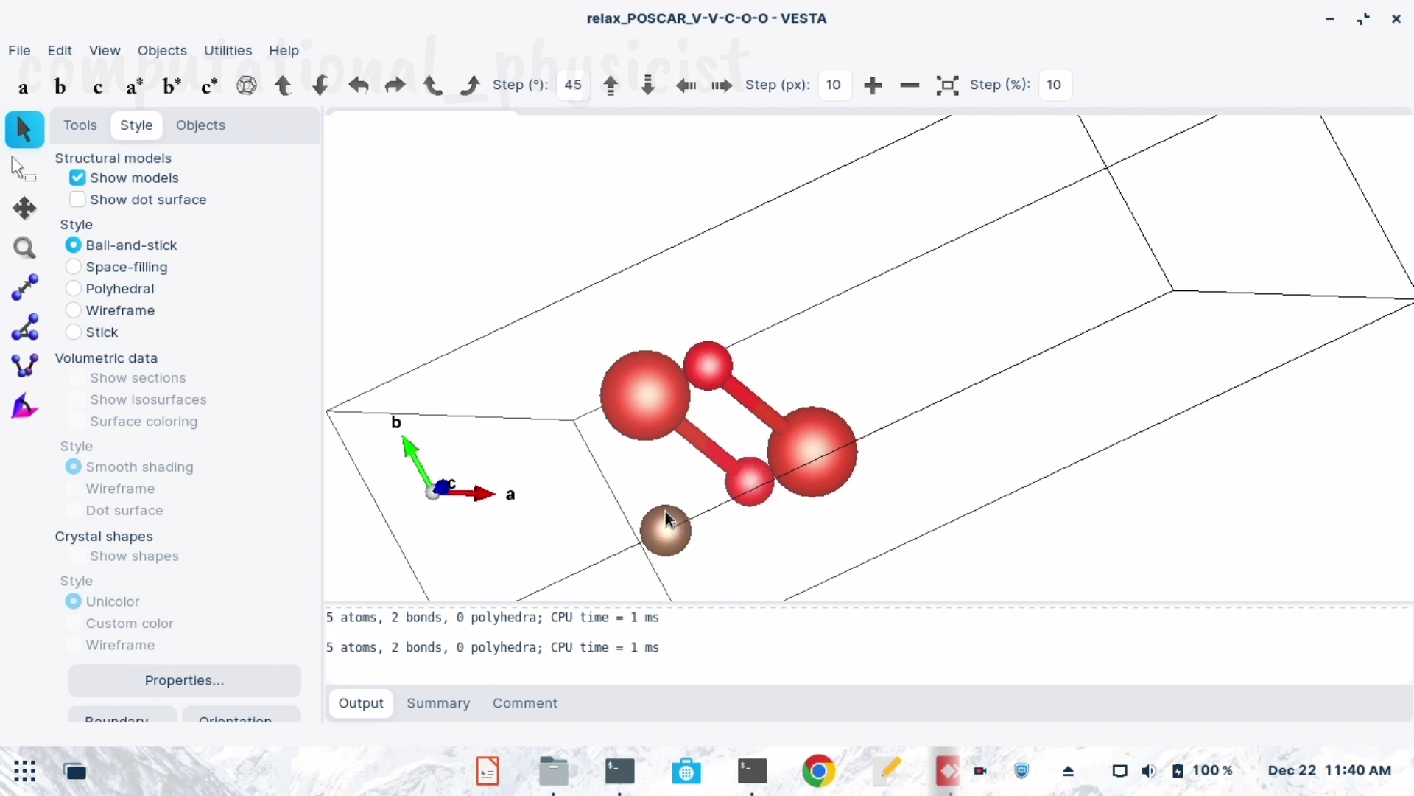
click(98, 87)
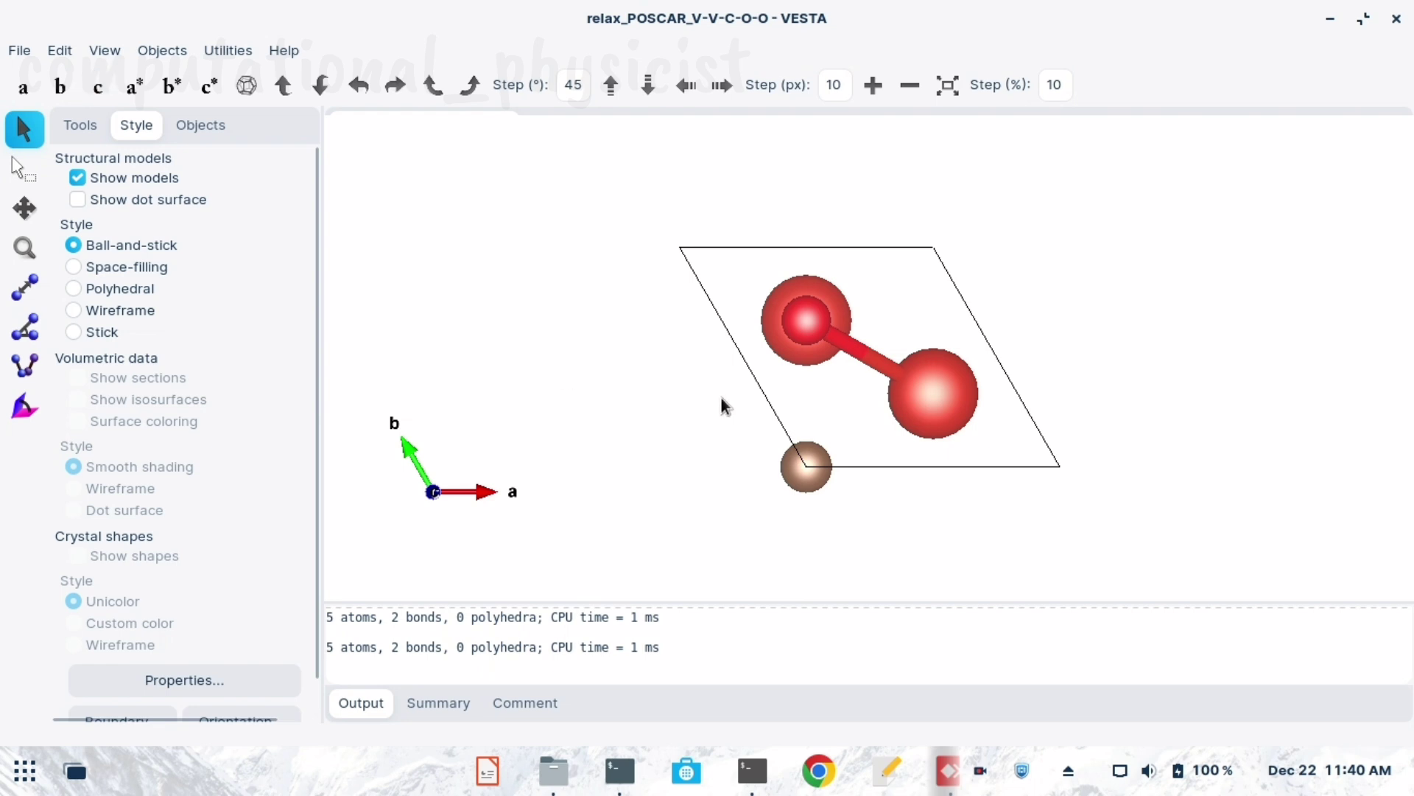
drag(969, 433, 1198, 295)
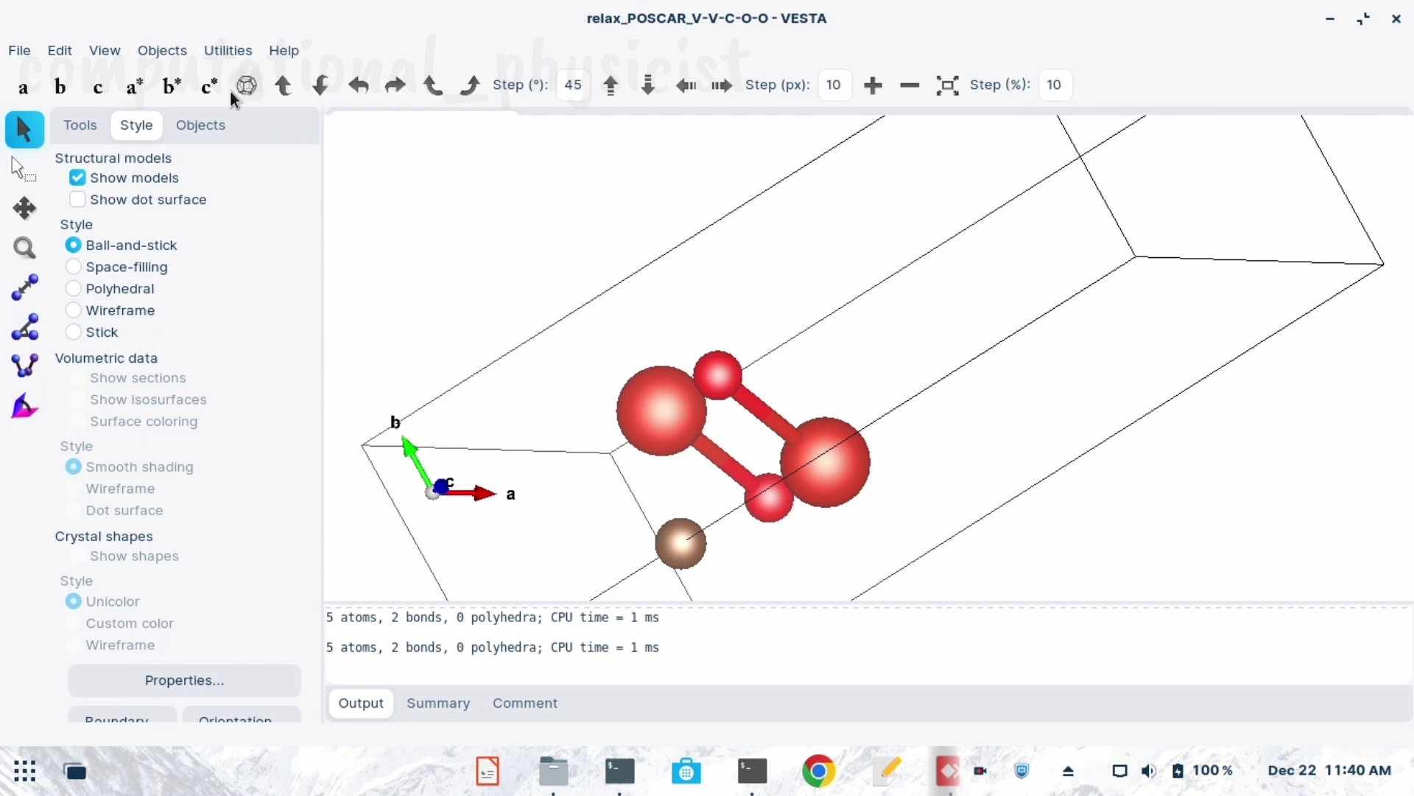
click(63, 53)
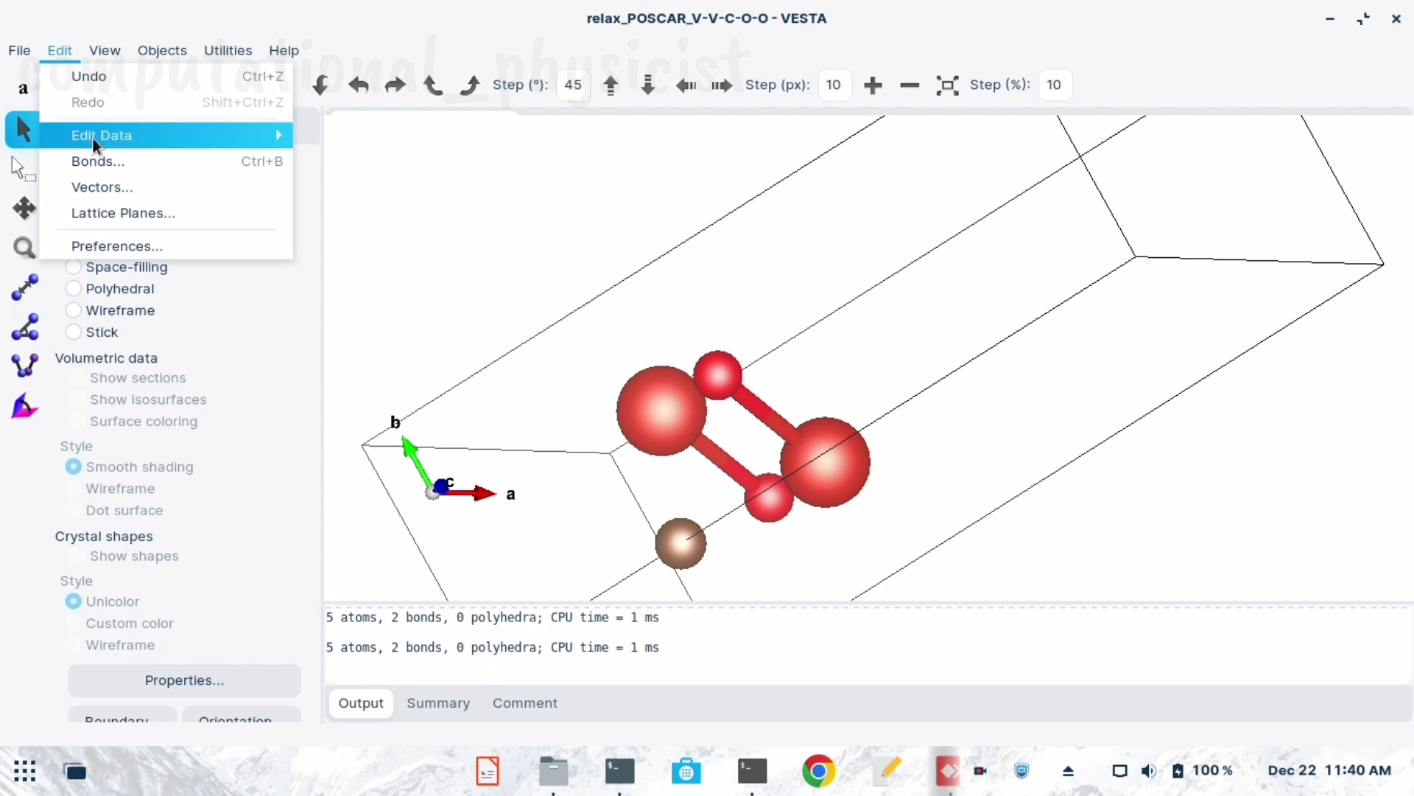
In Unit Cell Transform, set the diagonal matrix entries to 6, 6, 6.
mouse_move(174, 140)
click(357, 168)
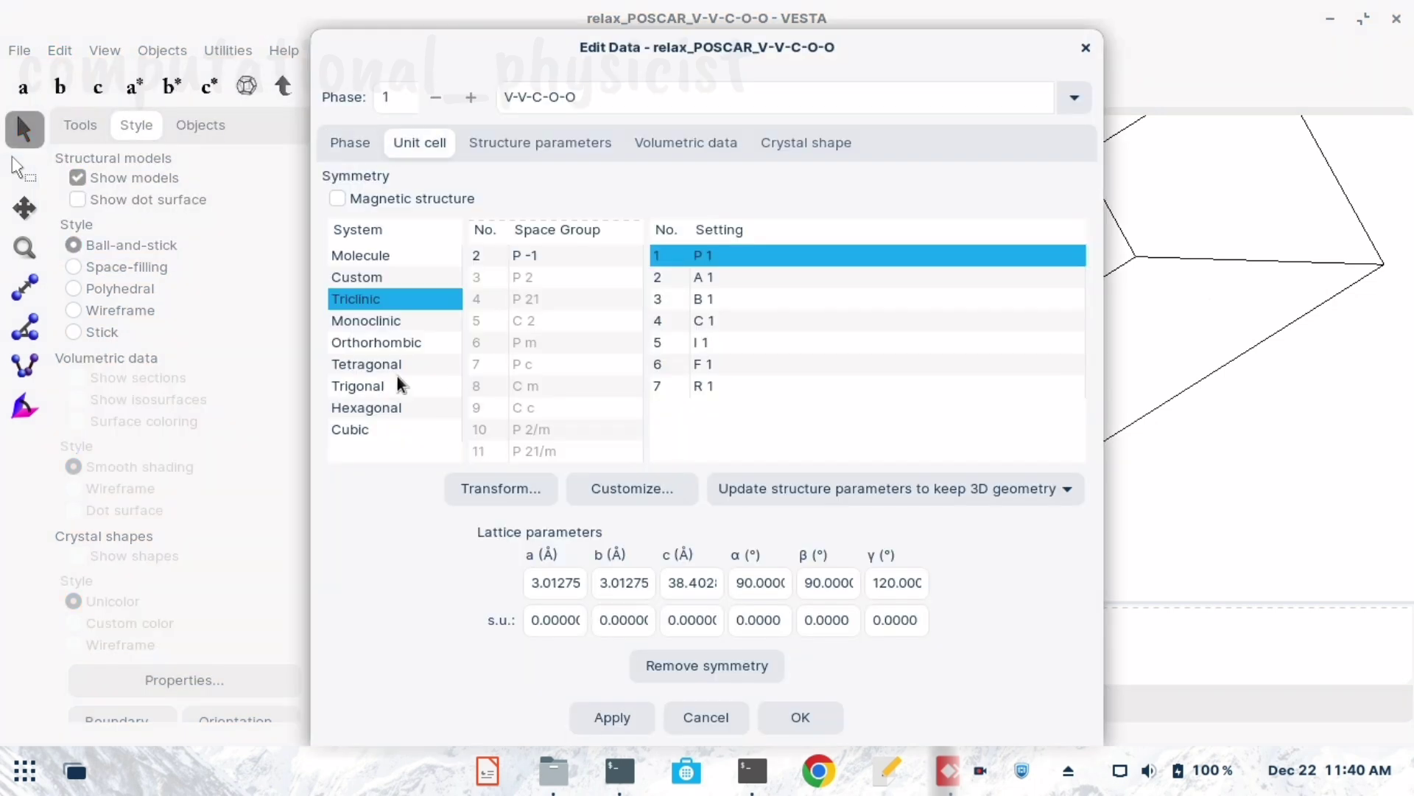
click(504, 489)
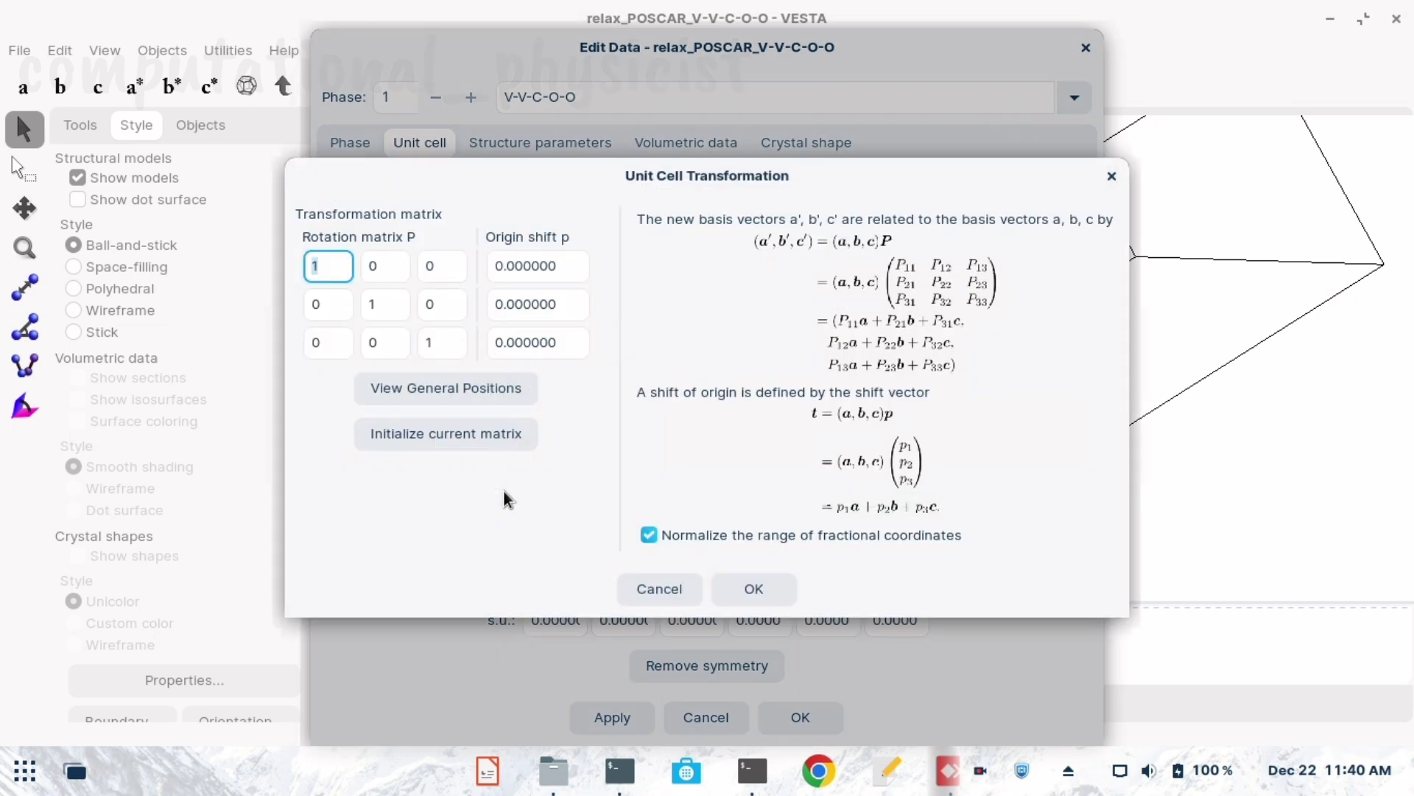
click(335, 270)
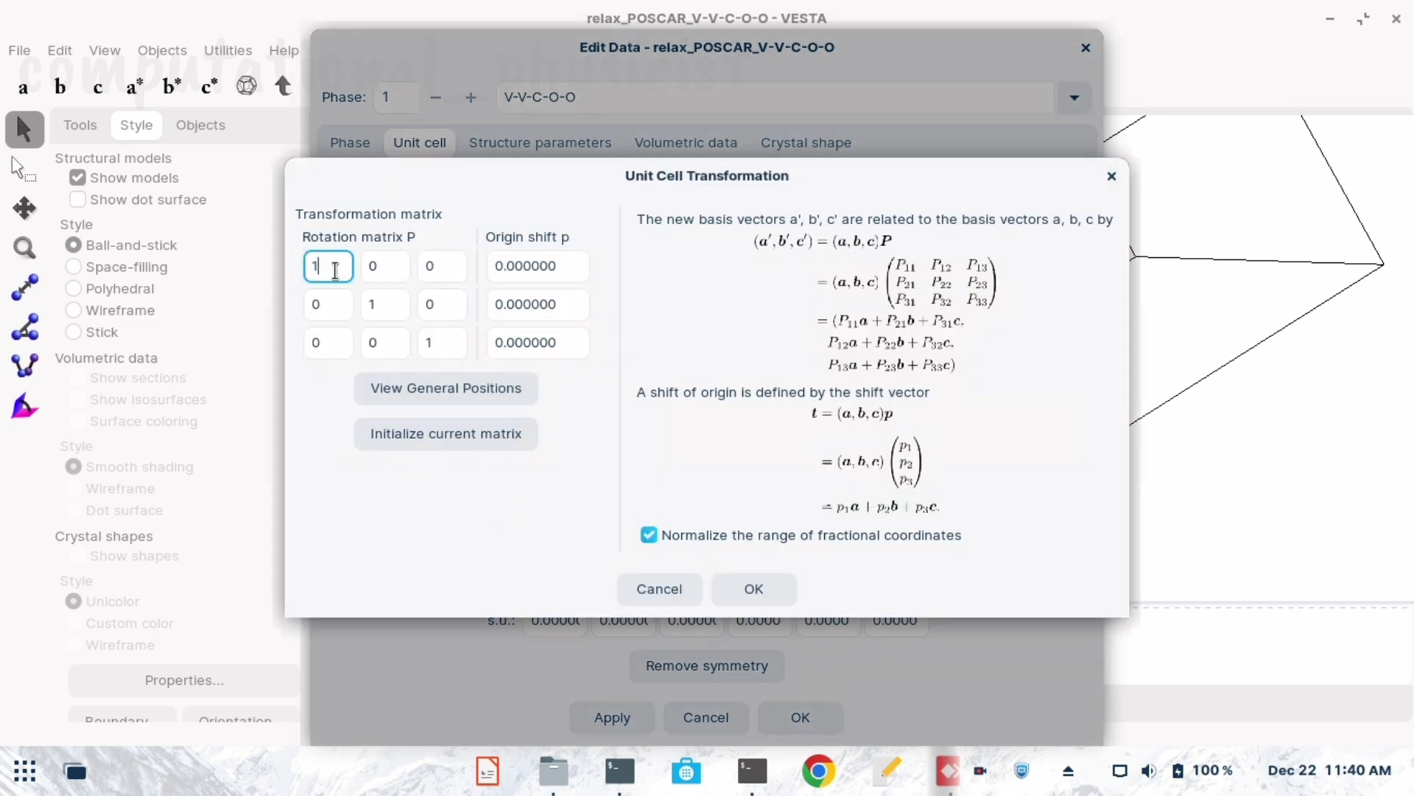
key(BackSpace)
click(373, 304)
key(BackSpace)
text(6)
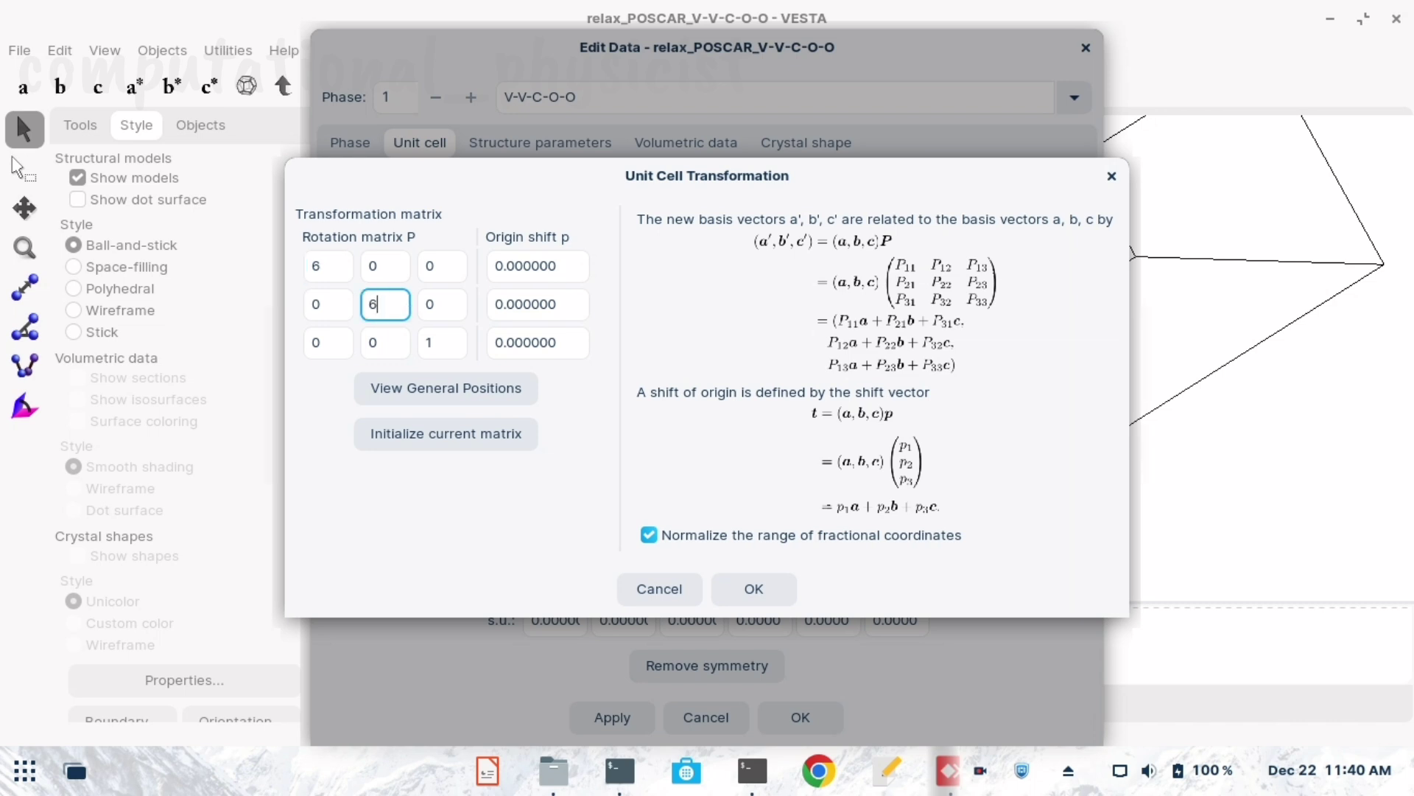
click(442, 342)
key(BackSpace)
text(6)
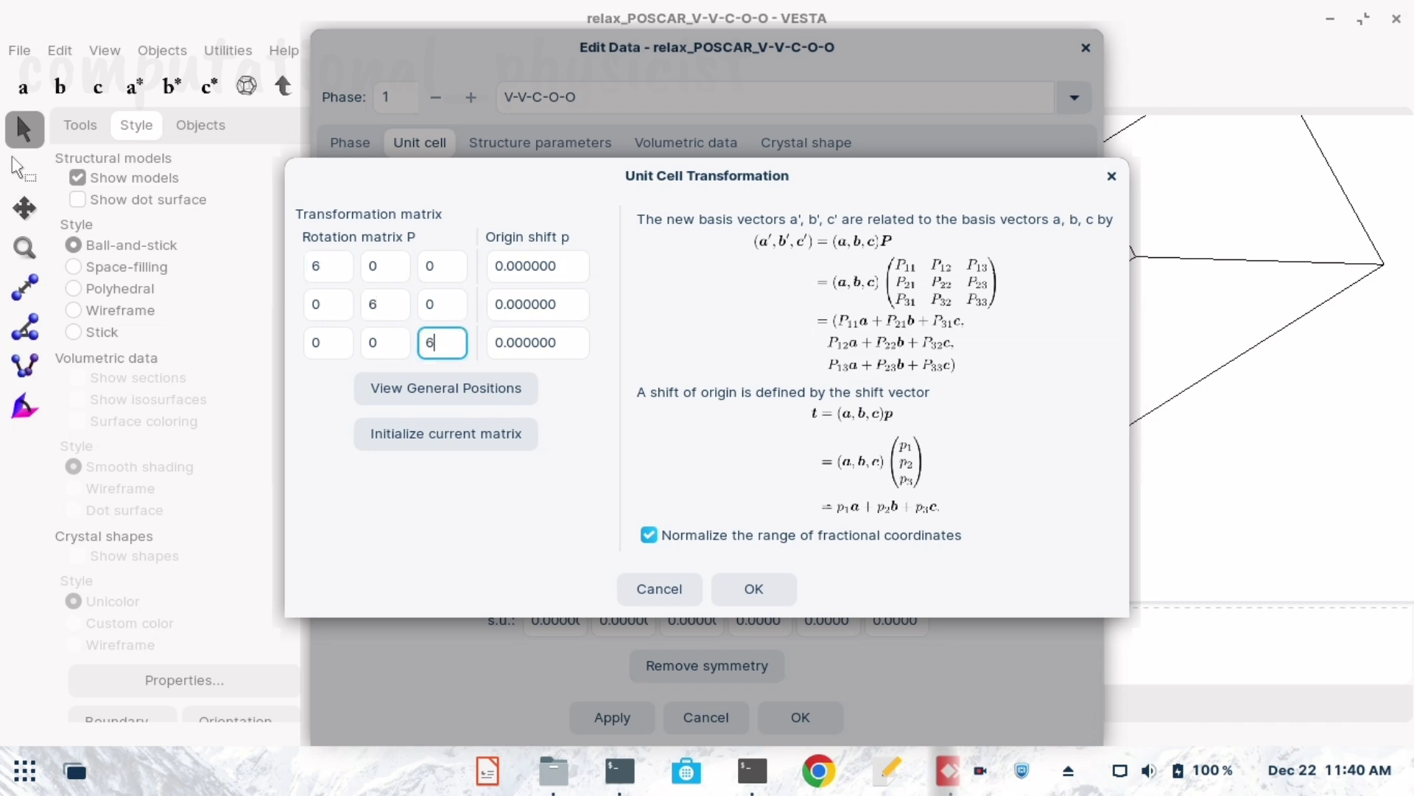
Accept the volume change and fill the new cell with 'Search atoms in the new unit-cell'.
click(752, 594)
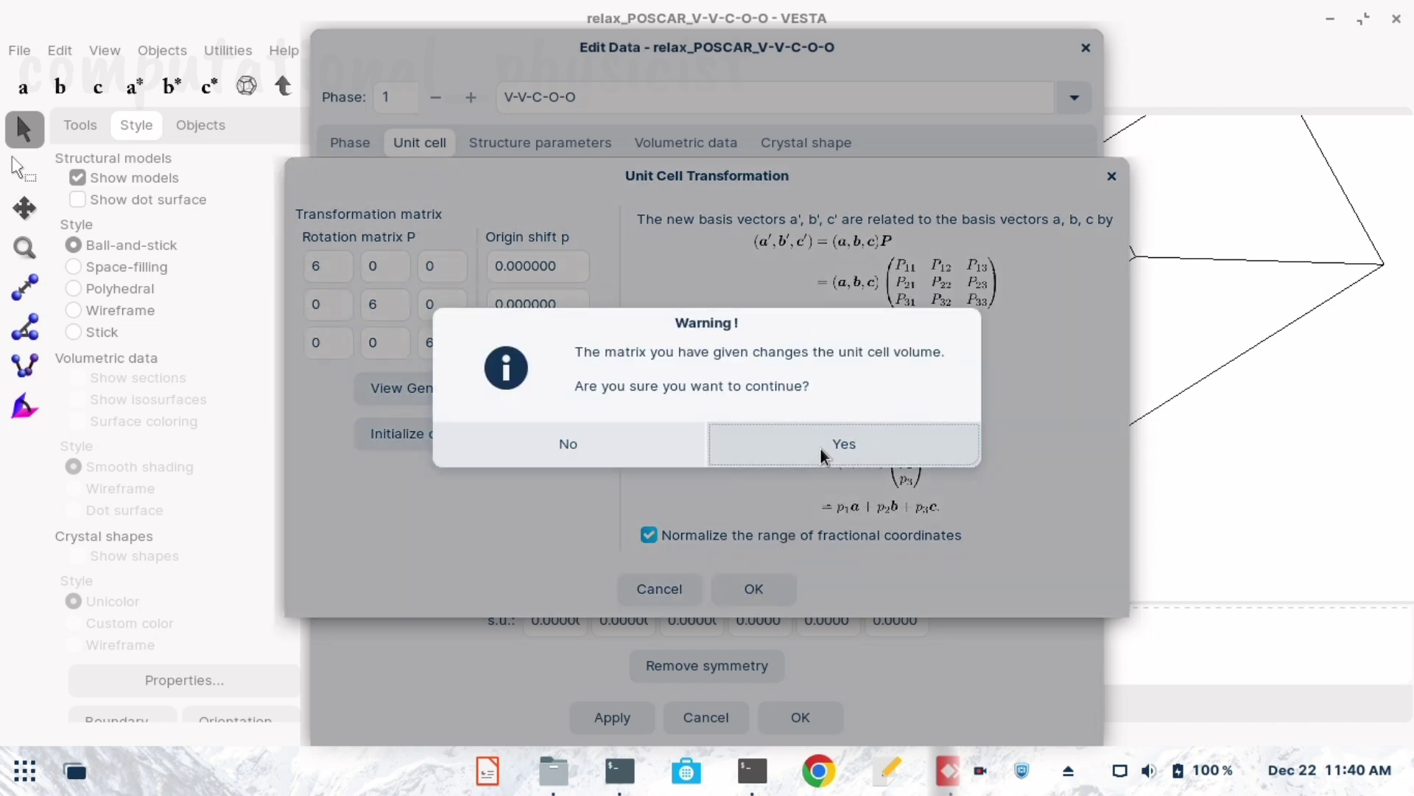
click(821, 449)
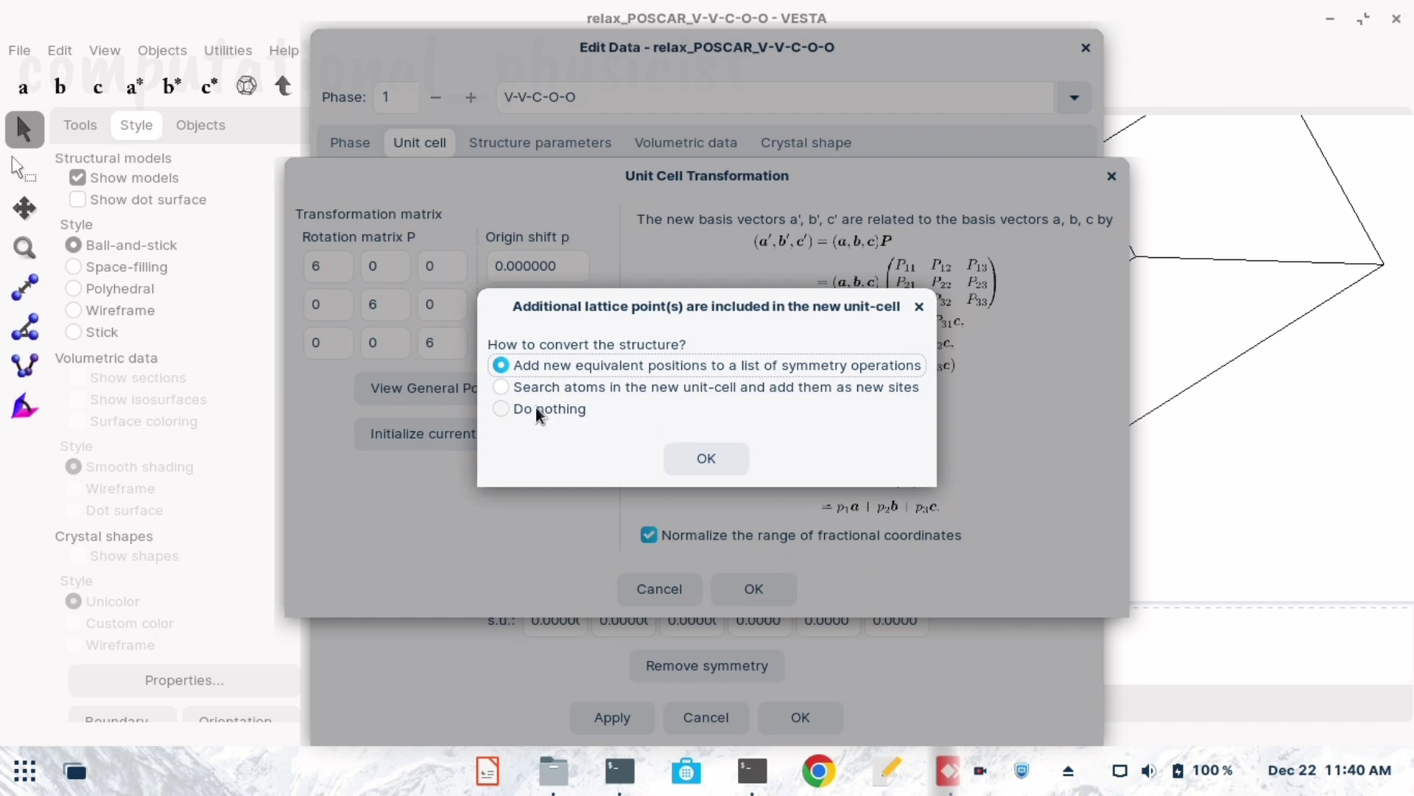
click(501, 387)
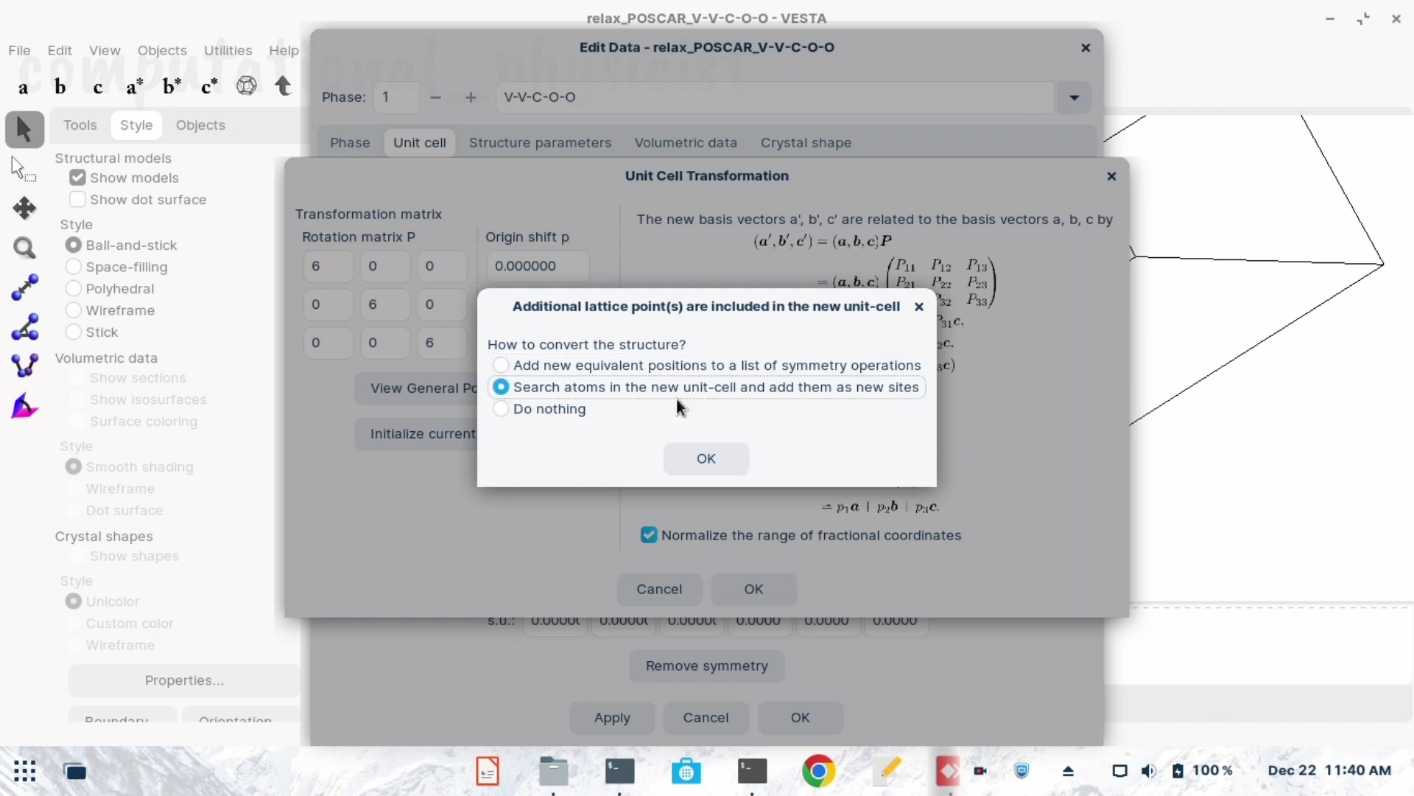
click(705, 459)
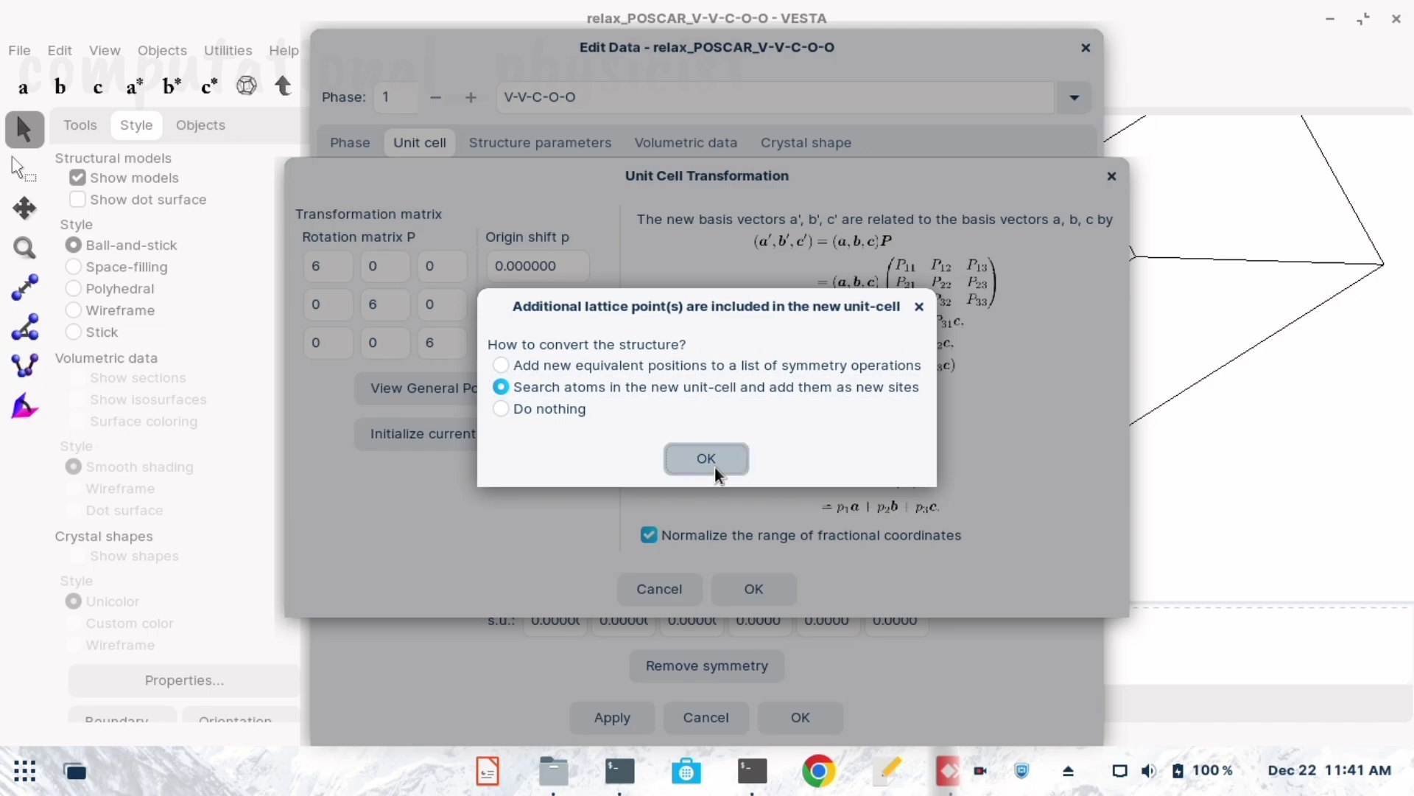
click(609, 718)
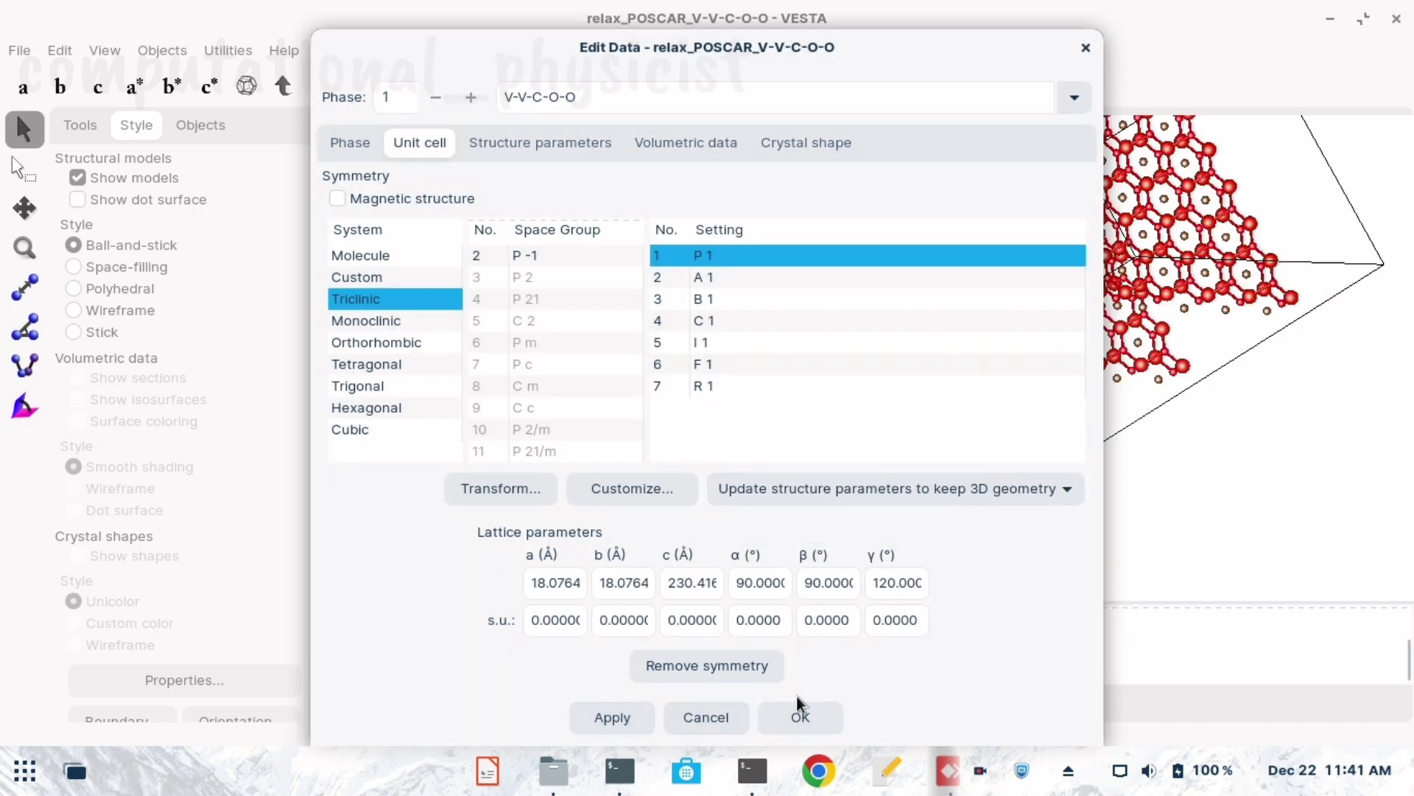
Close Edit Data and orbit and zoom out to see the six stacked slabs.
click(797, 715)
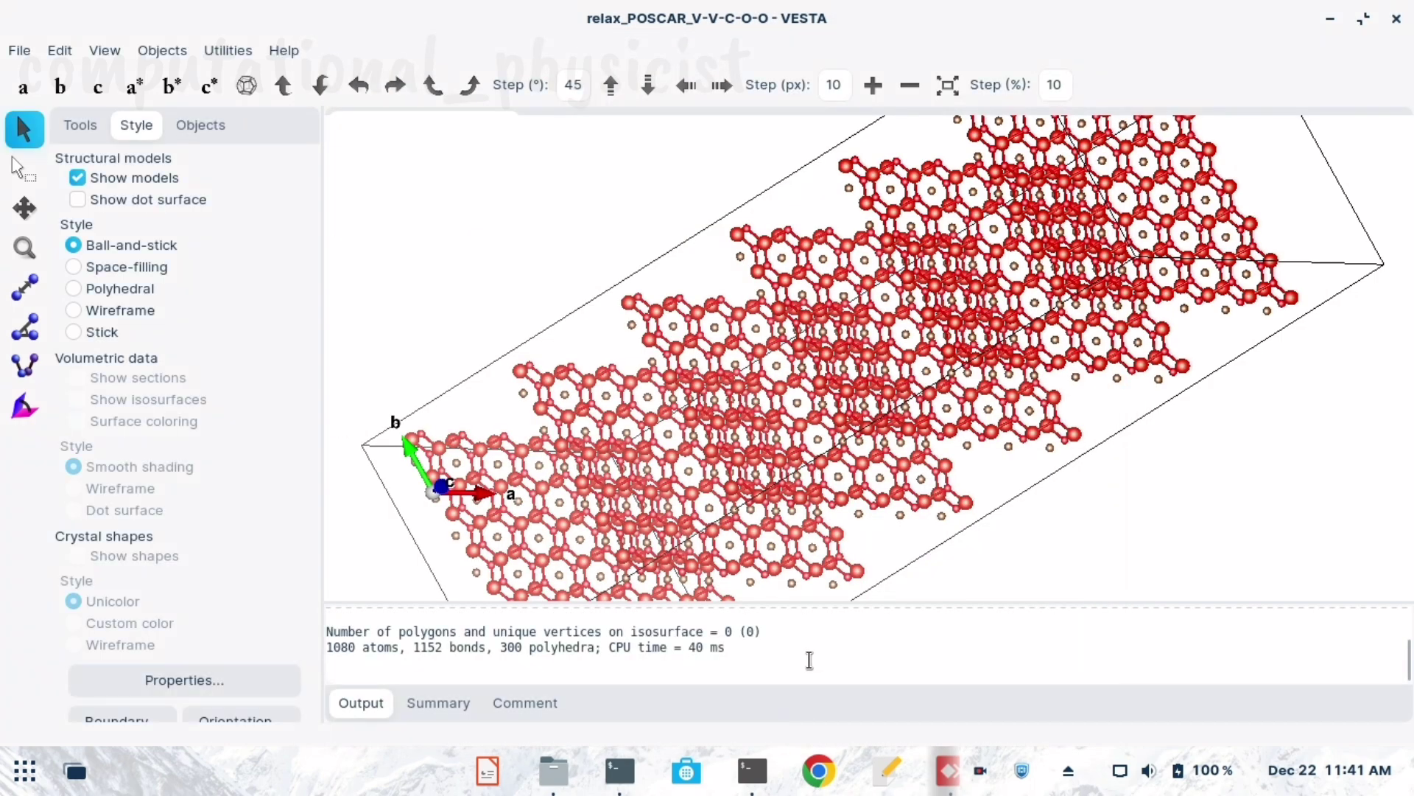
drag(563, 330, 847, 453)
scroll(891, 449, down, 5)
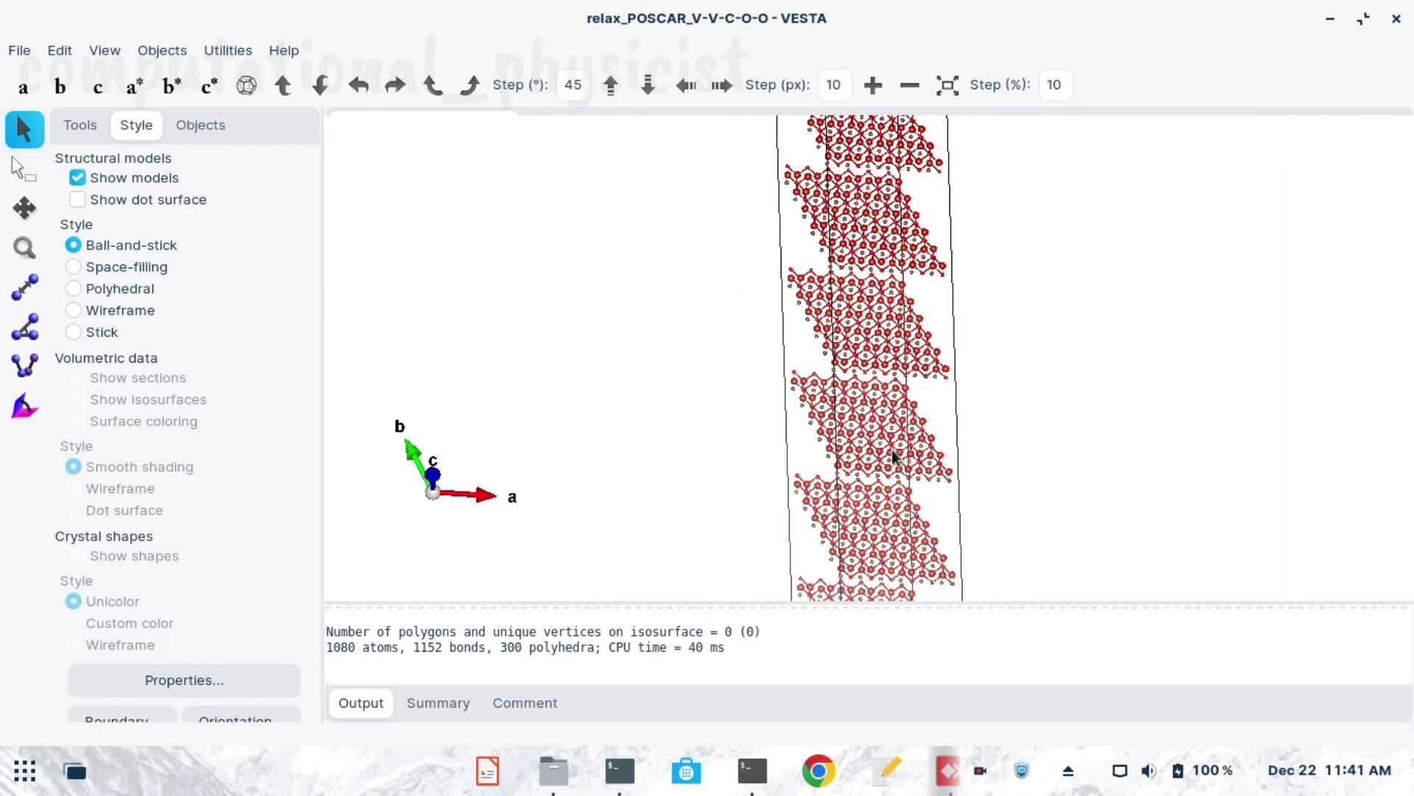
drag(914, 404, 516, 531)
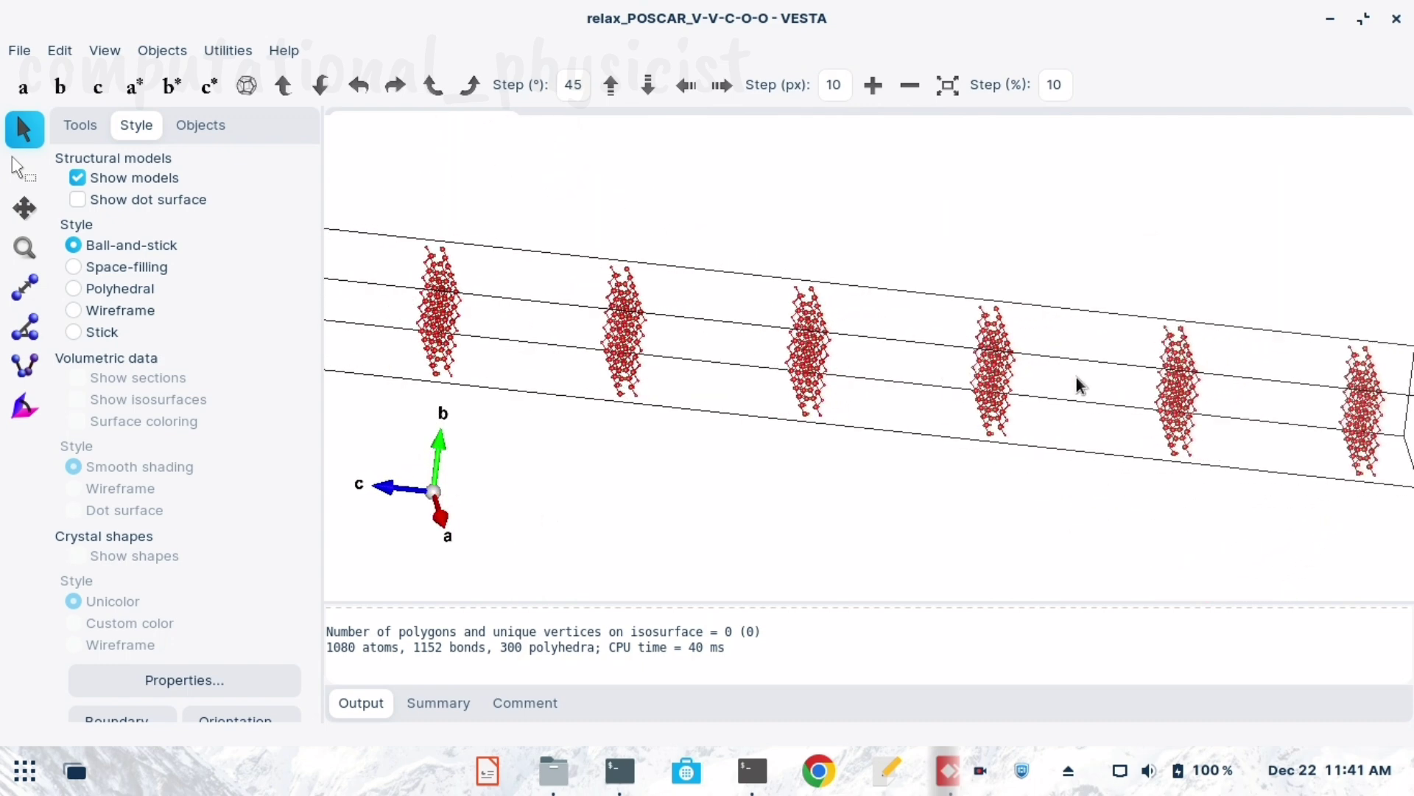
click(60, 51)
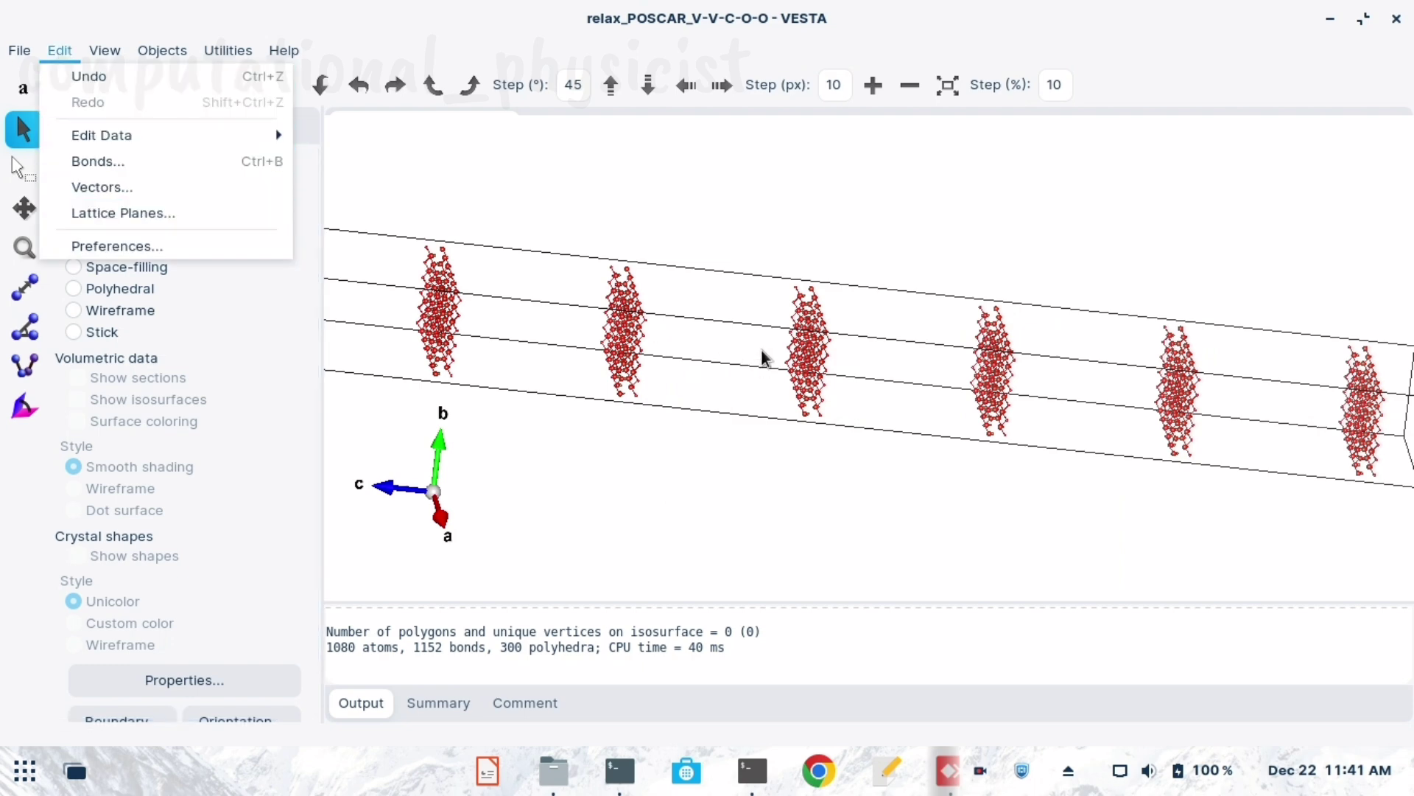
Open the Unit Cell data editor and move it aside from the structure.
click(103, 161)
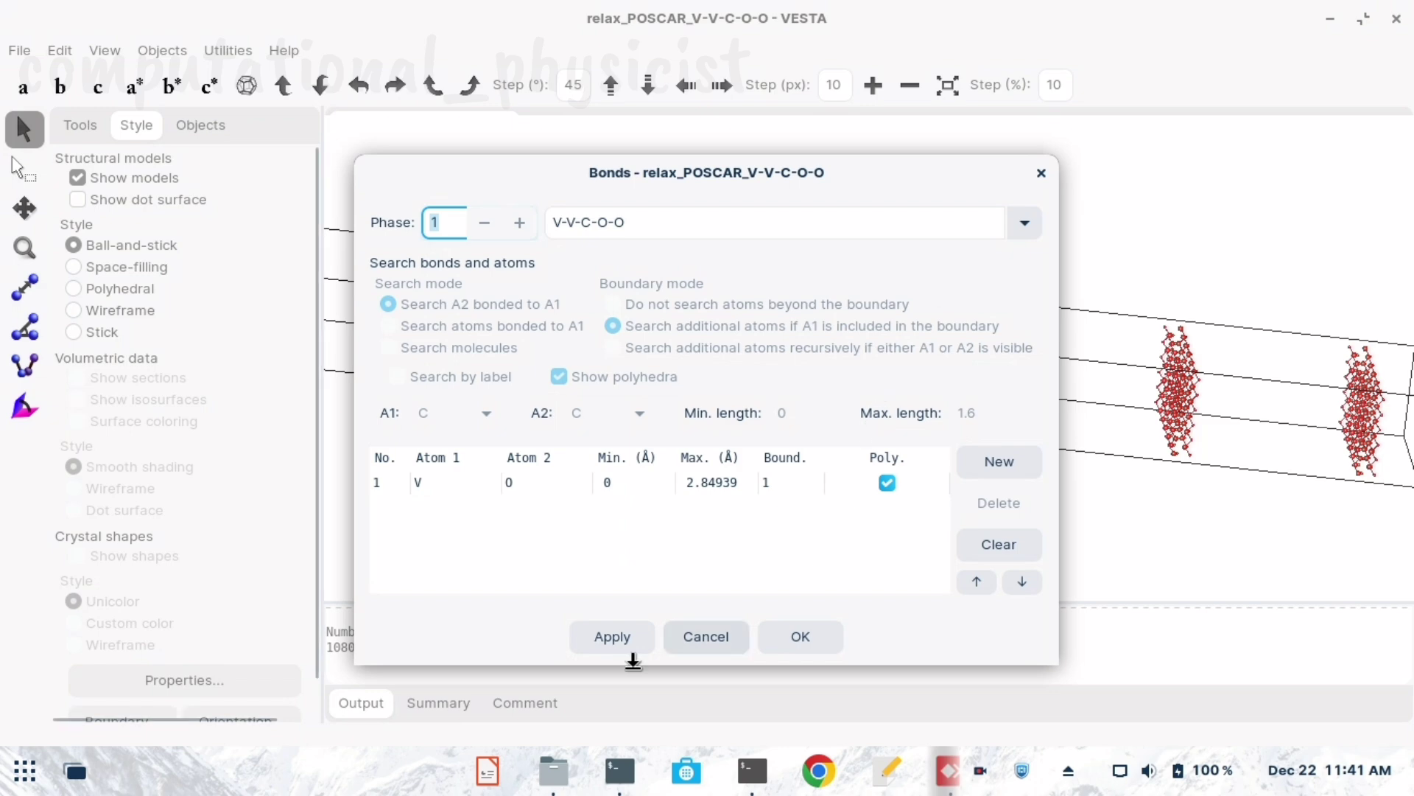
click(724, 644)
click(60, 50)
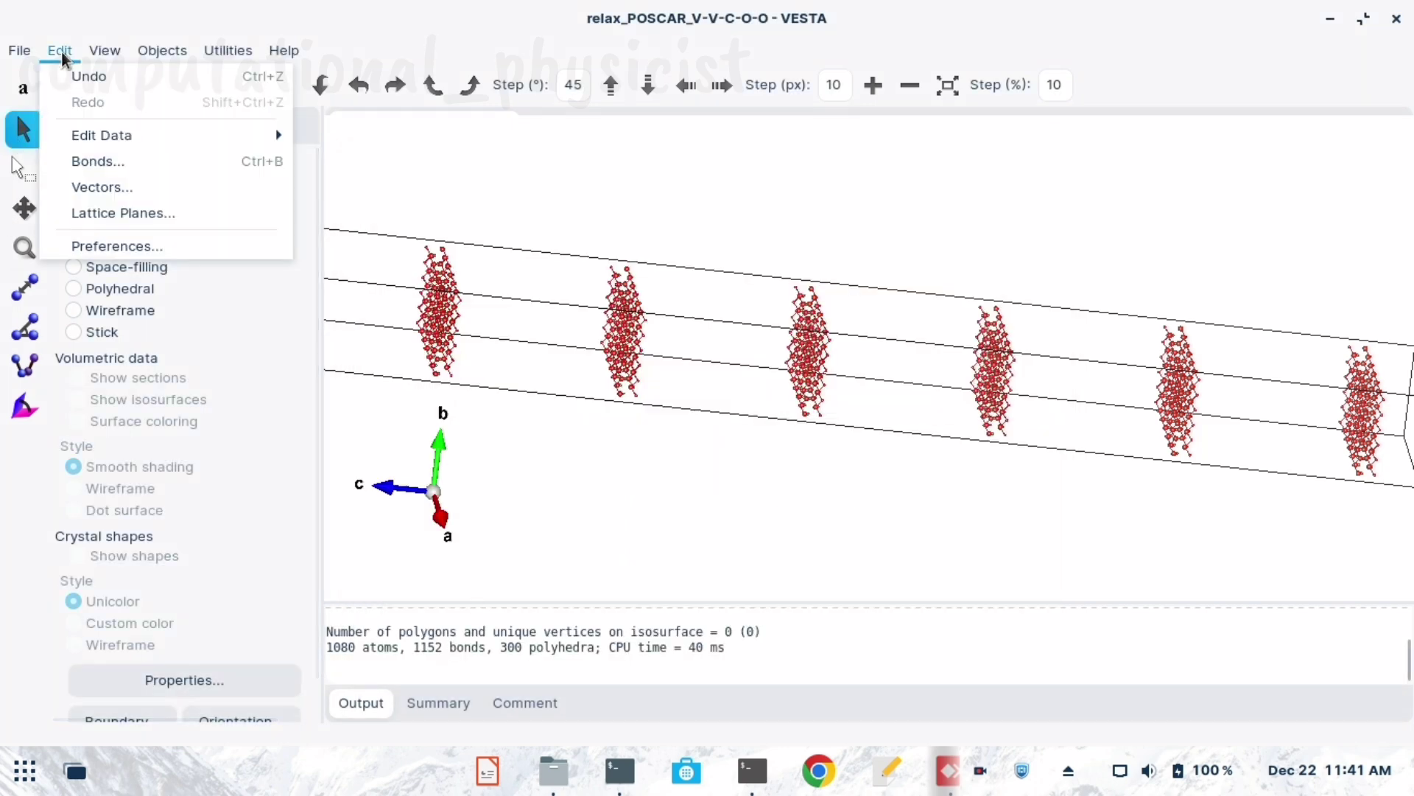
mouse_move(108, 138)
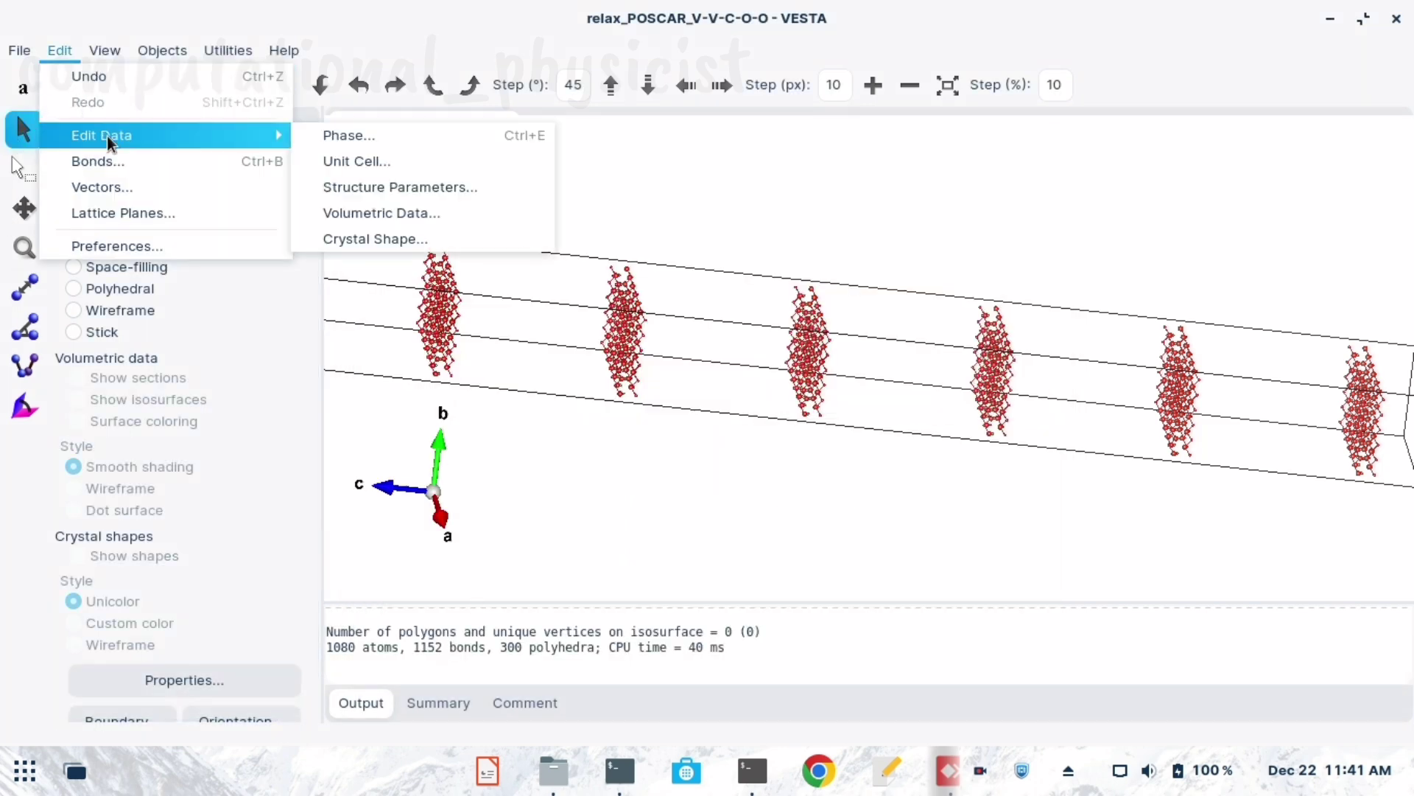
click(339, 162)
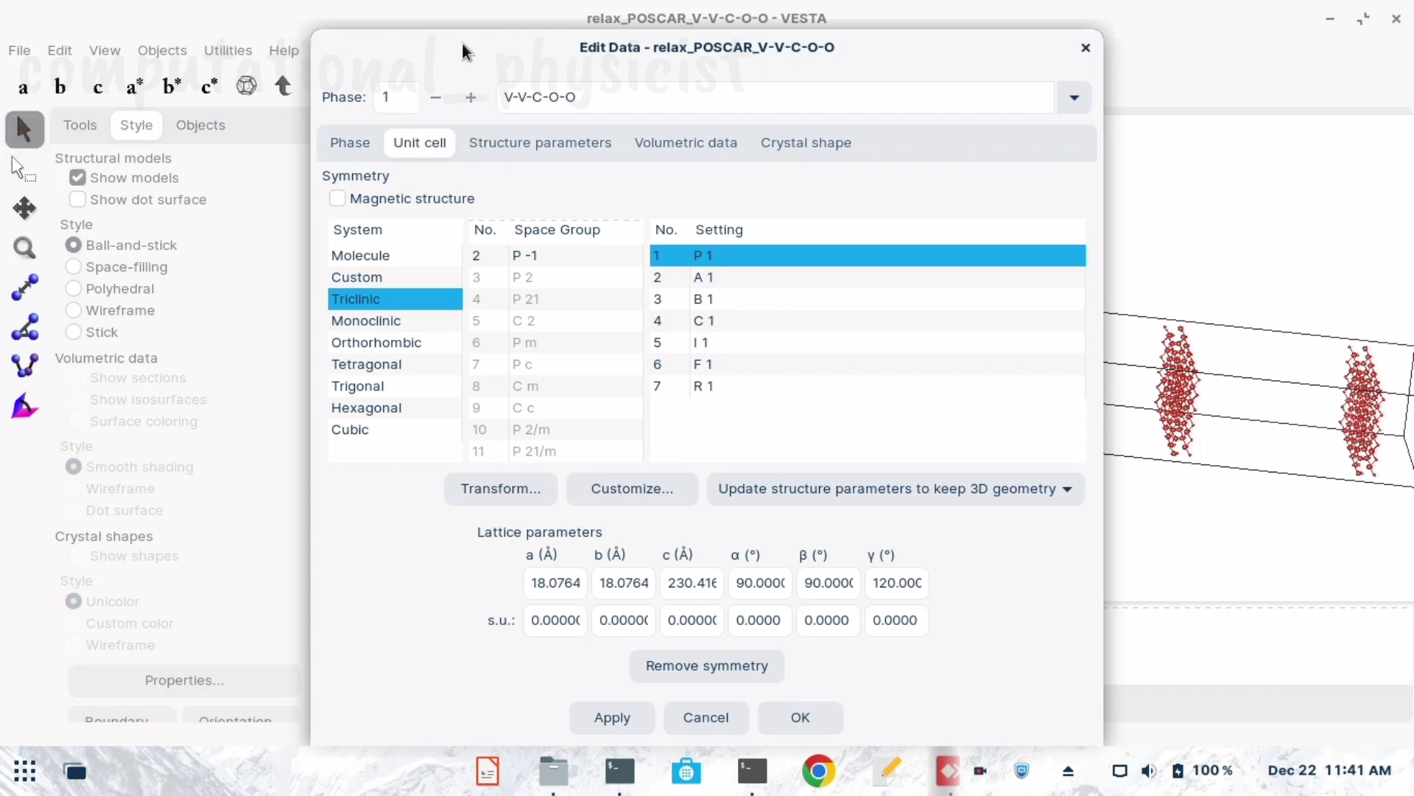
drag(468, 51, 249, 33)
Transform the cell with a 6, 6, 1 diagonal matrix and apply it.
click(311, 464)
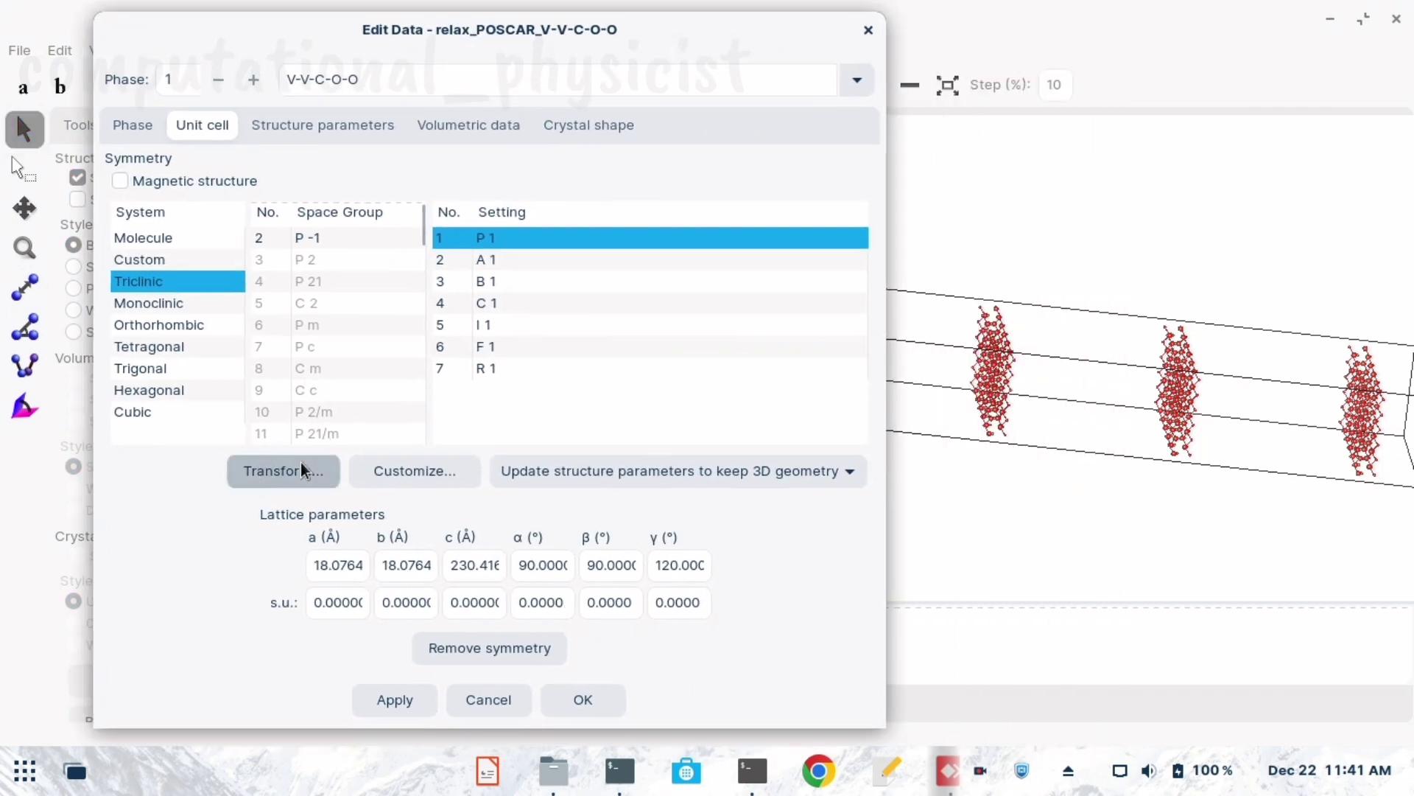
click(231, 332)
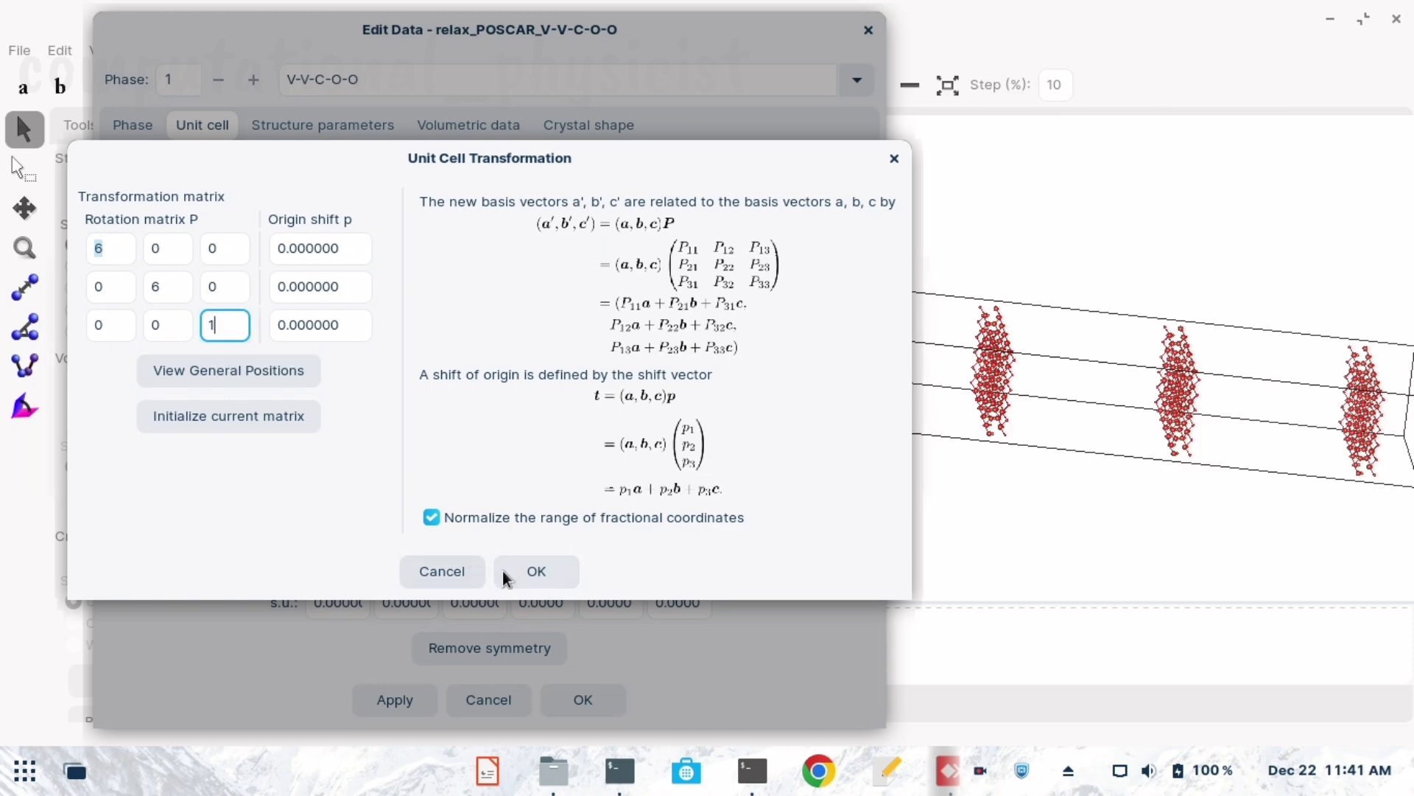
click(541, 572)
click(571, 436)
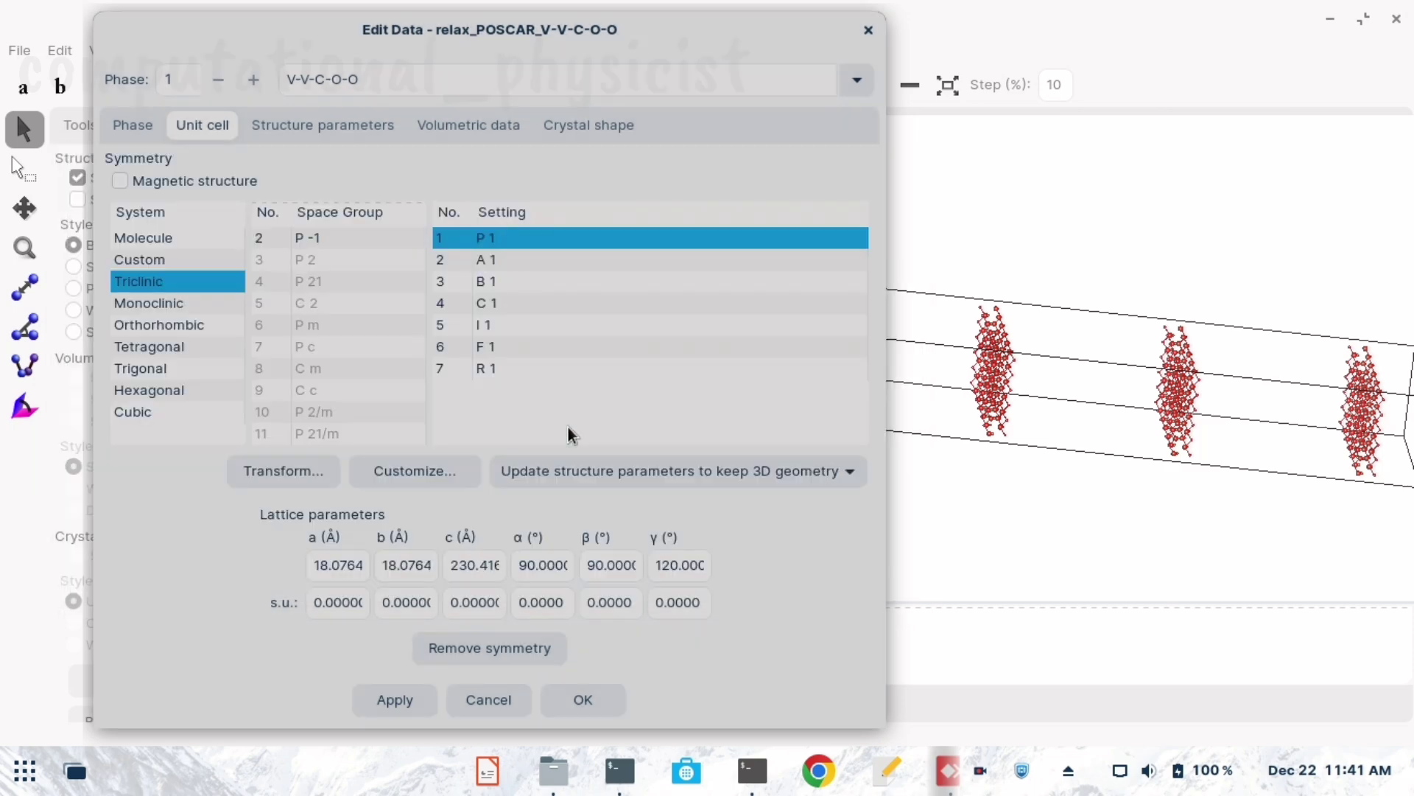
click(392, 705)
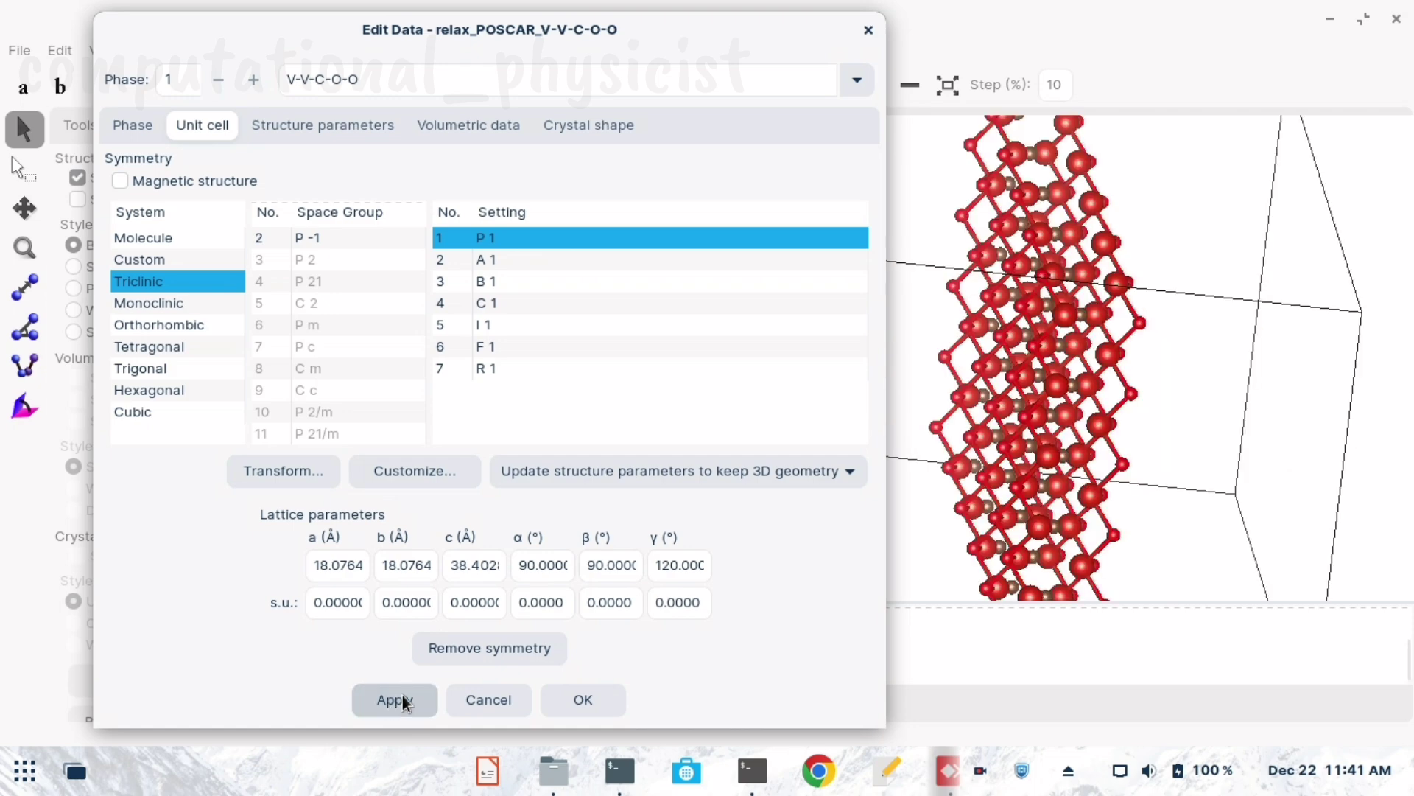
click(585, 707)
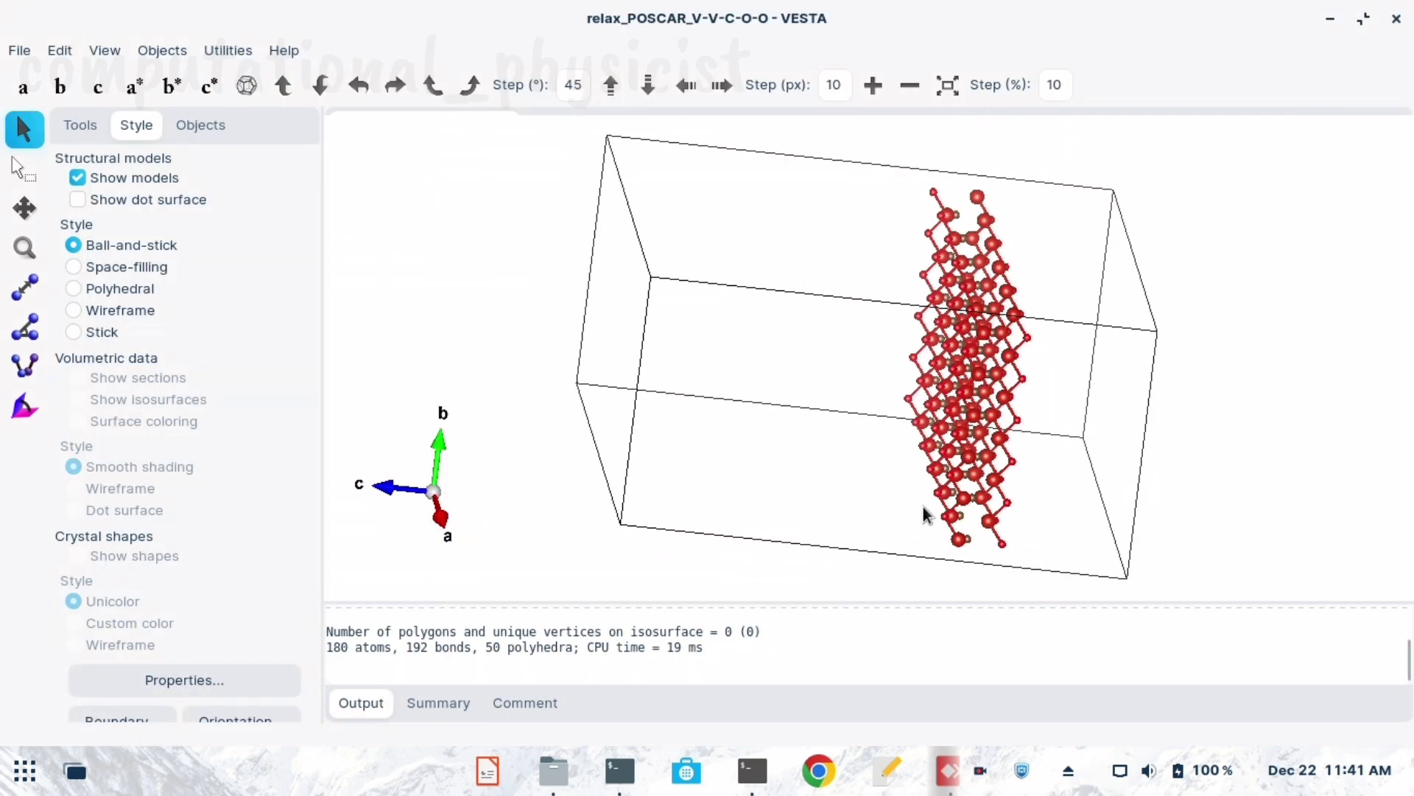
View the 180-atom slab from b and oblique angles, then zoom in down c.
click(60, 86)
drag(884, 383, 805, 319)
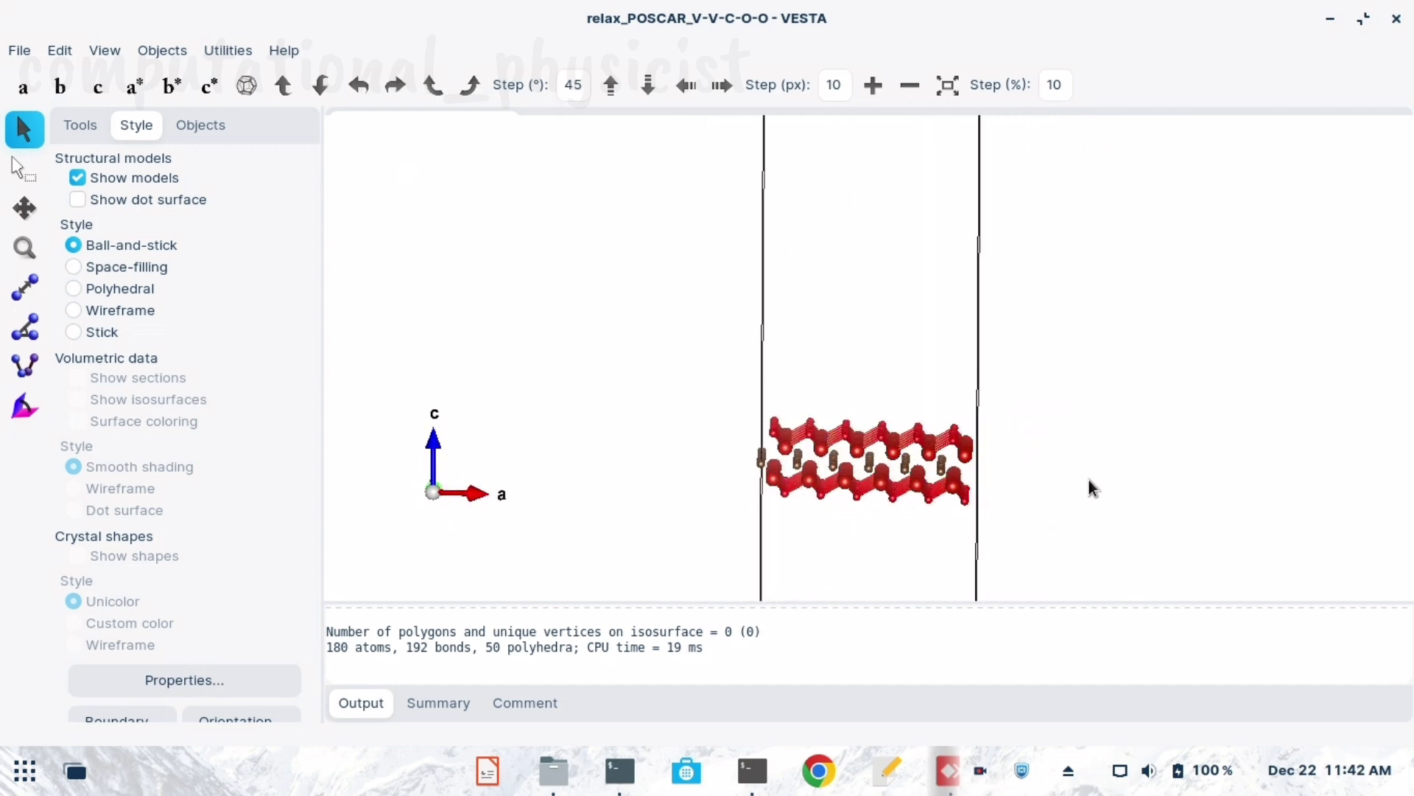
scroll(969, 471, down, 4)
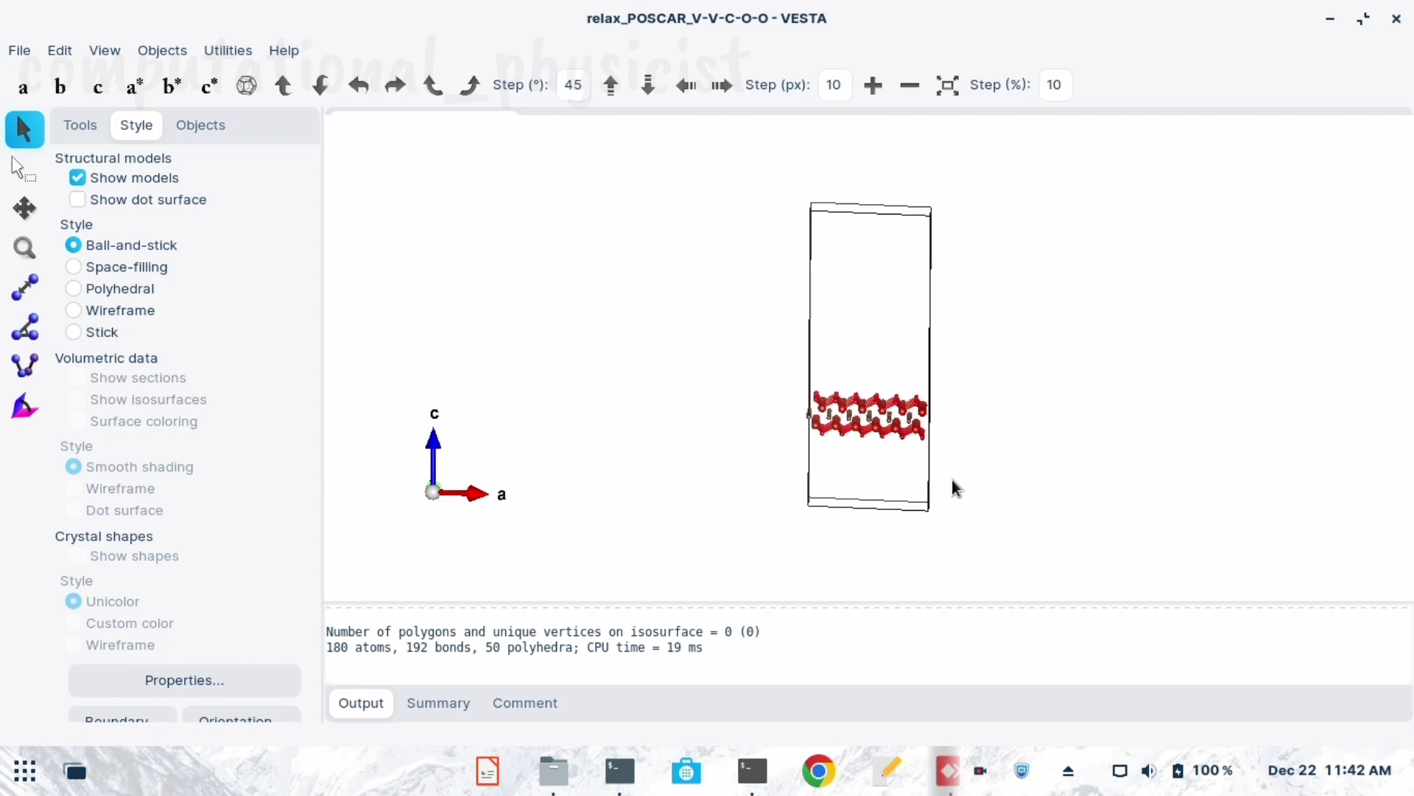
drag(955, 489, 881, 549)
click(53, 78)
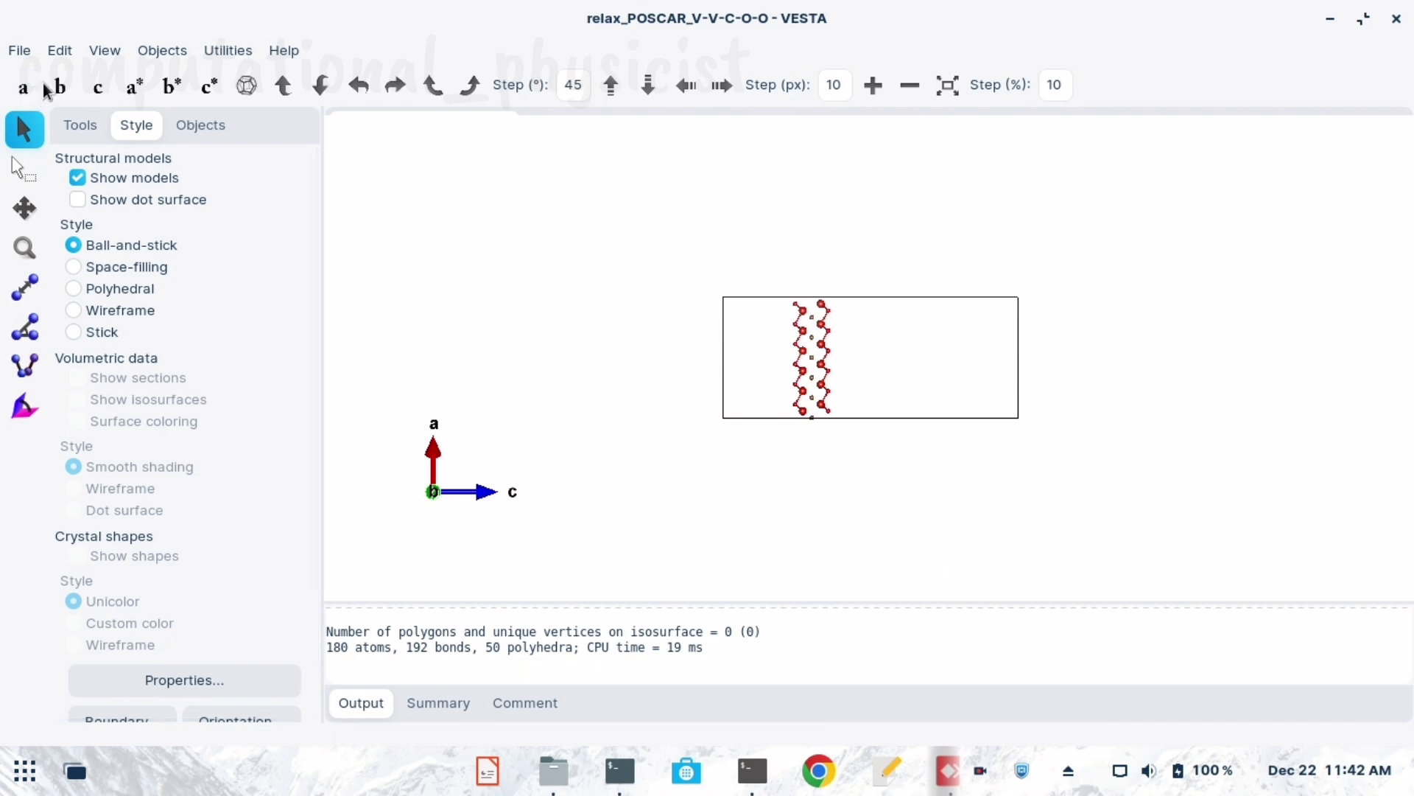
click(96, 88)
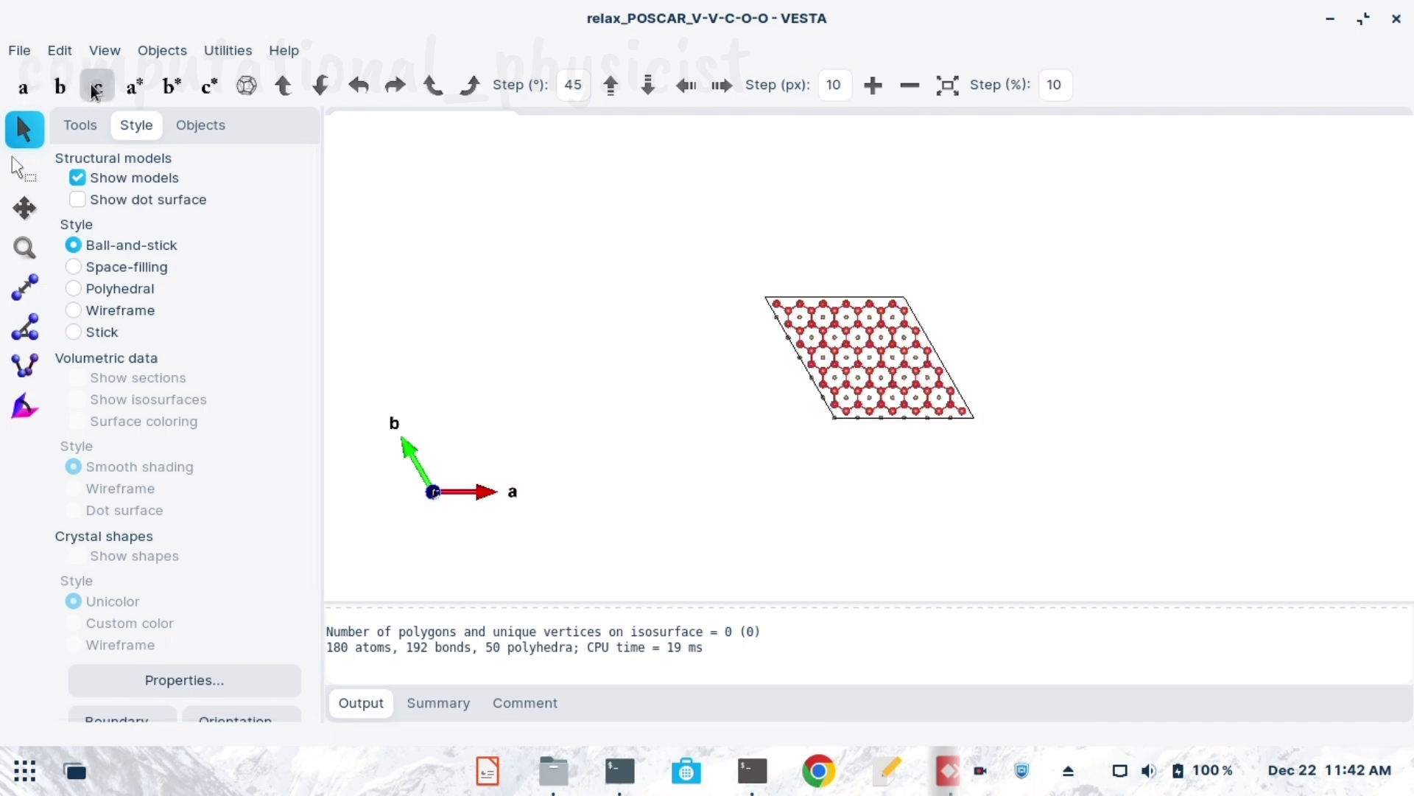
scroll(957, 479, up, 5)
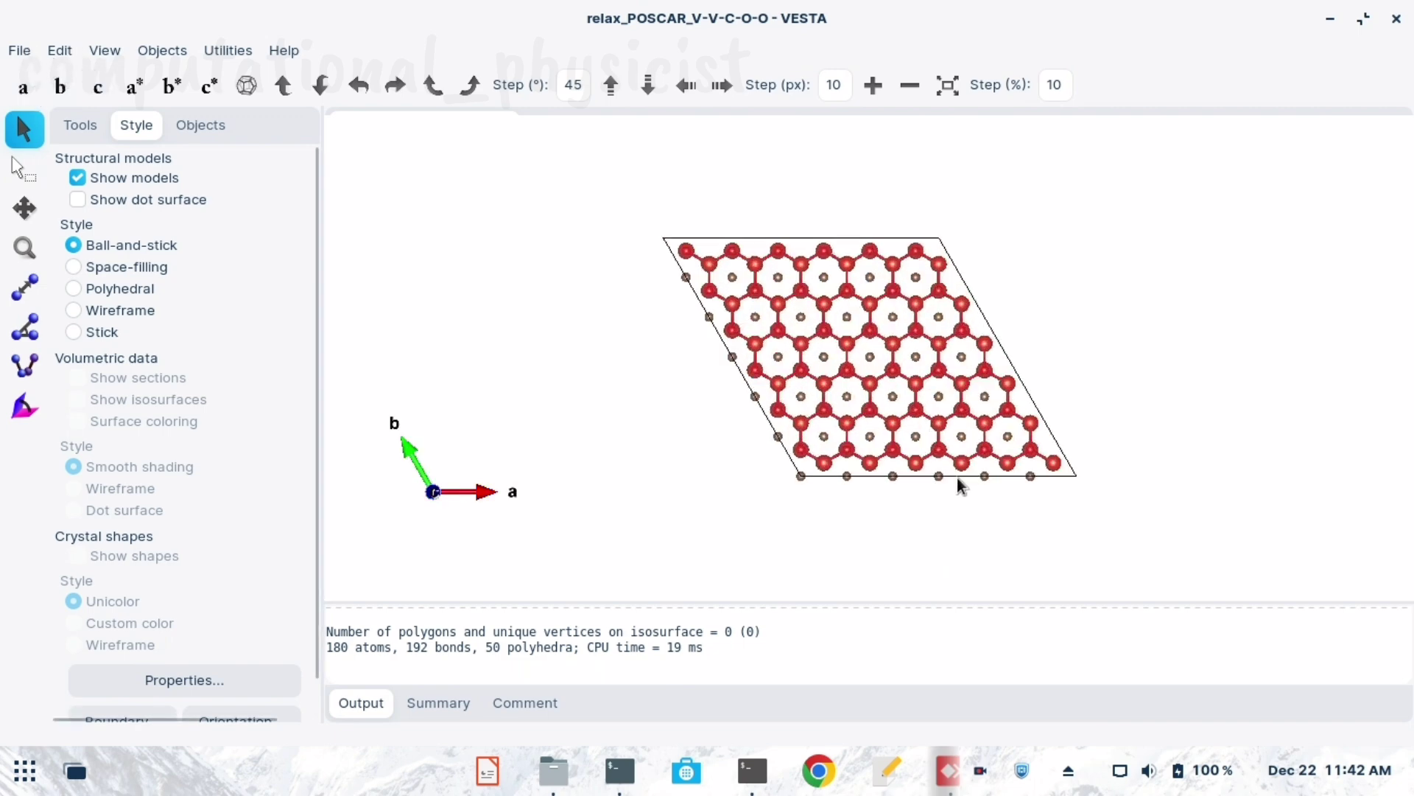
scroll(619, 462, up, 4)
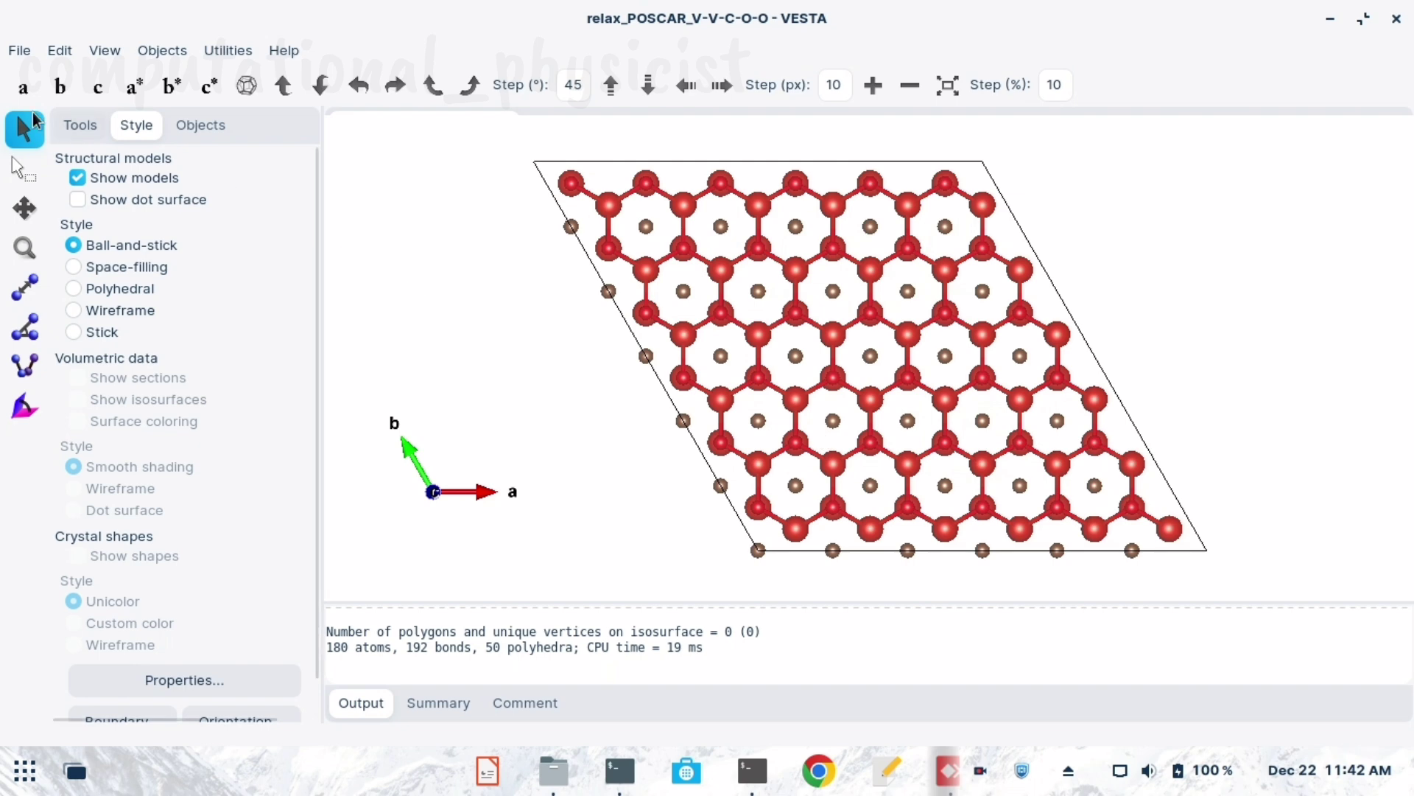
Open the Edit Data dialog on its Phase tab, showing the V-V-C-O-O phase.
click(62, 52)
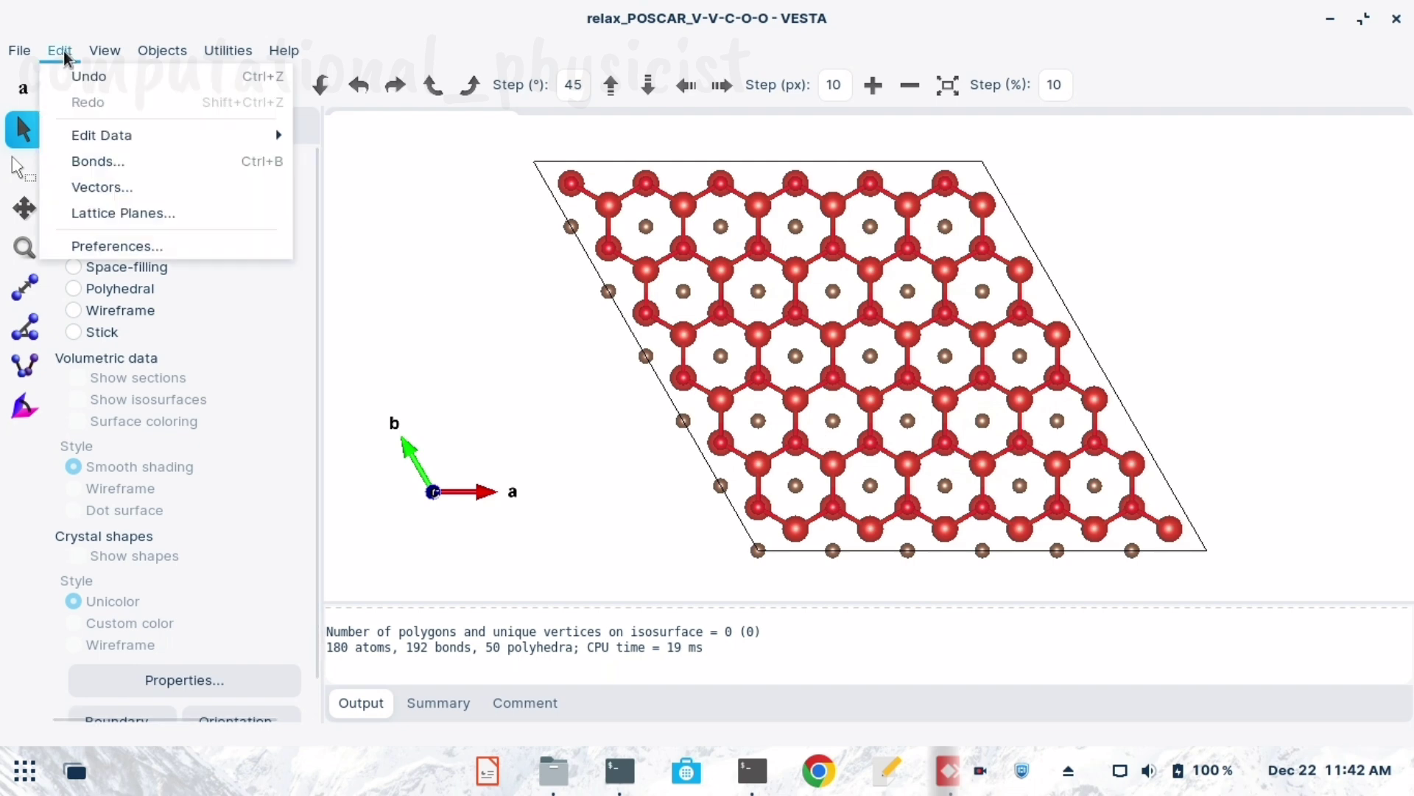
mouse_move(112, 139)
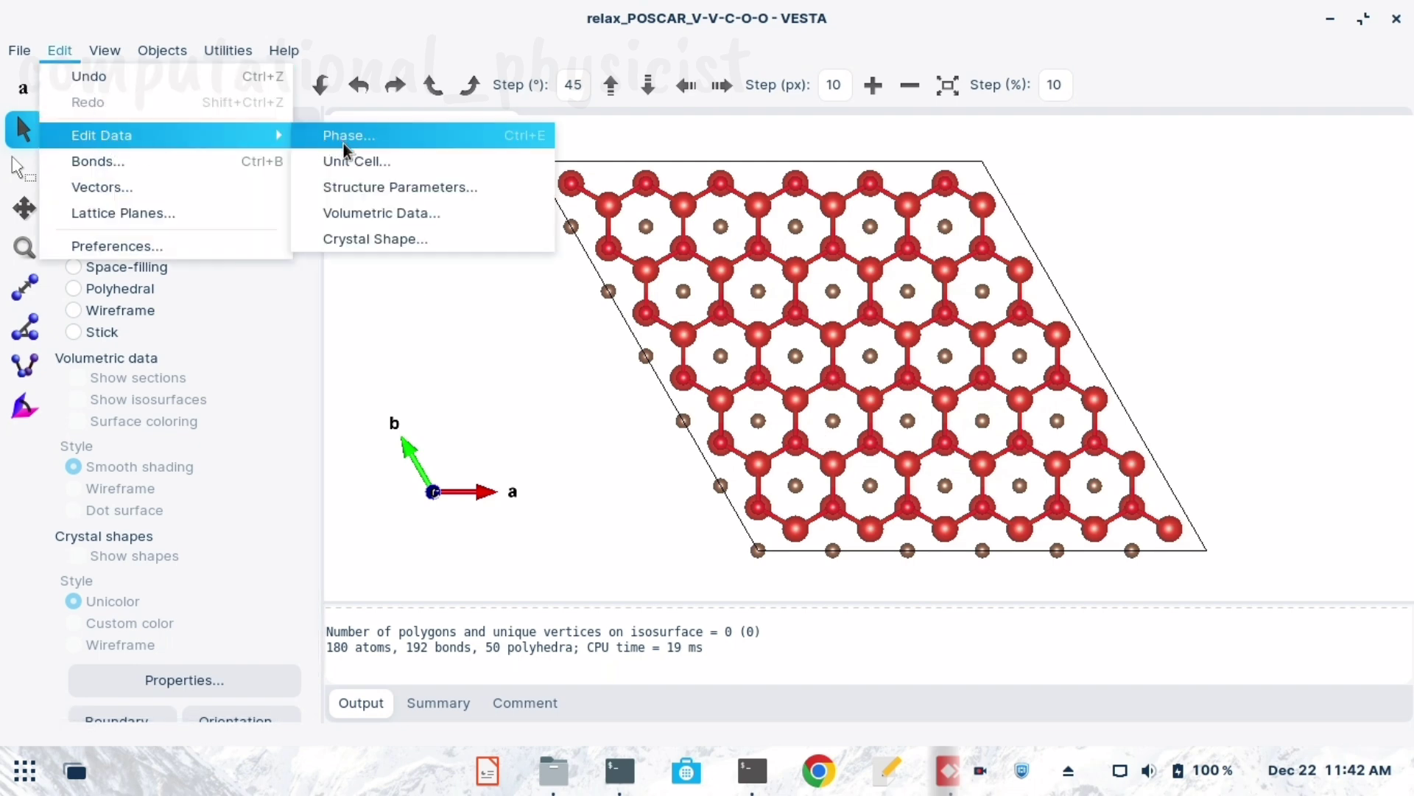
click(362, 161)
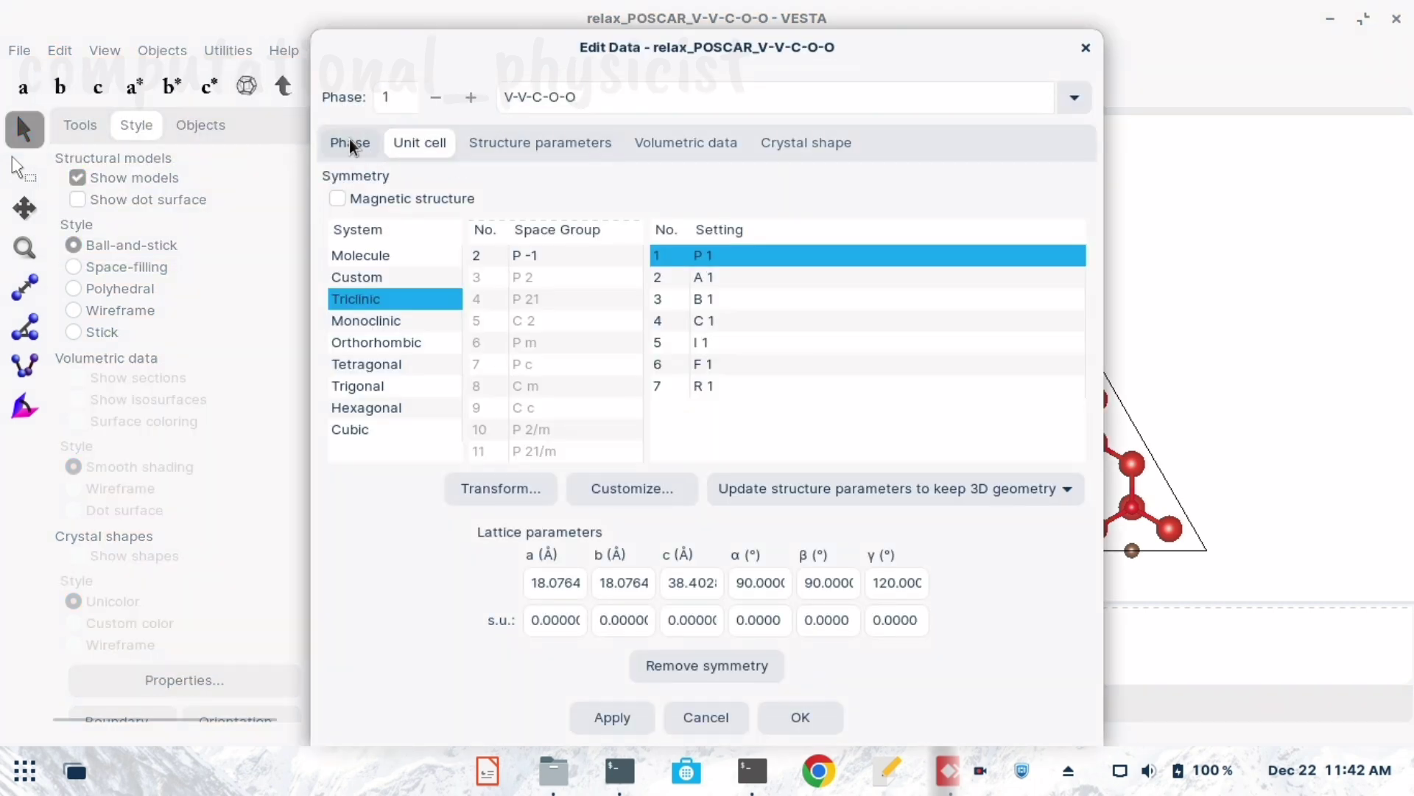
click(339, 141)
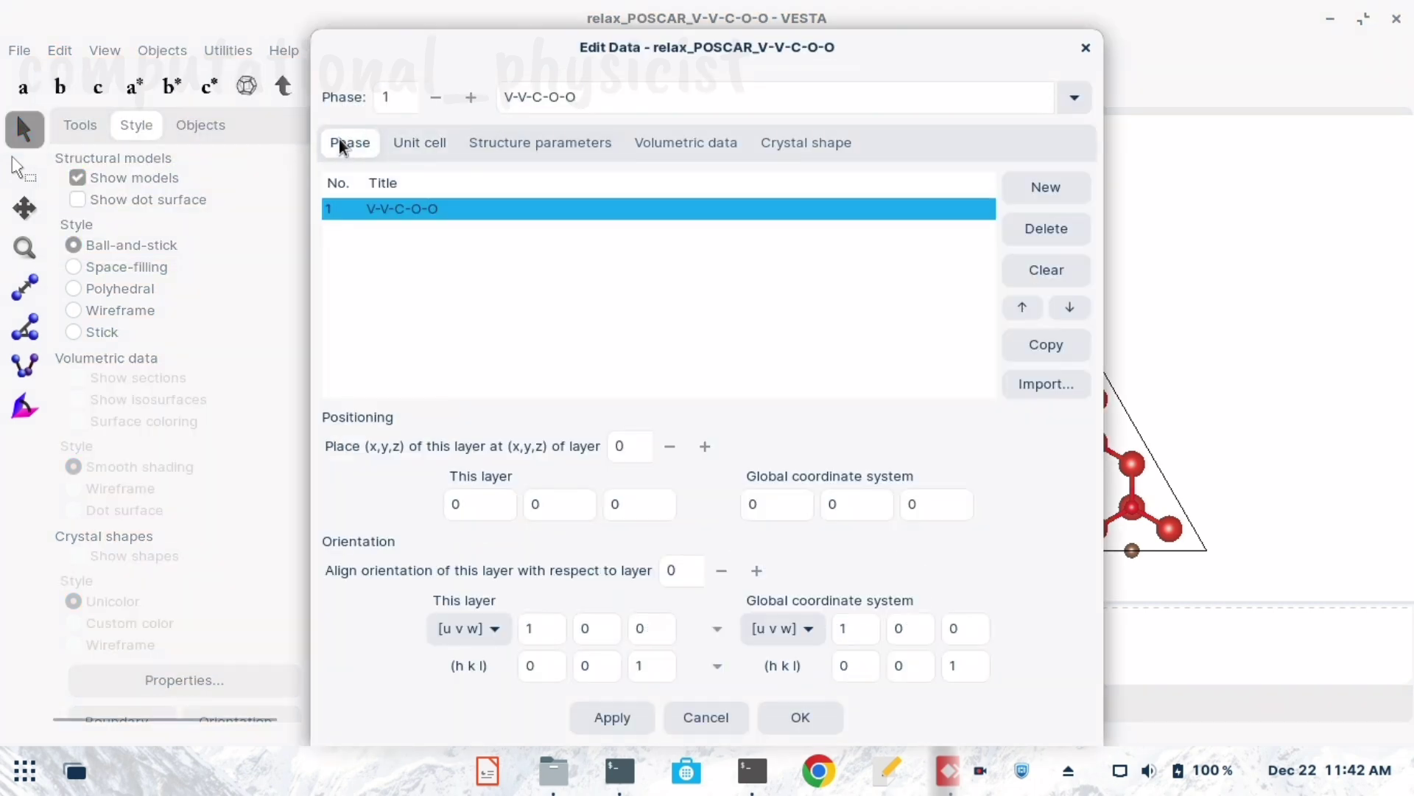
Import s8.xyz from the MXene folder as a second phase, apply it, and close the editor.
click(1036, 386)
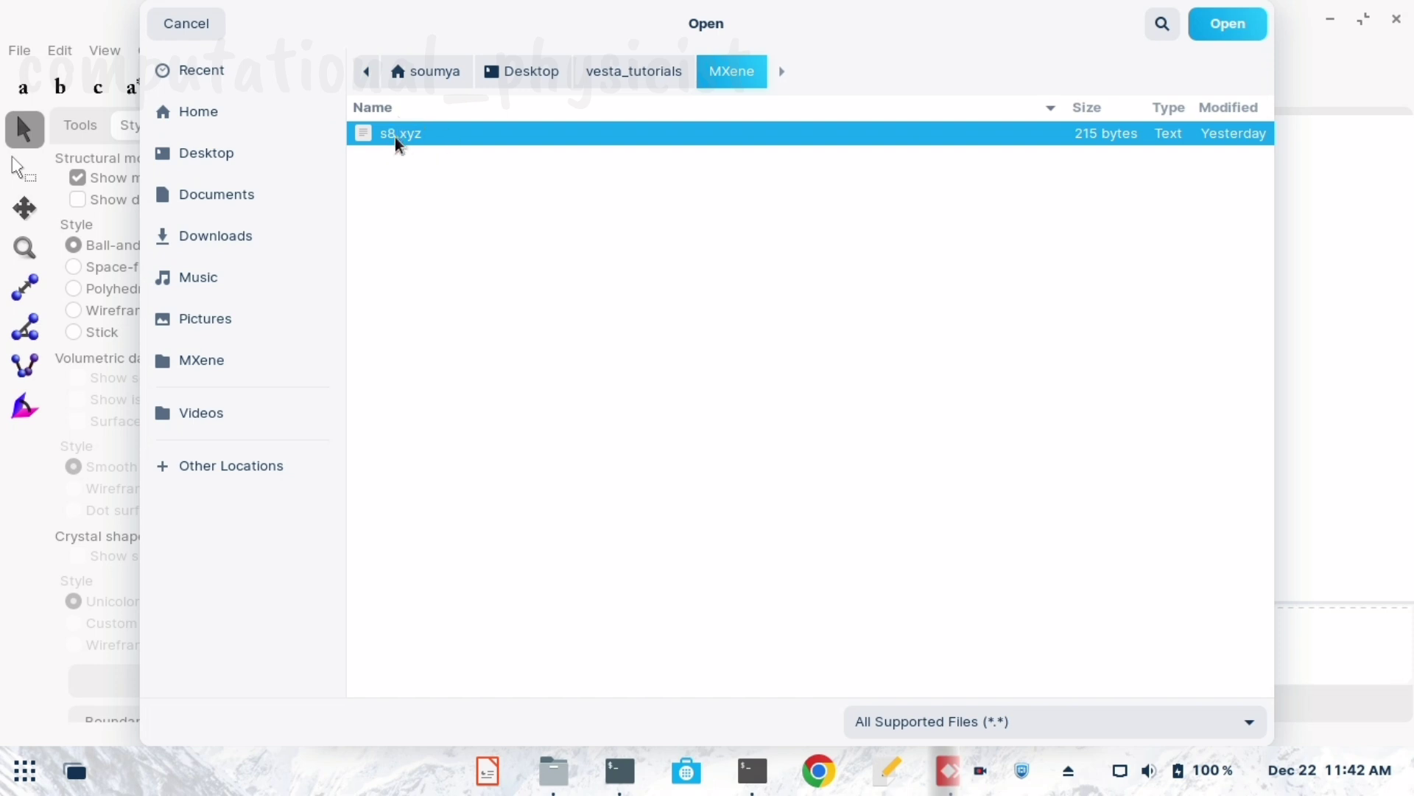
click(1221, 28)
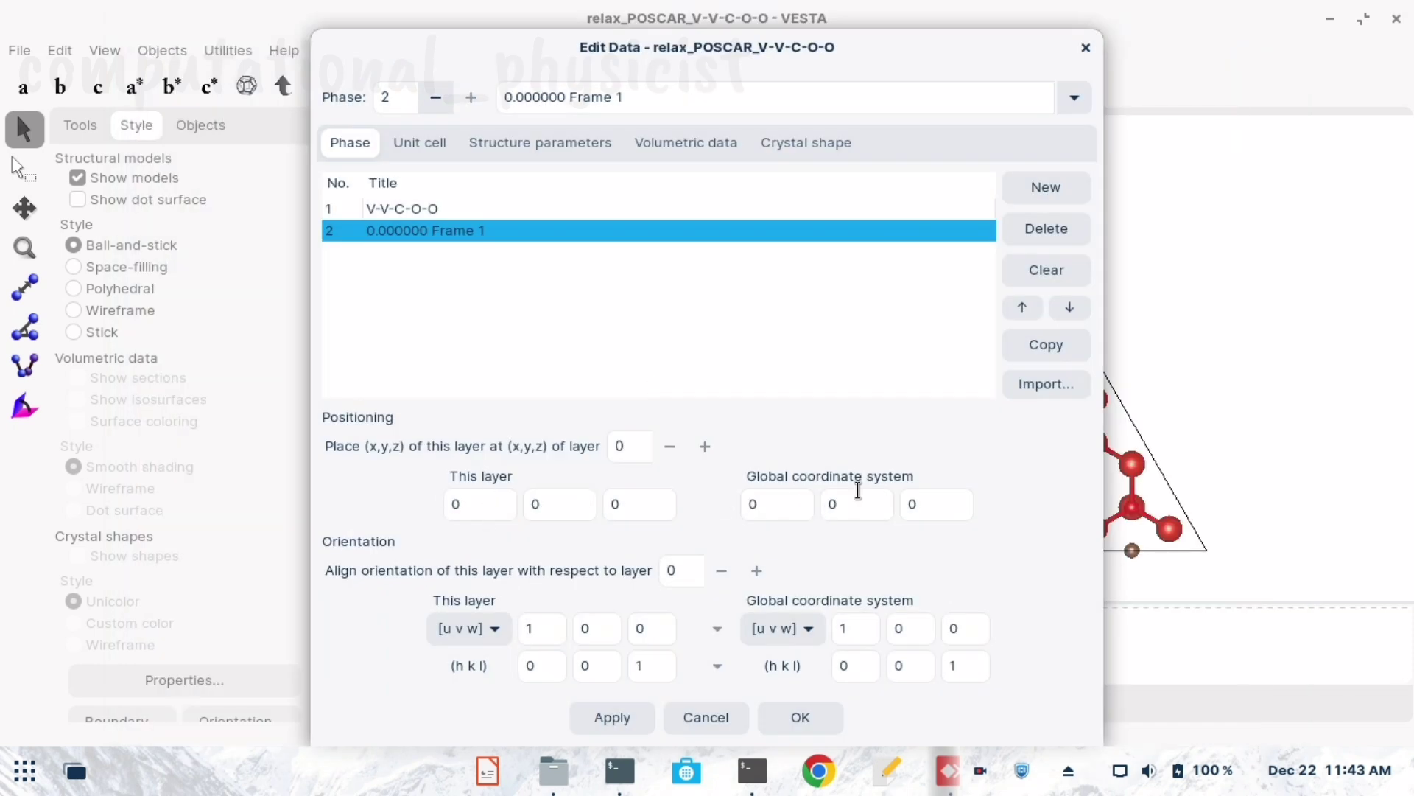
click(610, 719)
click(799, 729)
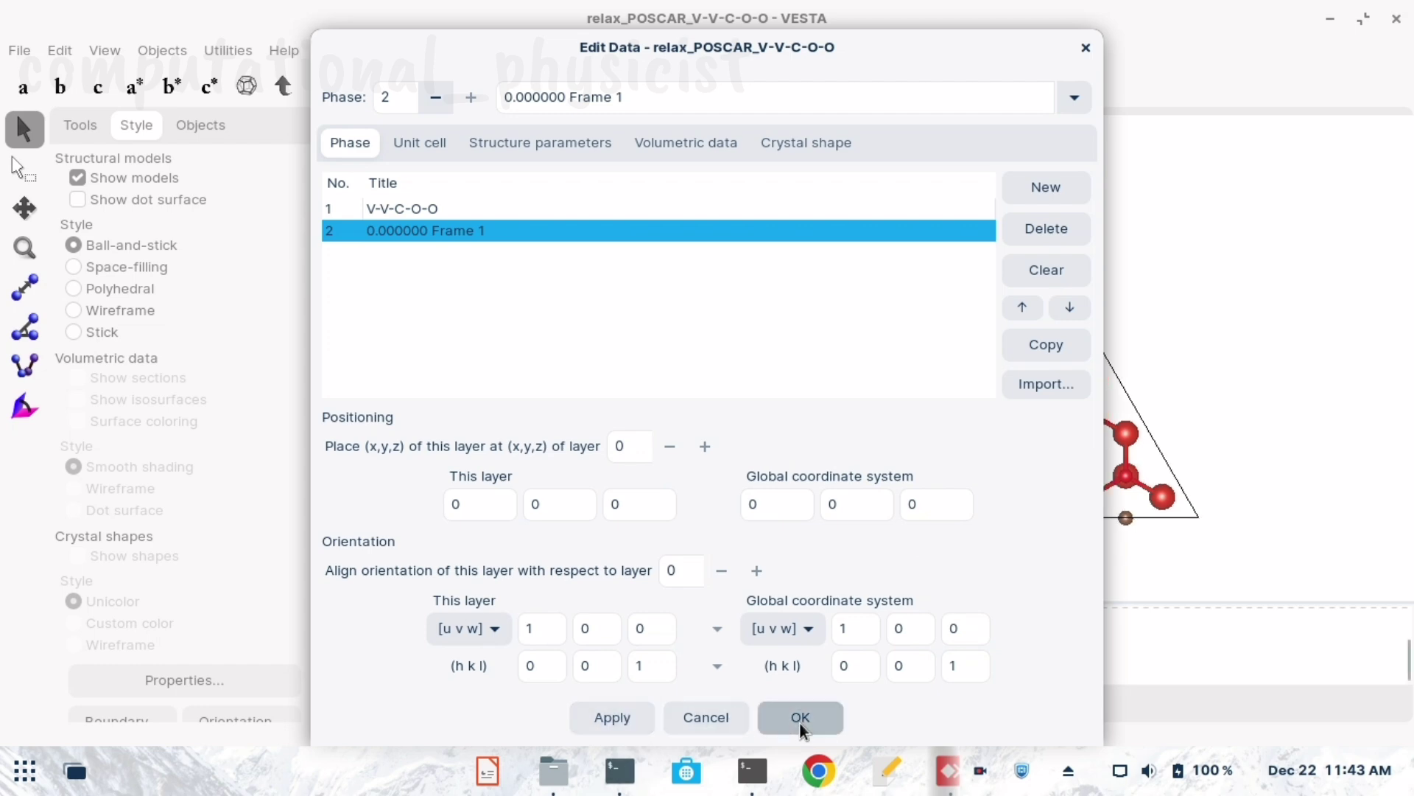
Rotate the model side-on to reveal the yellow S8 molecule below the MXene slab.
drag(921, 563, 938, 514)
drag(960, 463, 809, 567)
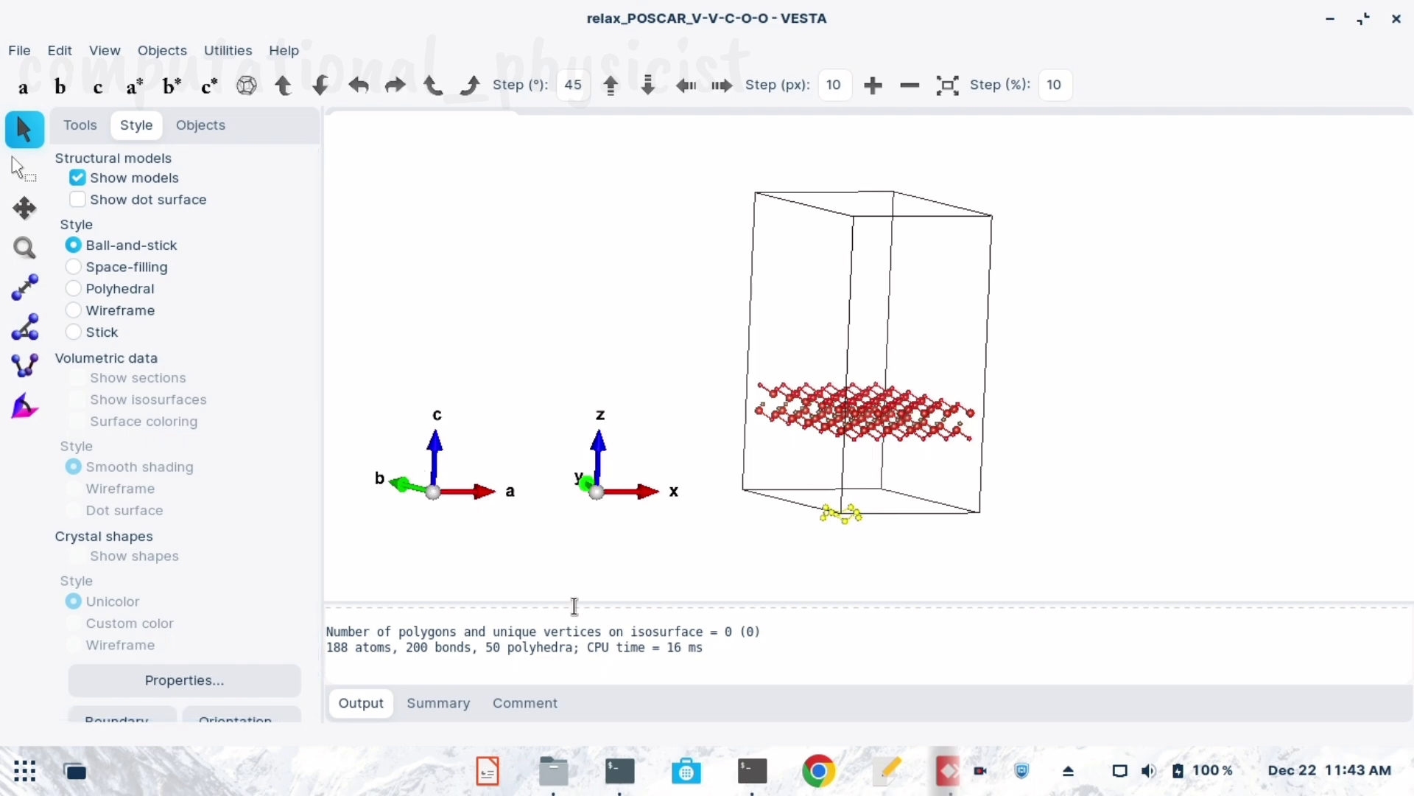
drag(907, 511, 855, 537)
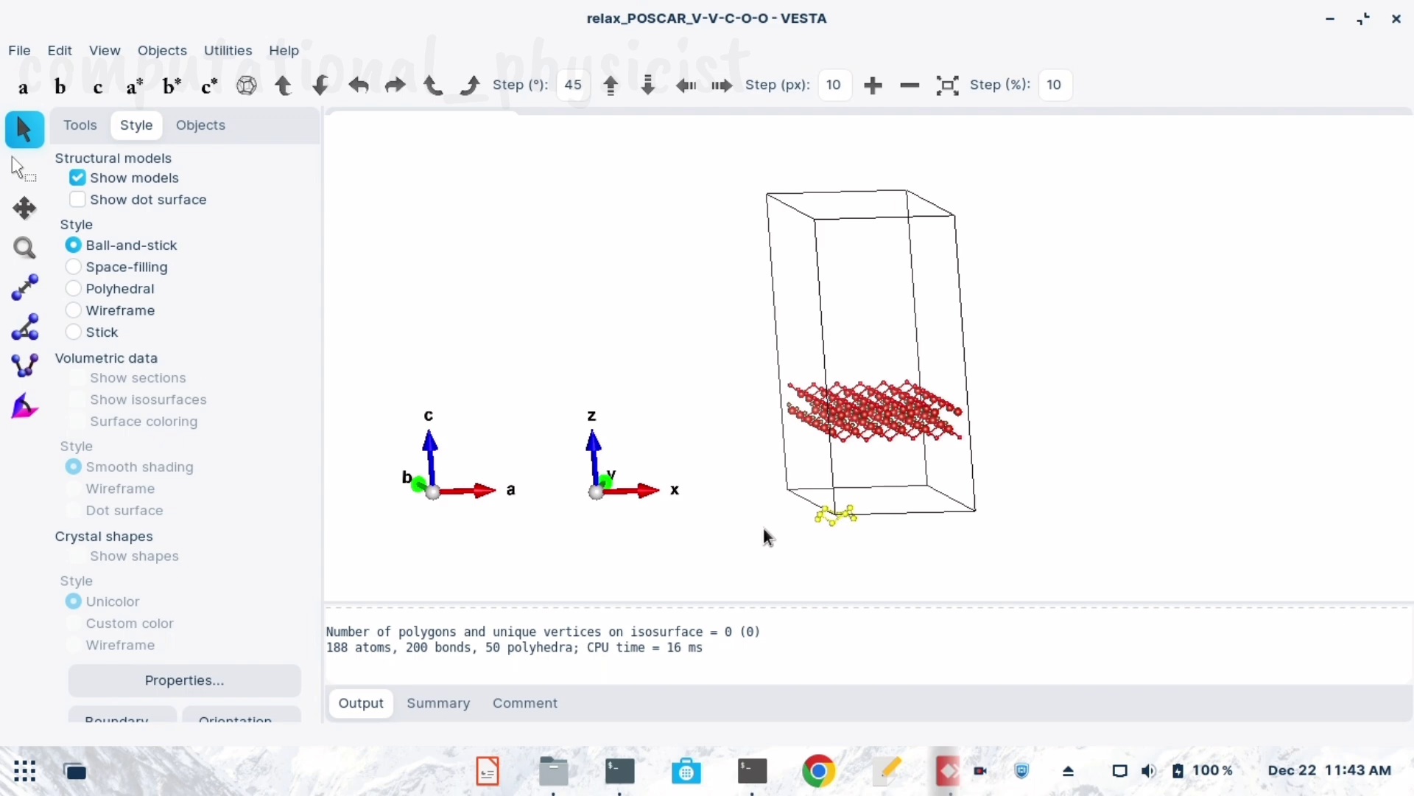
drag(889, 490, 843, 435)
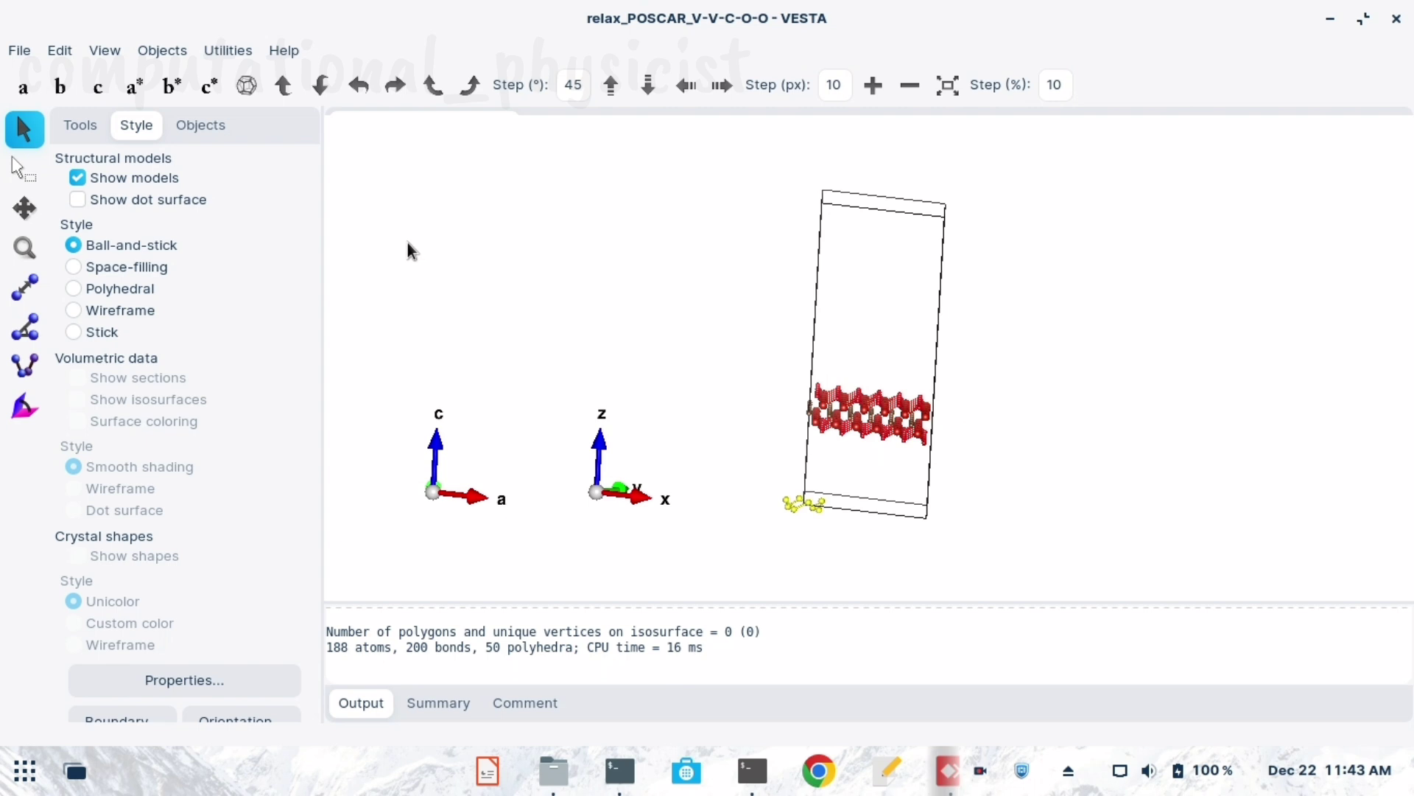
Reopen the Phase settings with the imported phase 0.000000 Frame 1 selected.
click(55, 52)
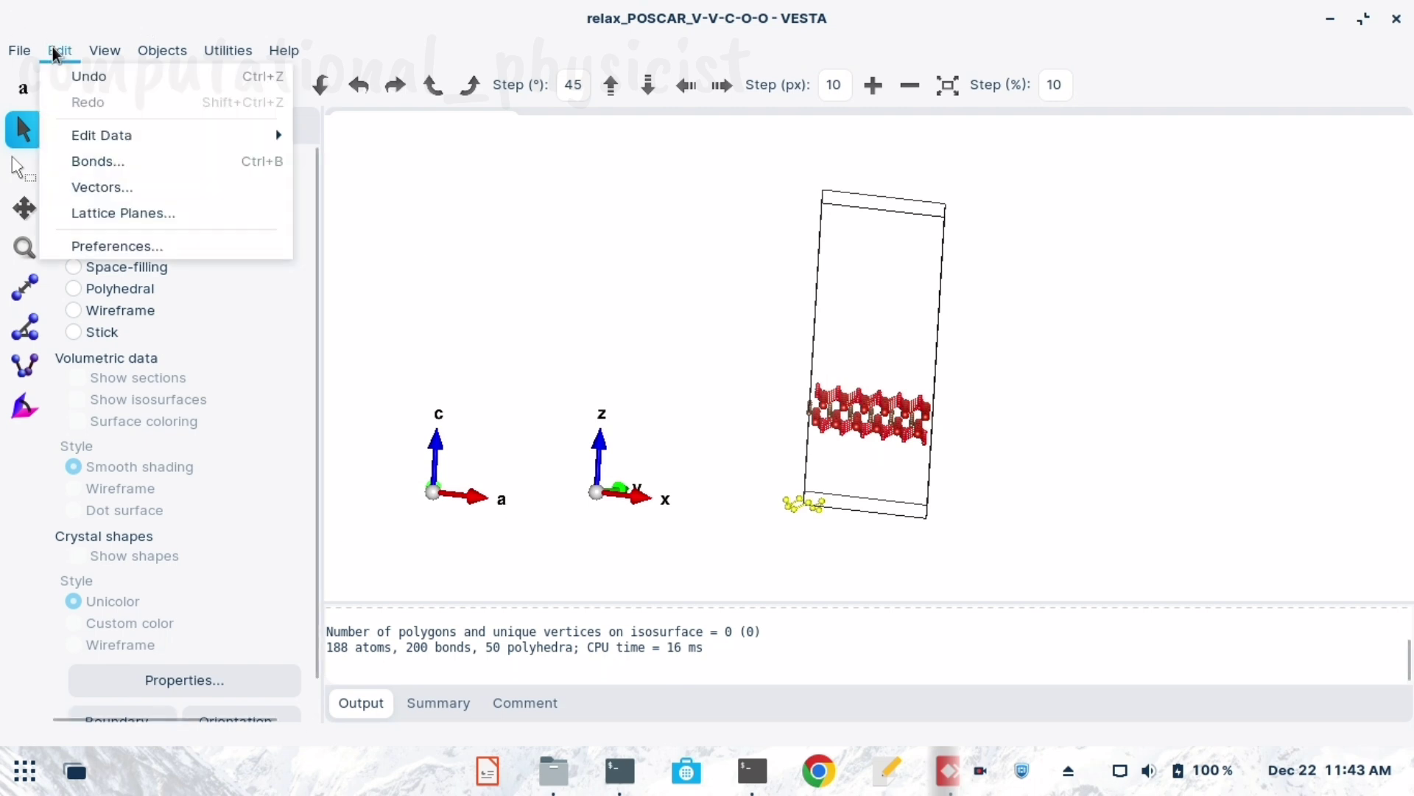
mouse_move(252, 136)
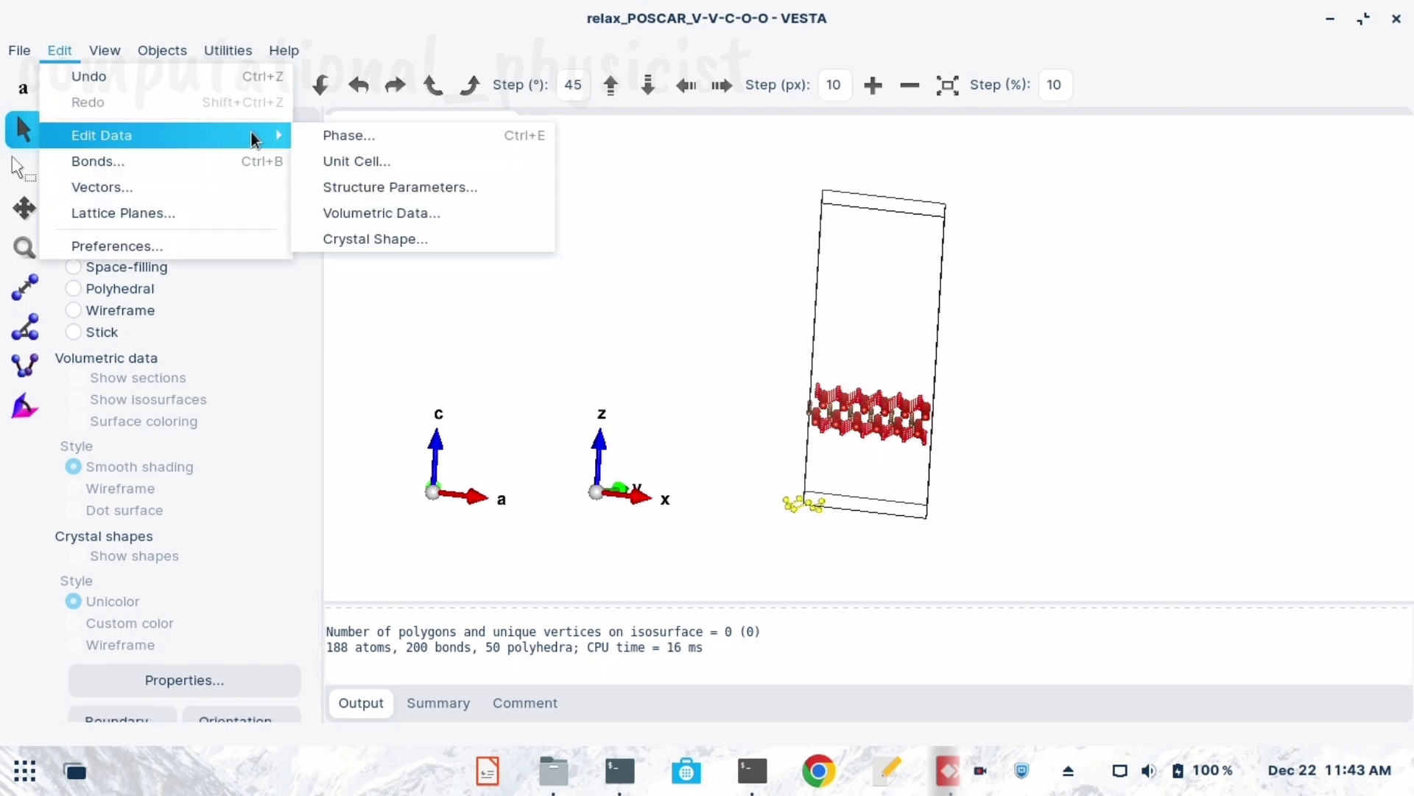
click(355, 138)
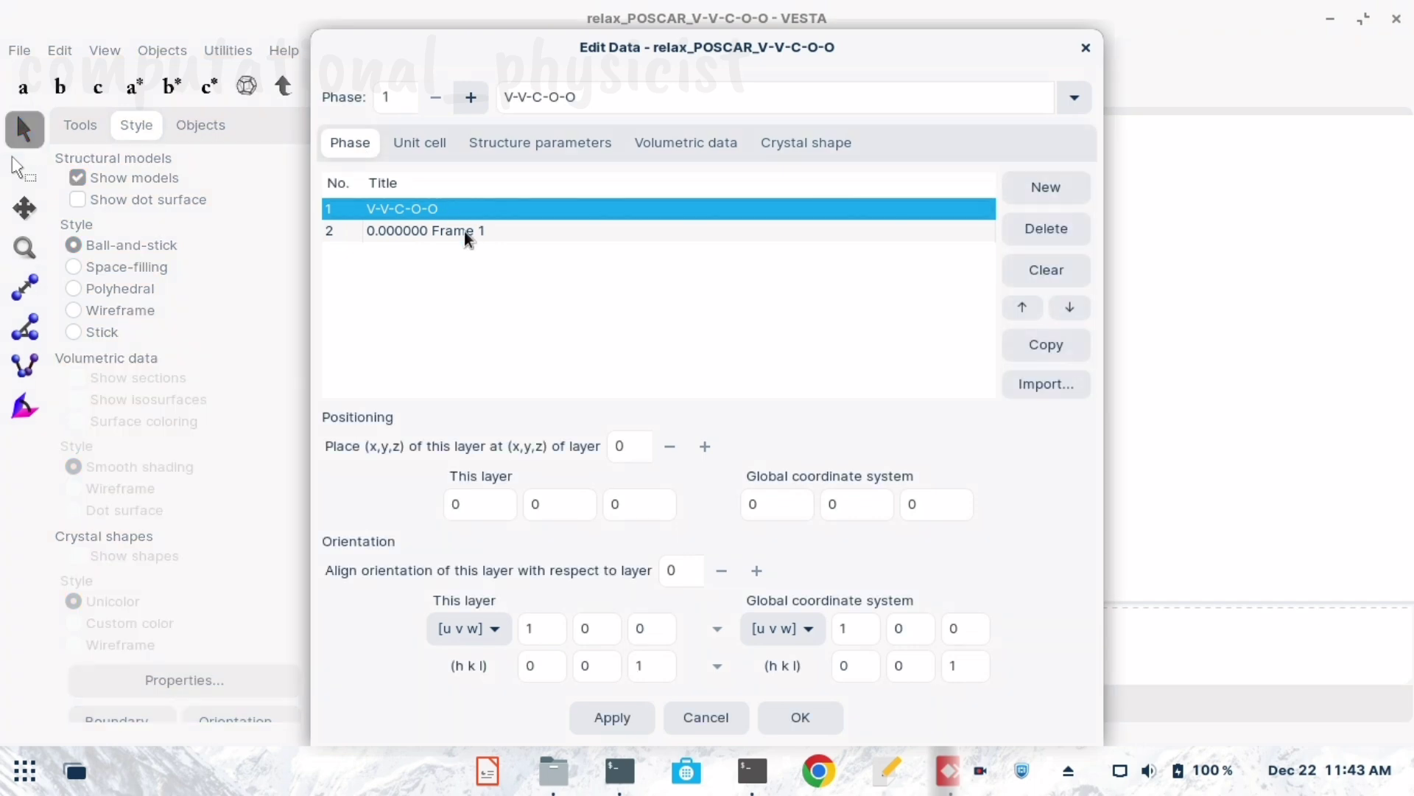
click(468, 232)
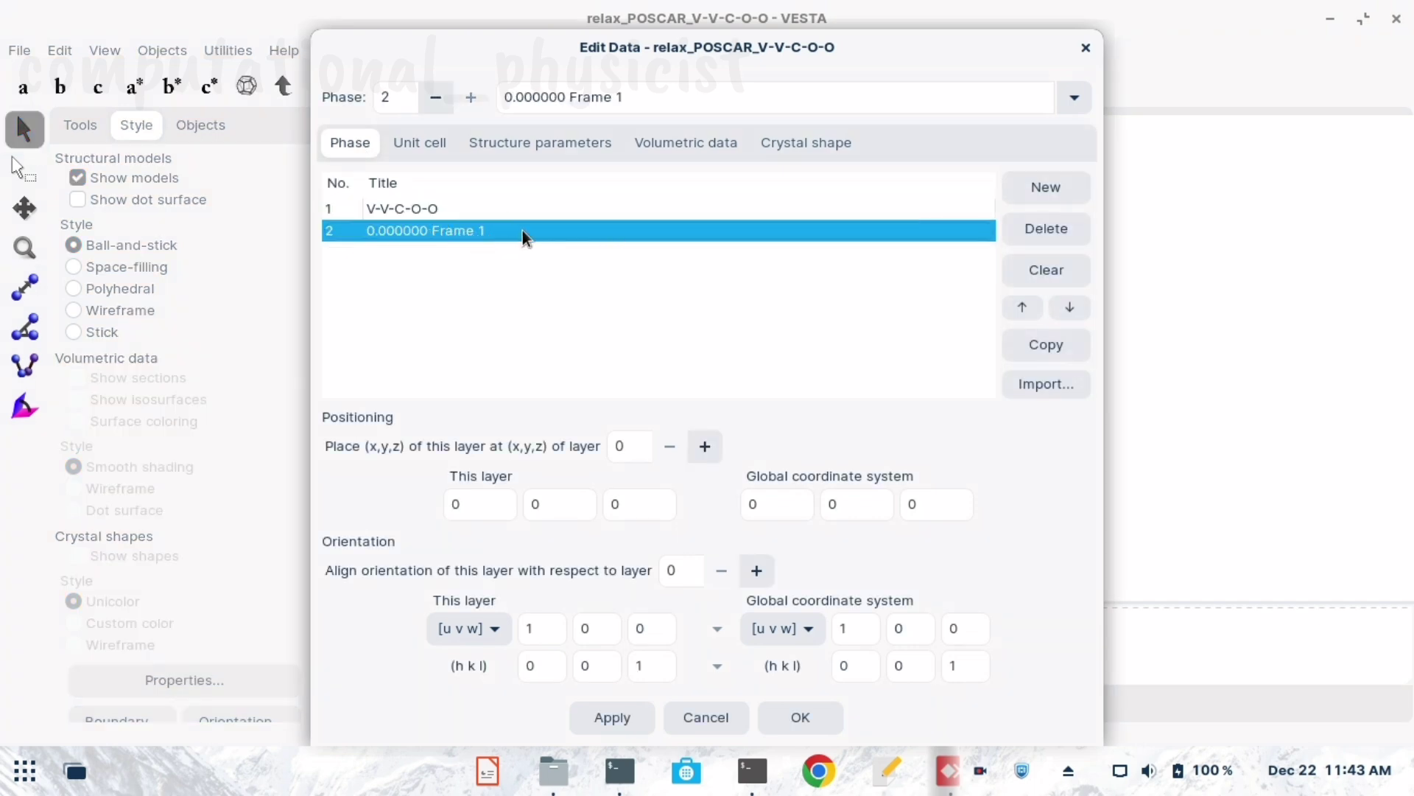
drag(562, 53, 208, 53)
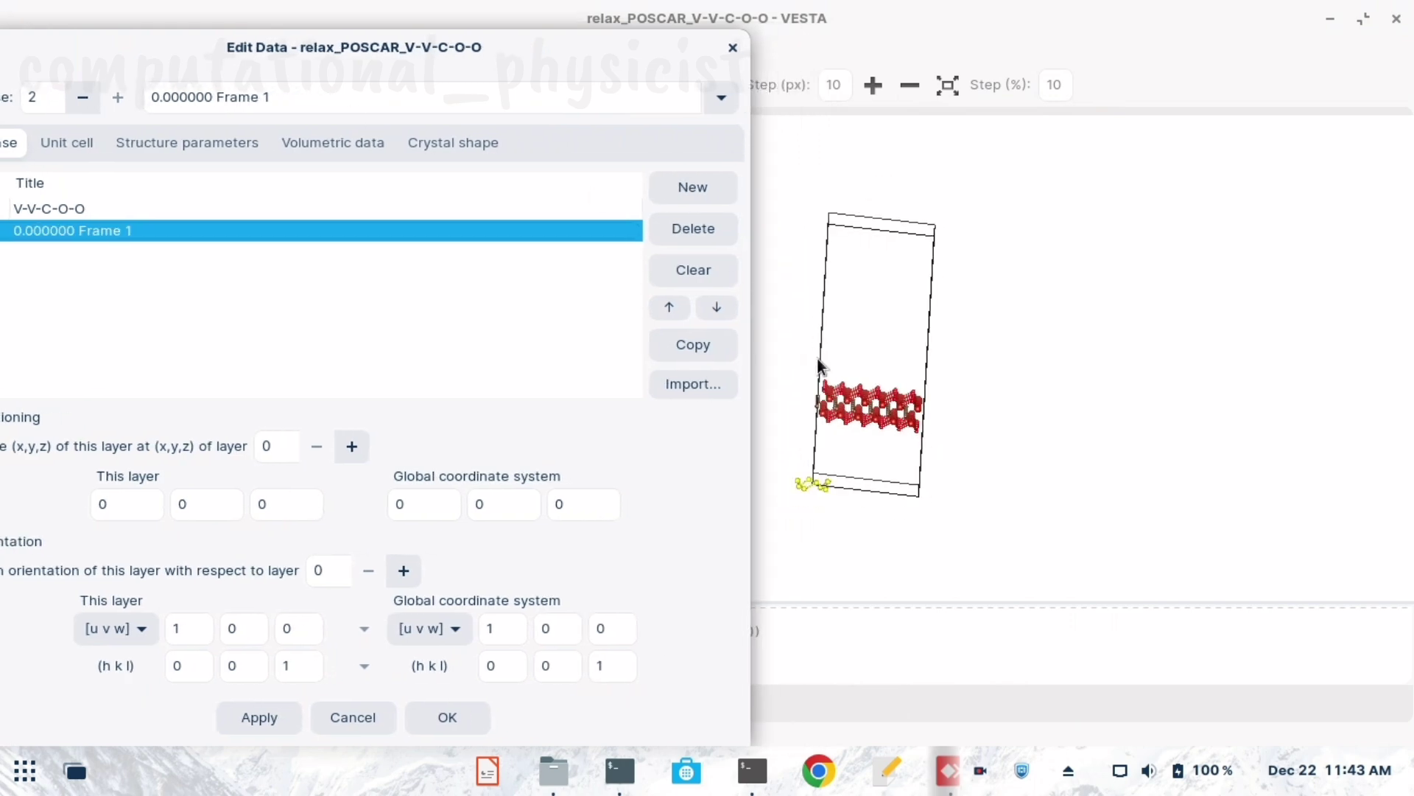
Set the S8 phase's global coordinates to 5, 6, 7, apply, then begin editing z again.
click(410, 505)
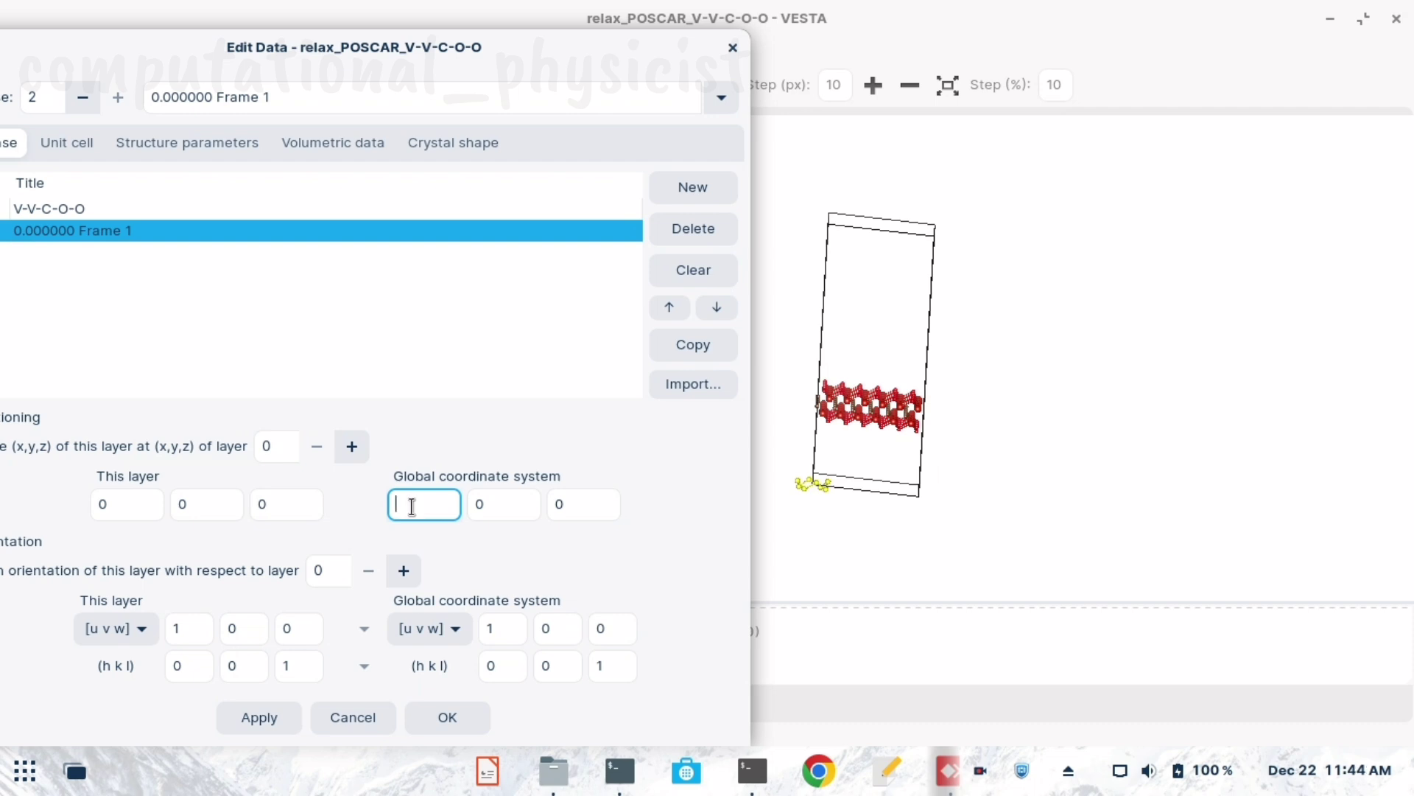
click(497, 508)
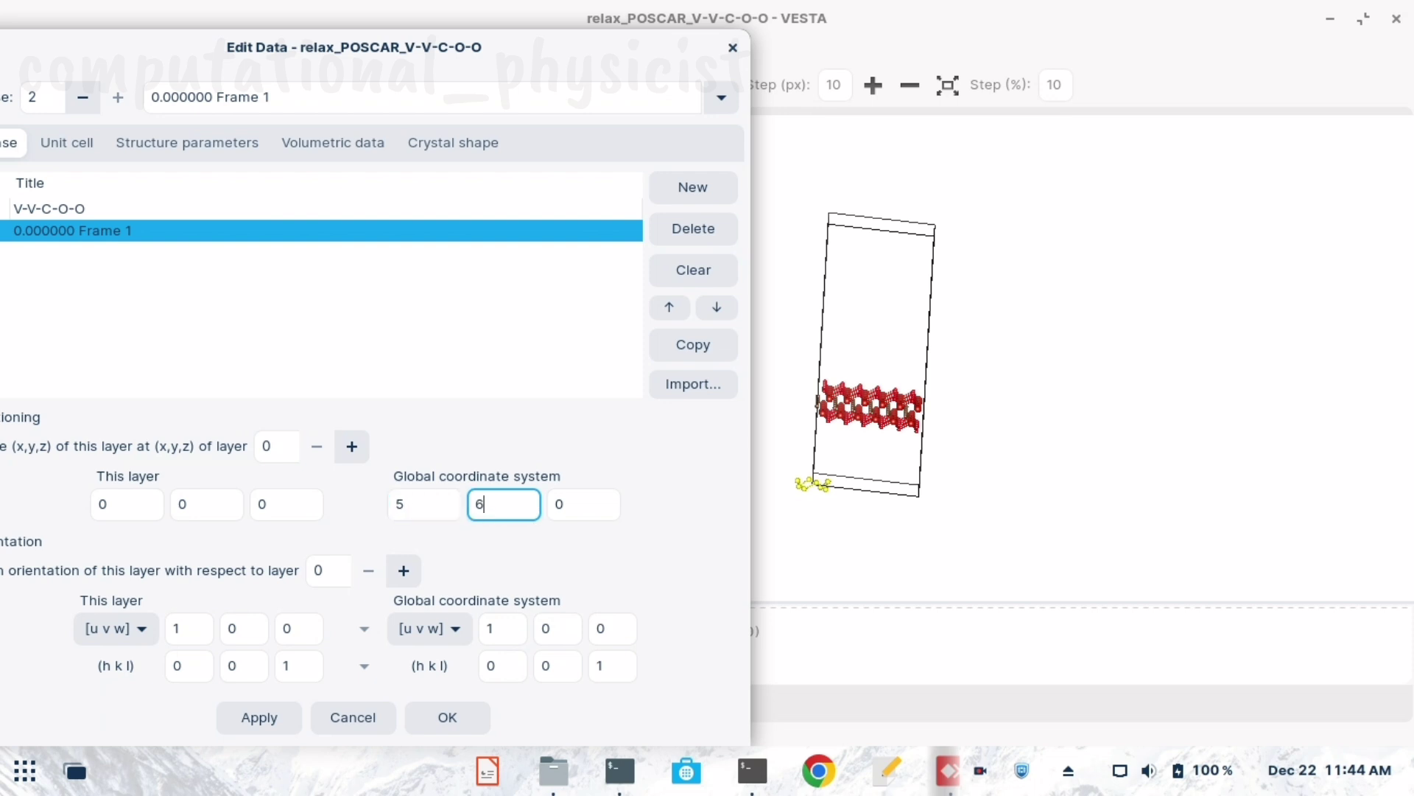
click(598, 504)
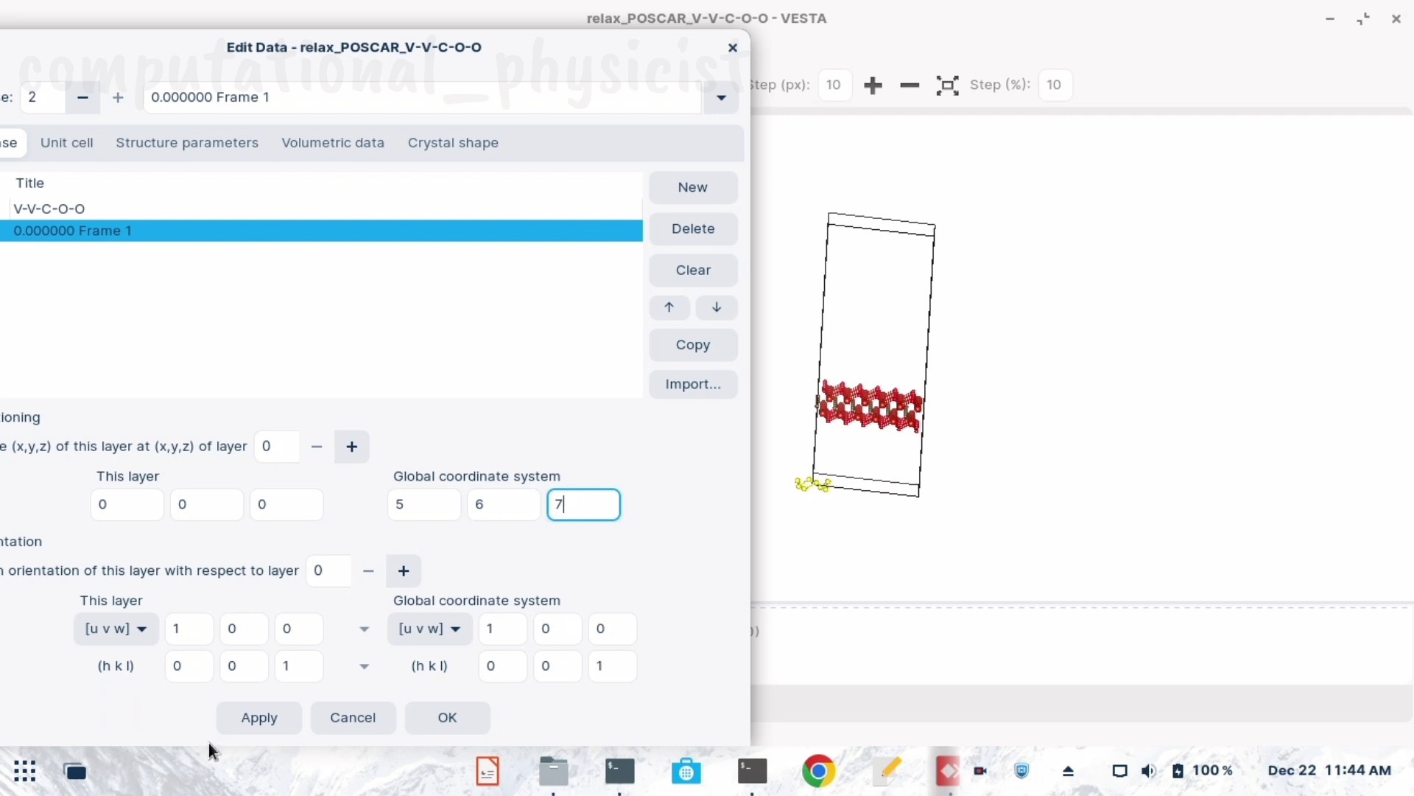
click(260, 719)
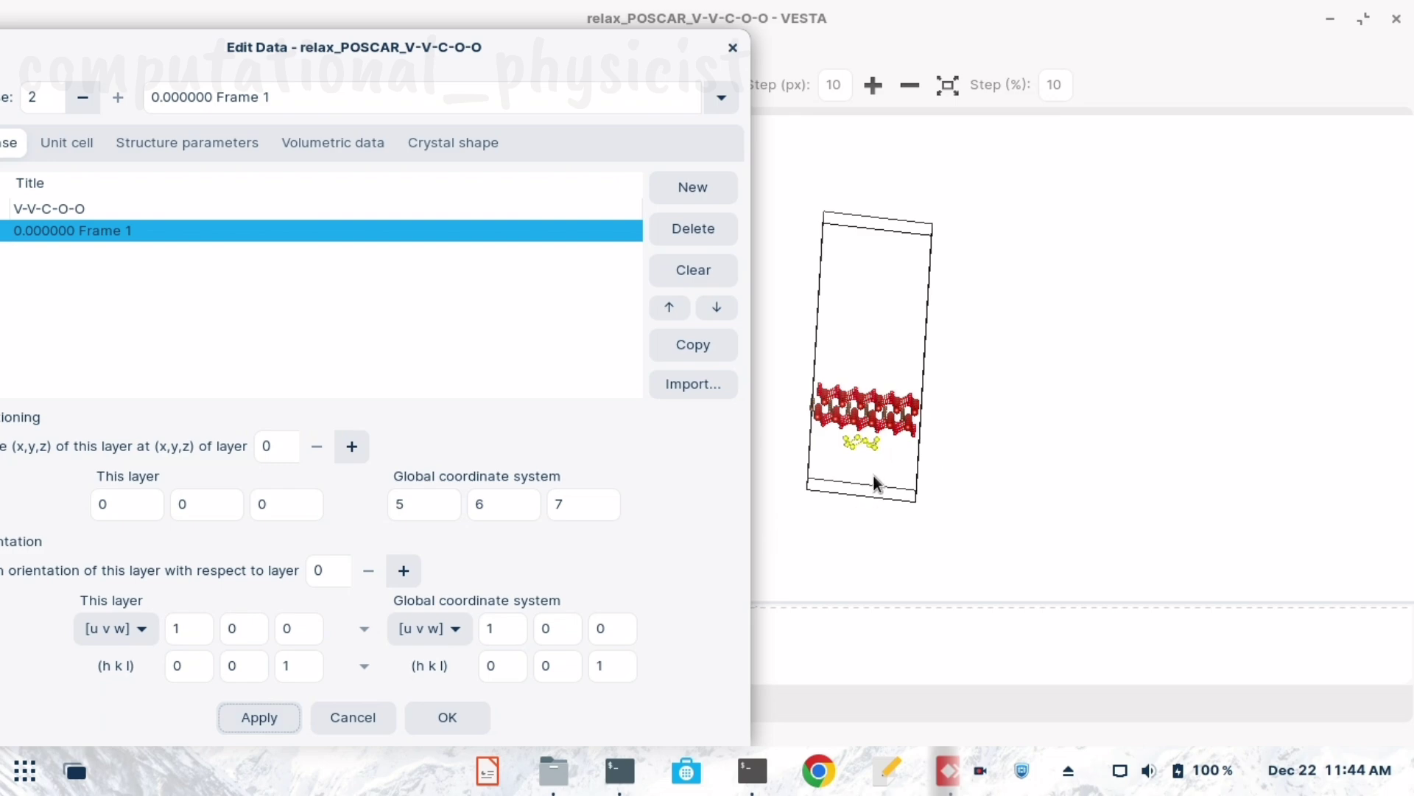
drag(875, 477, 925, 426)
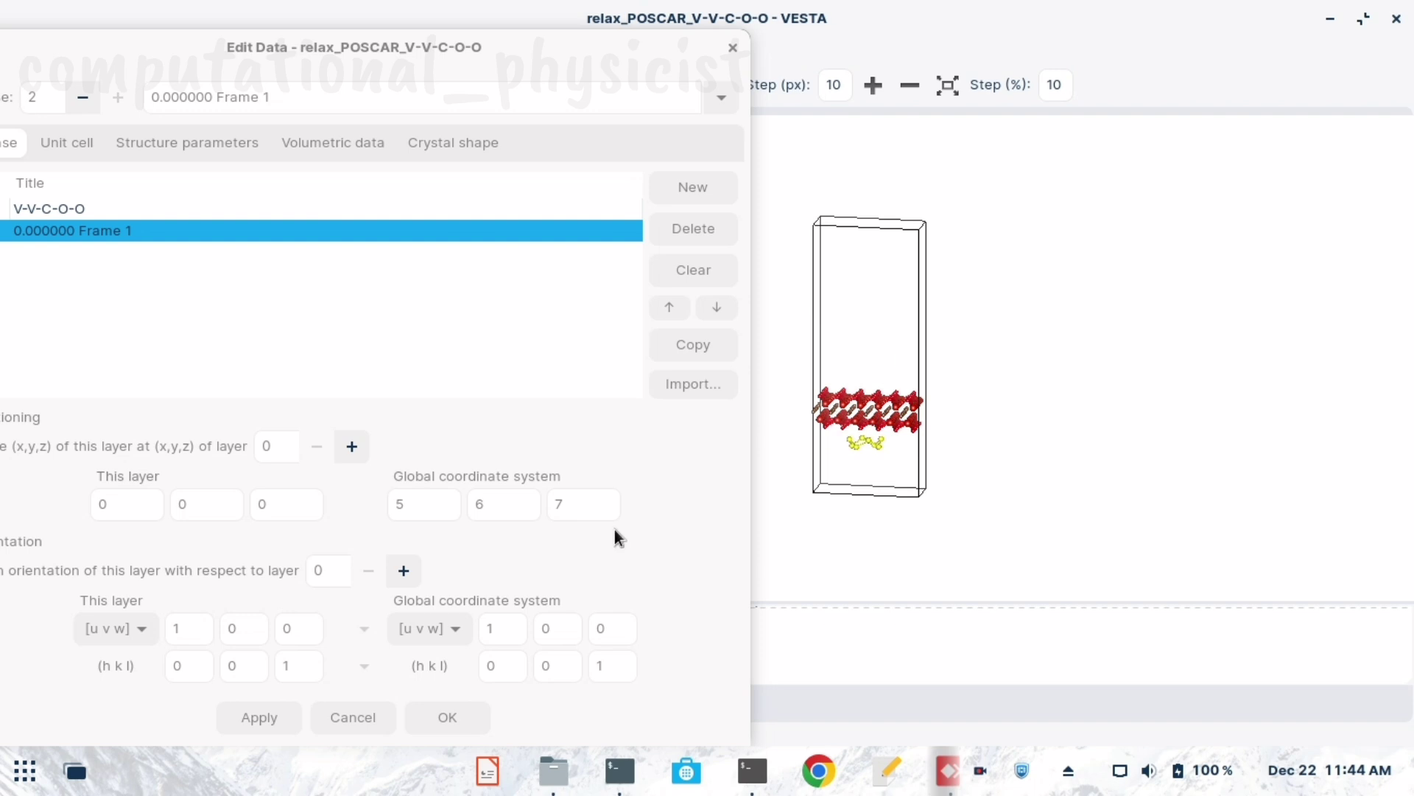
click(572, 502)
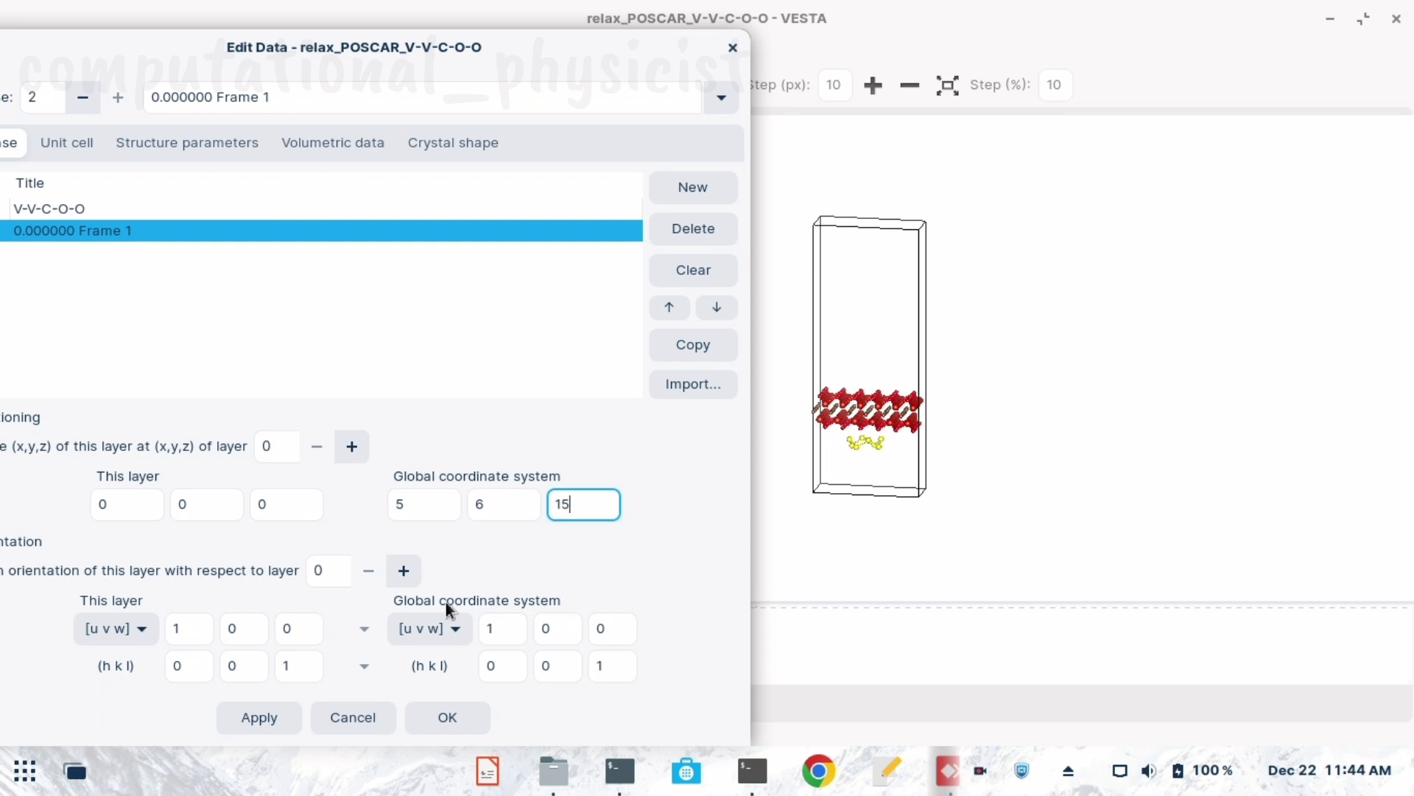
Raise the S8 phase's global z to 16 and apply it, checking its height above the slab.
click(280, 715)
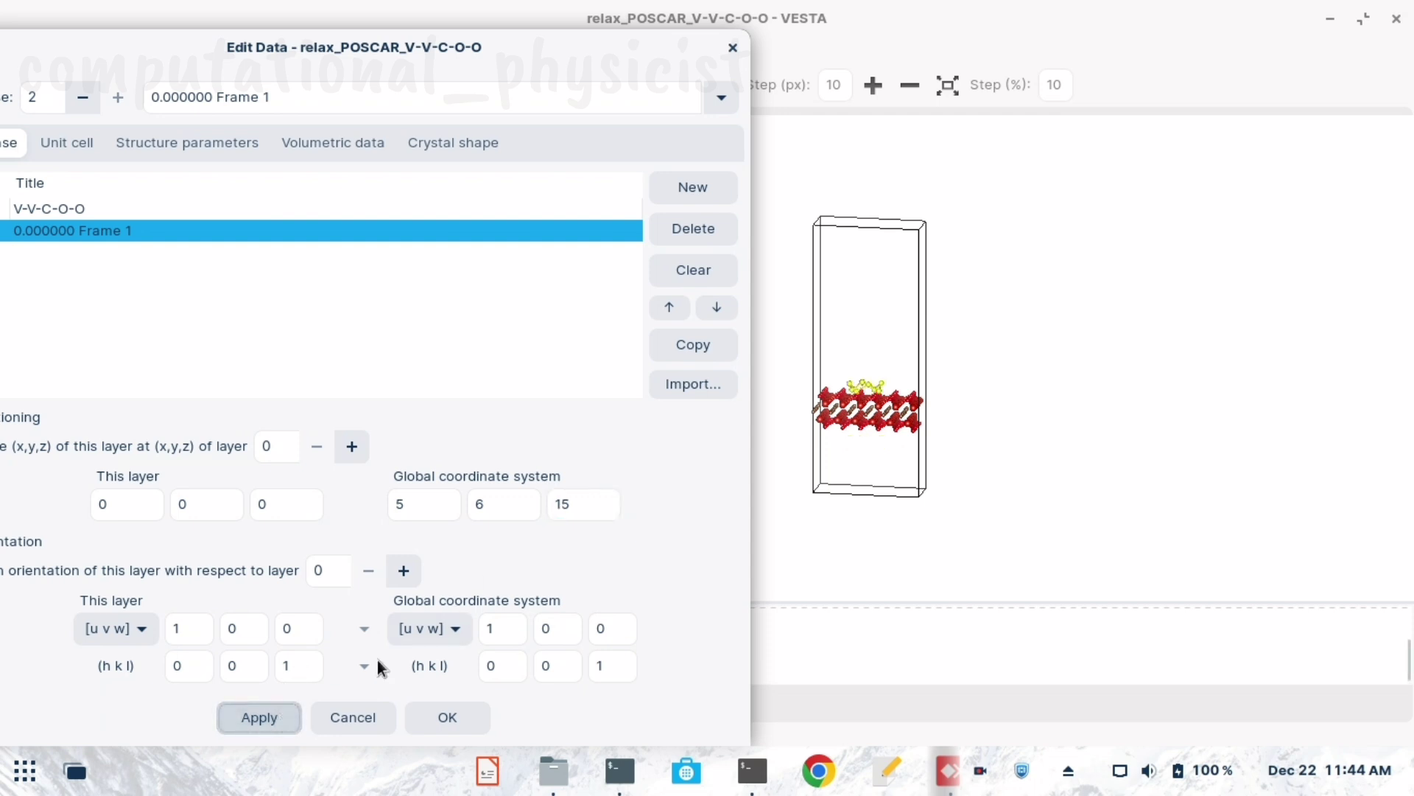
click(922, 449)
drag(931, 391, 756, 541)
click(575, 508)
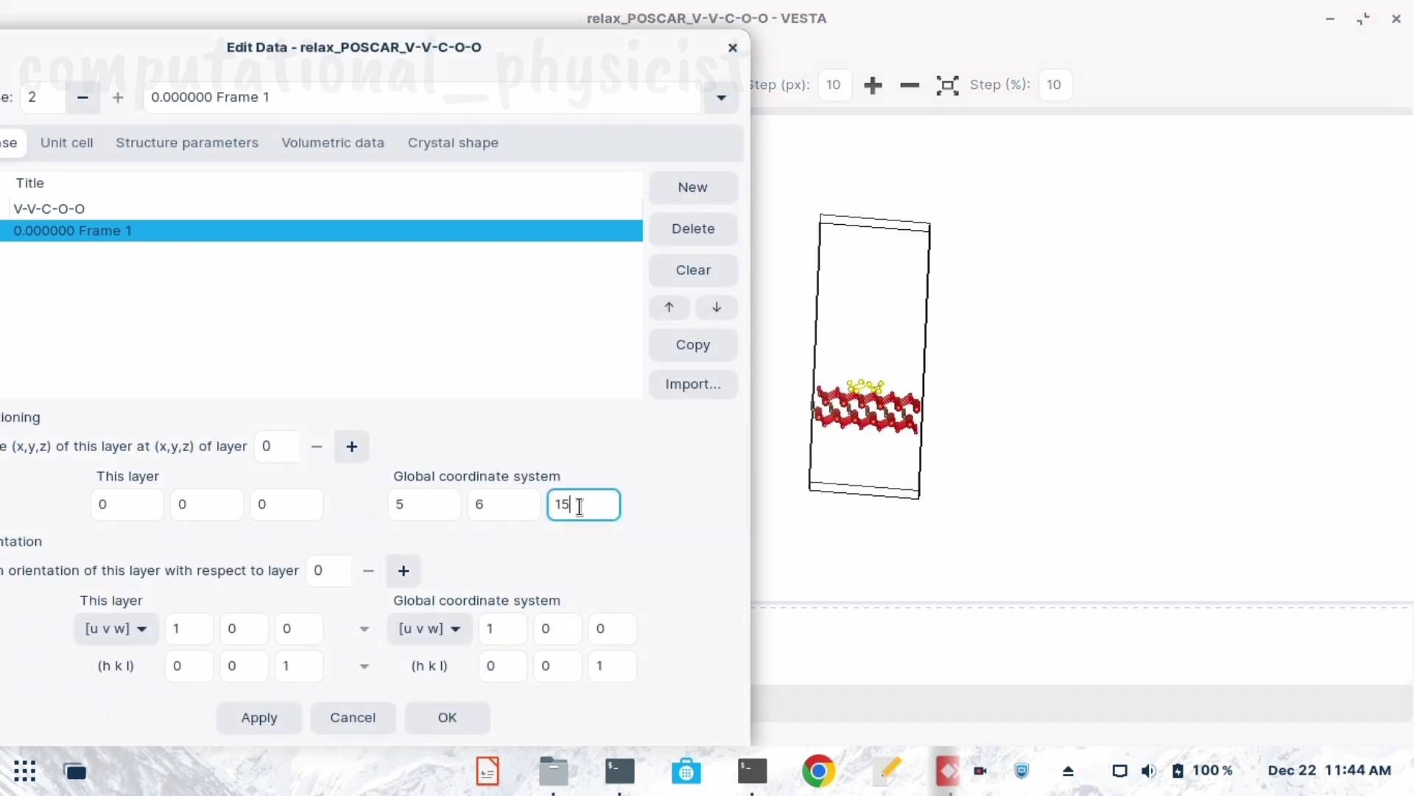
key(BackSpace)
click(269, 727)
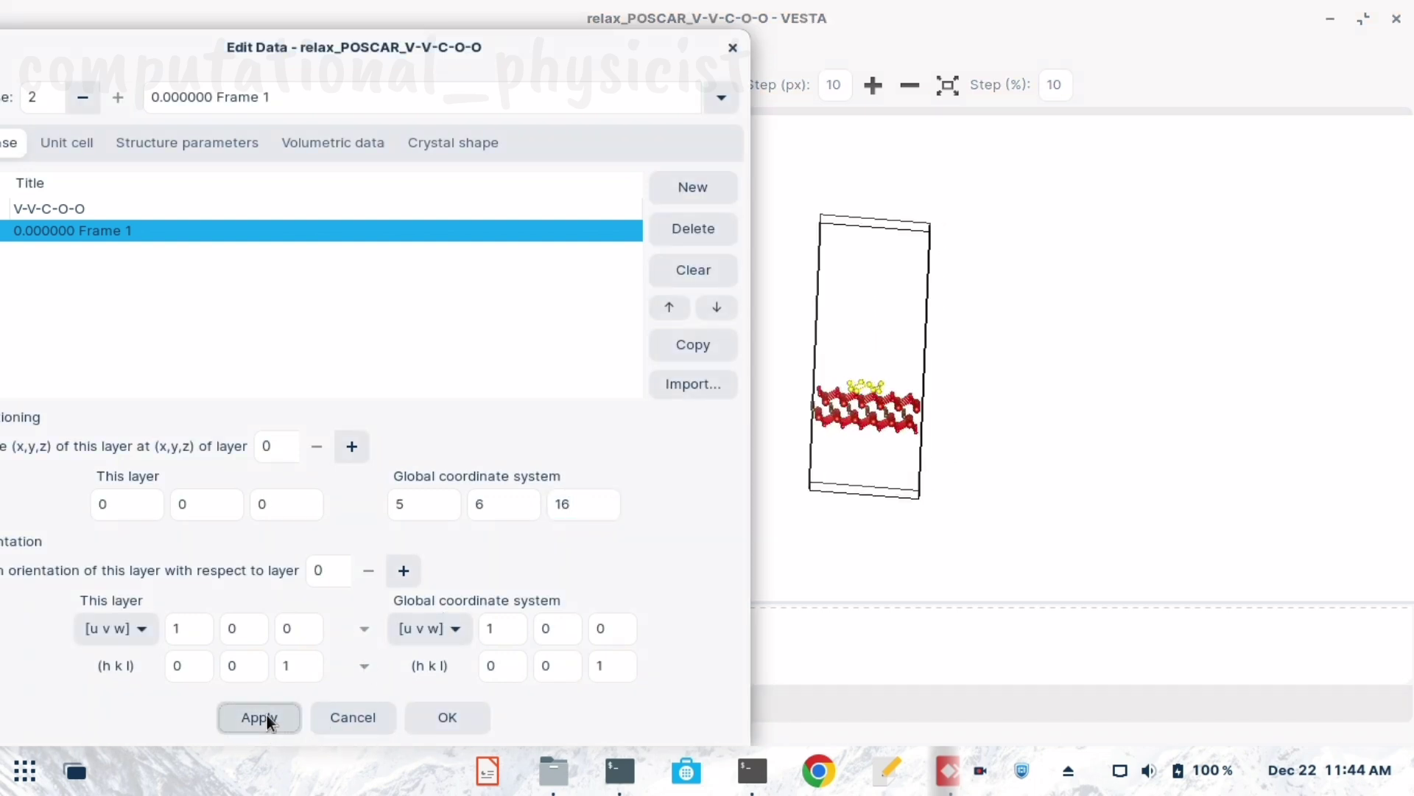
click(868, 528)
drag(918, 457, 1021, 482)
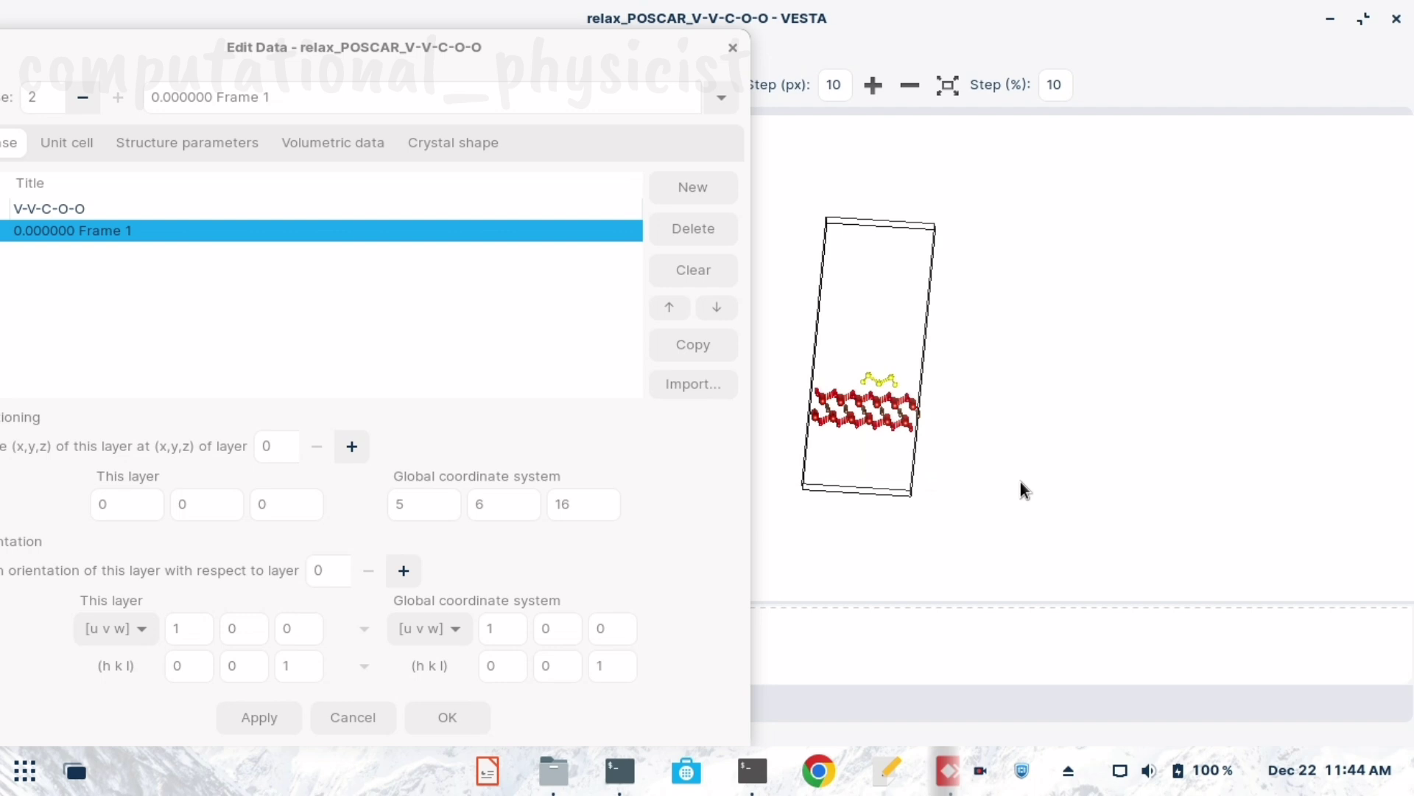
Change the S8 phase's global x to 6, apply it, and close the data editor with OK.
click(442, 504)
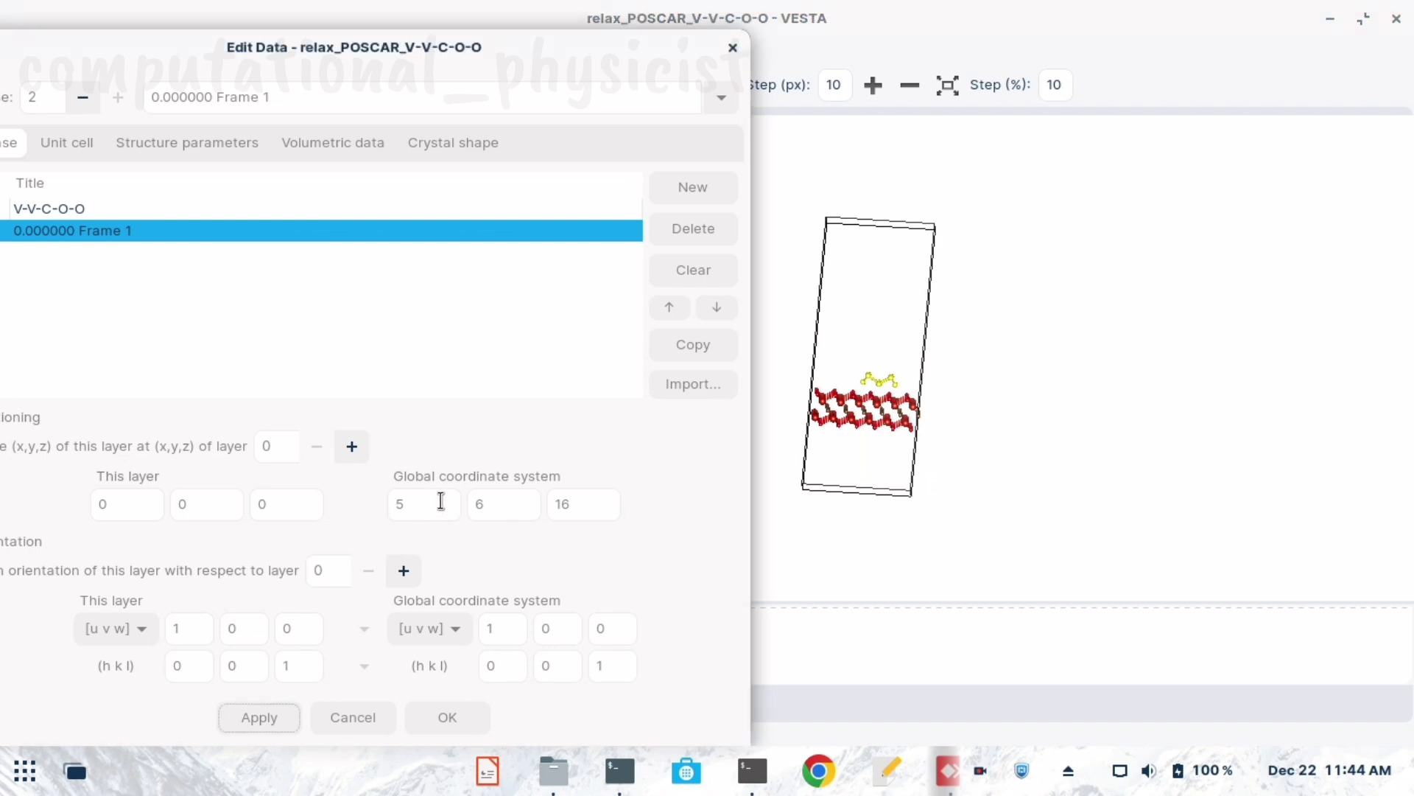
key(BackSpace)
text(6)
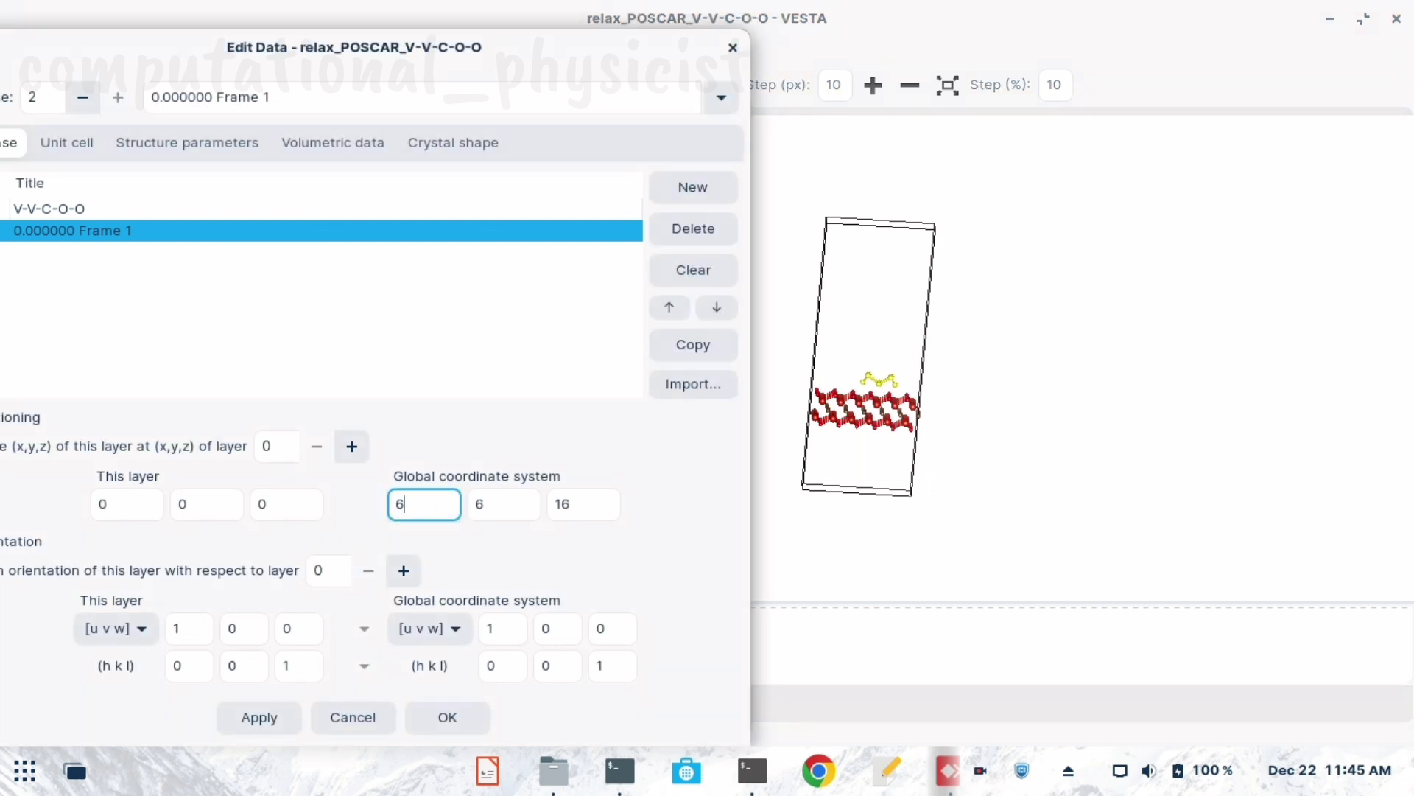
click(263, 717)
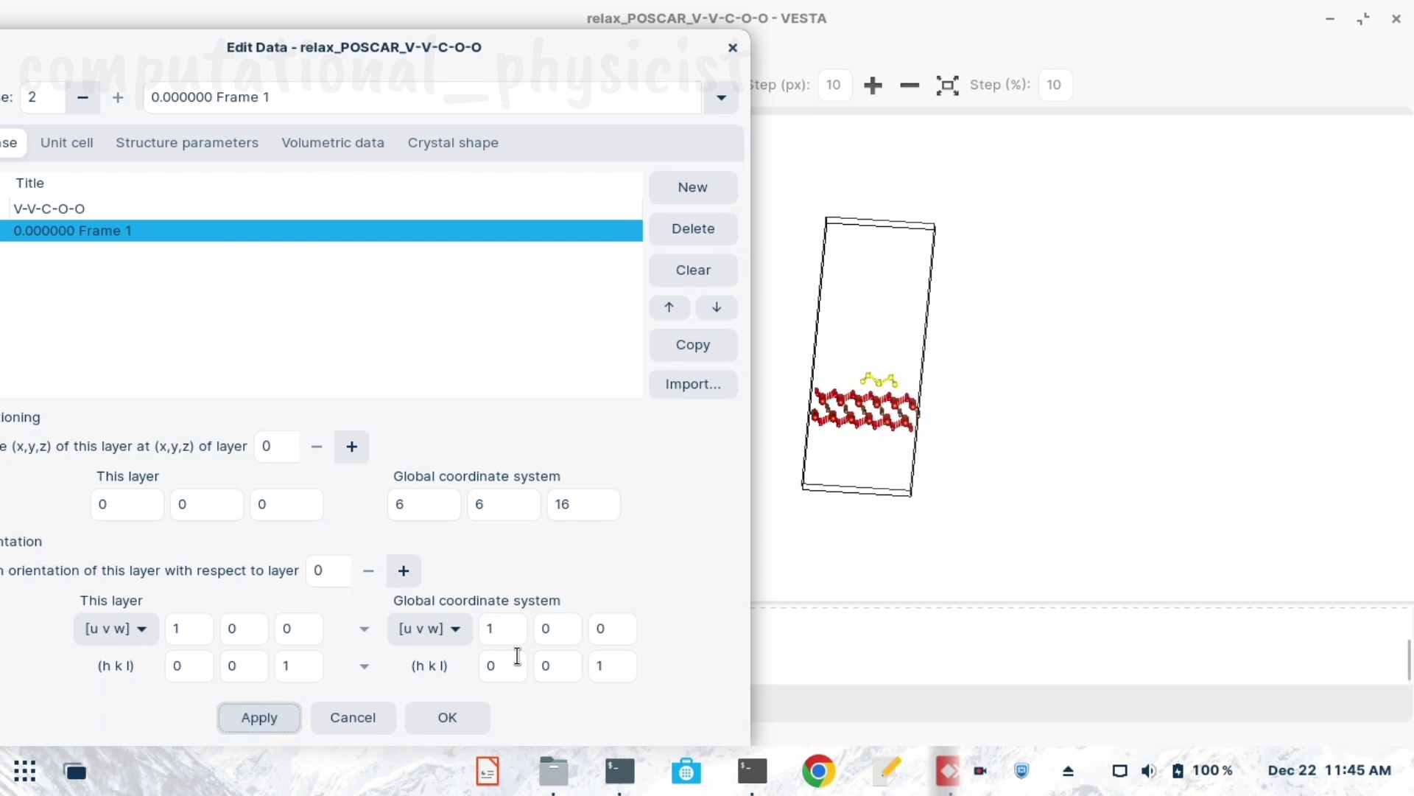
mouse_move(1028, 453)
mouse_down()
mouse_move(767, 447)
mouse_move(1050, 460)
mouse_move(1042, 443)
mouse_up()
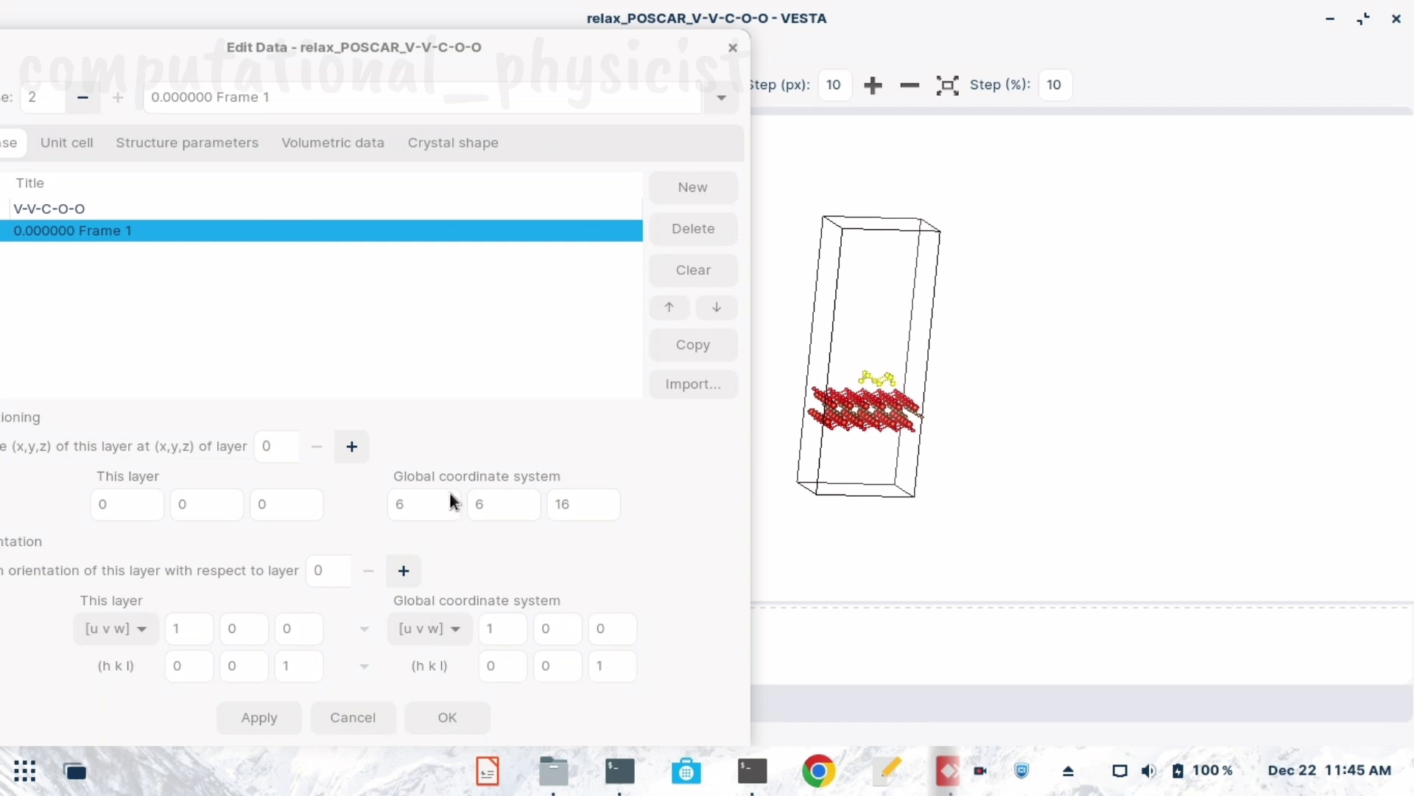
click(449, 407)
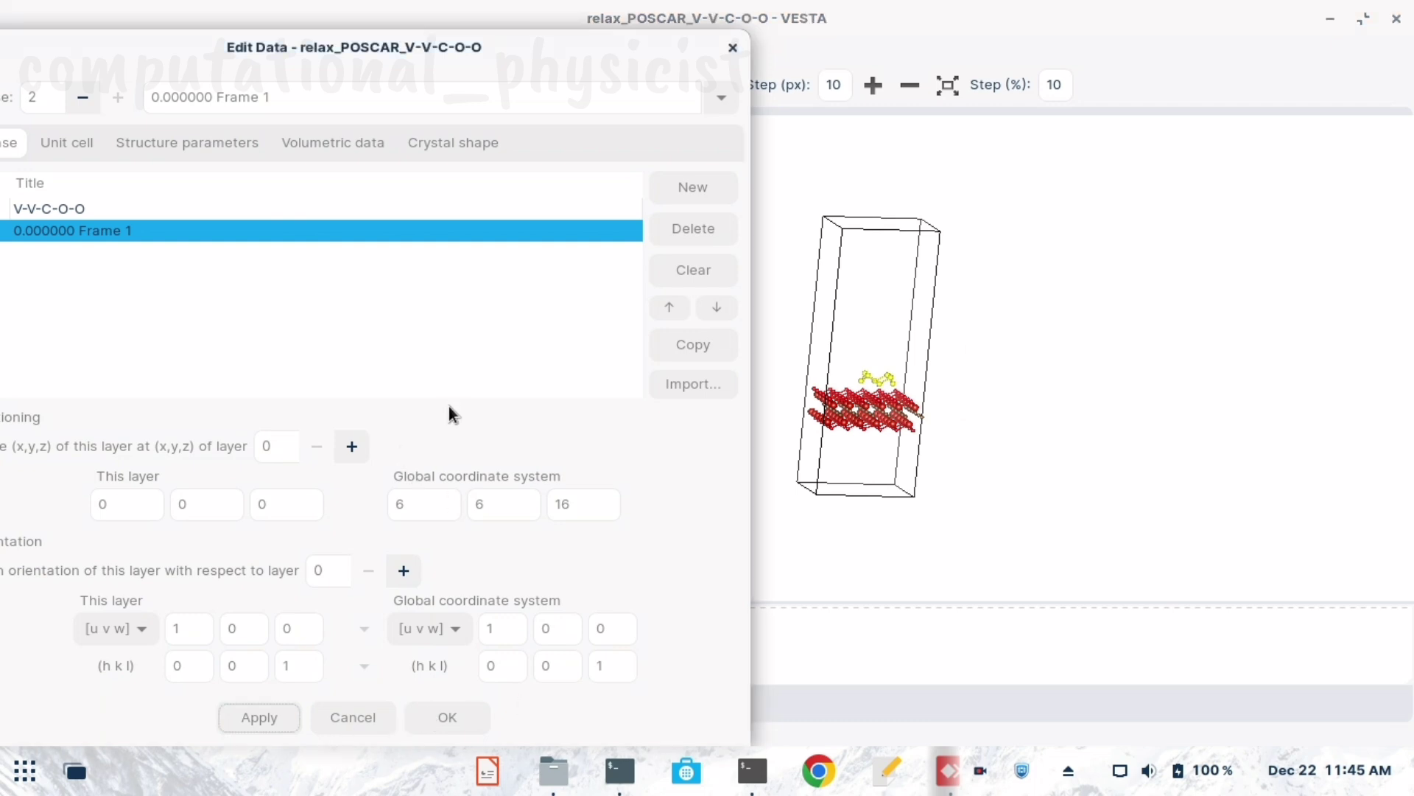
click(449, 719)
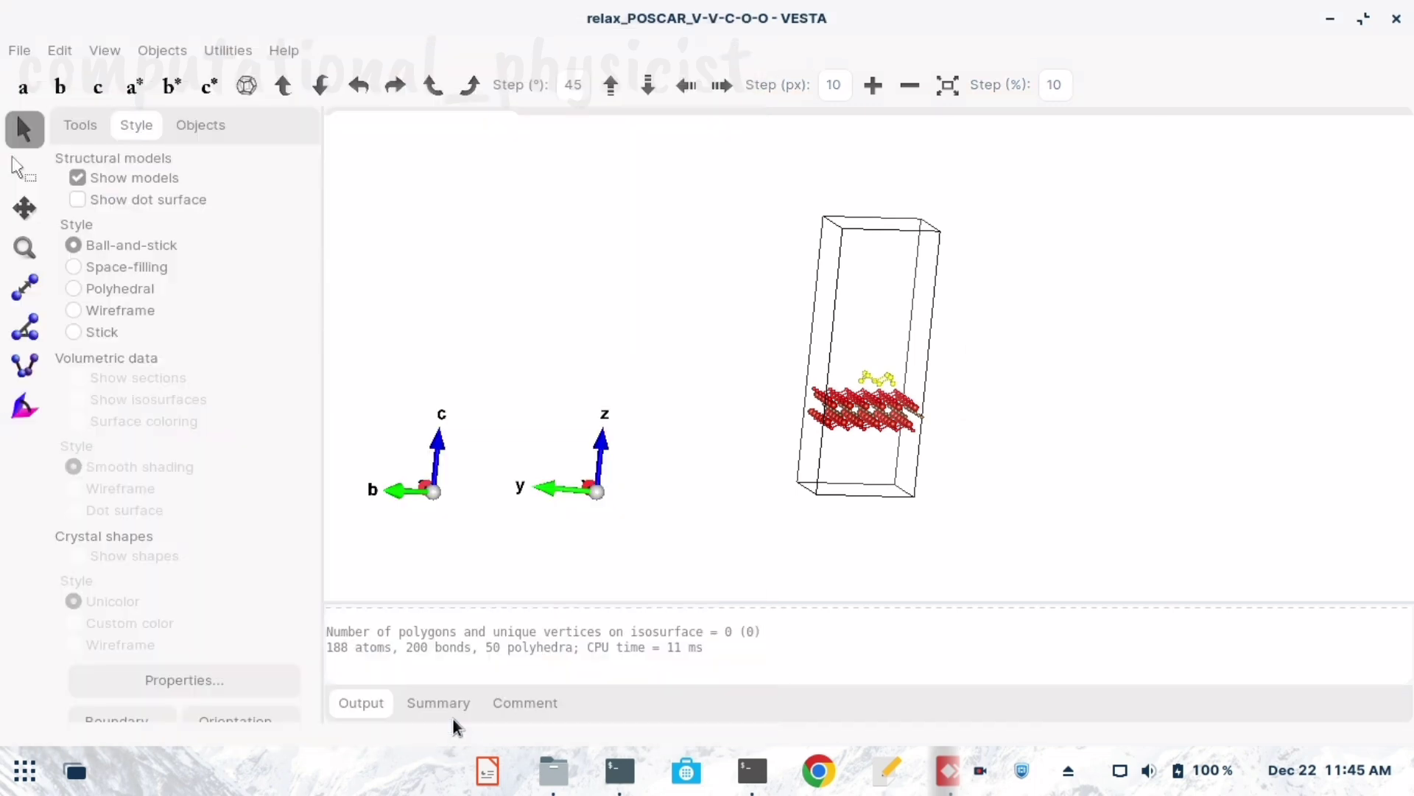
View the structure along b, then rotate it to inspect S8 resting above the slab.
click(63, 85)
drag(905, 428, 1074, 529)
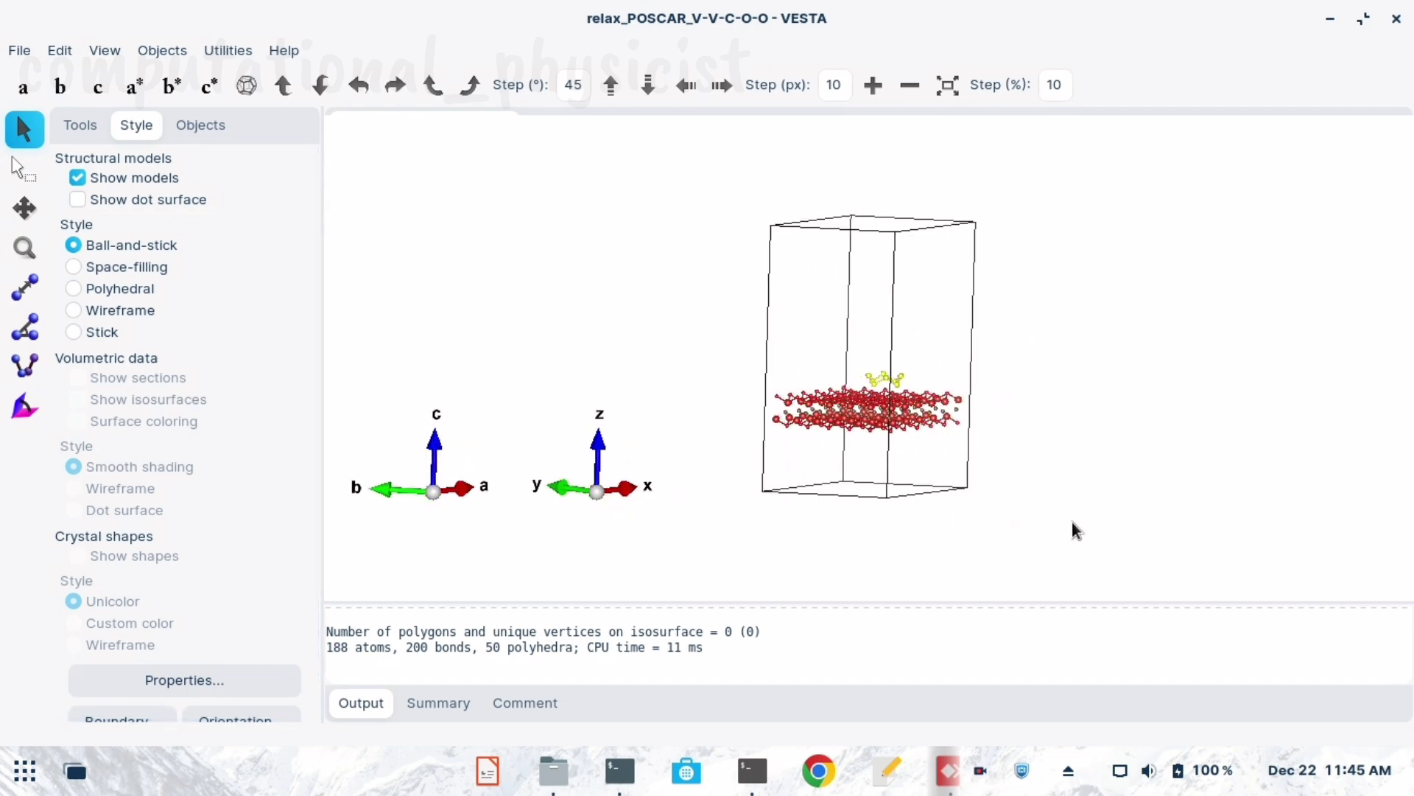
drag(855, 521, 858, 477)
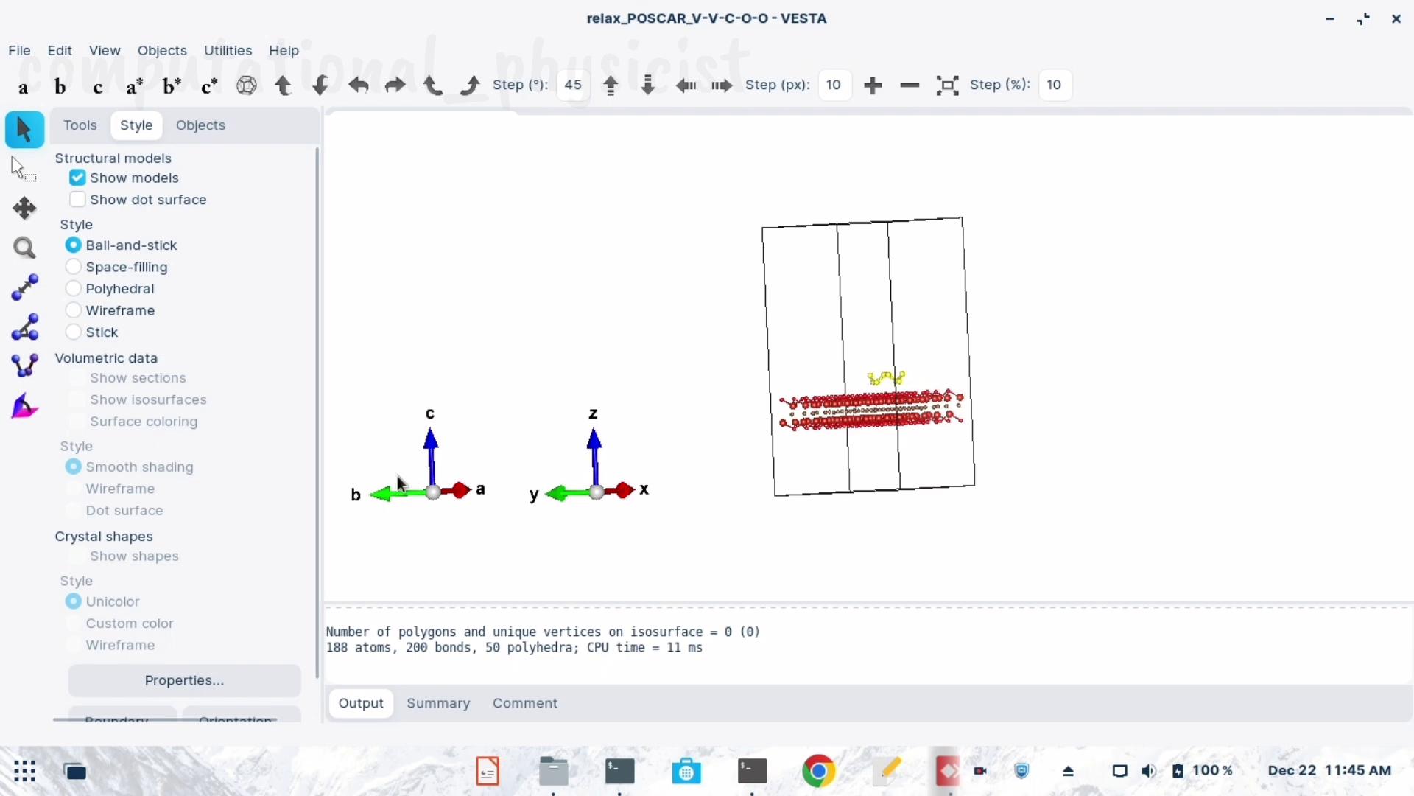
drag(939, 462, 984, 472)
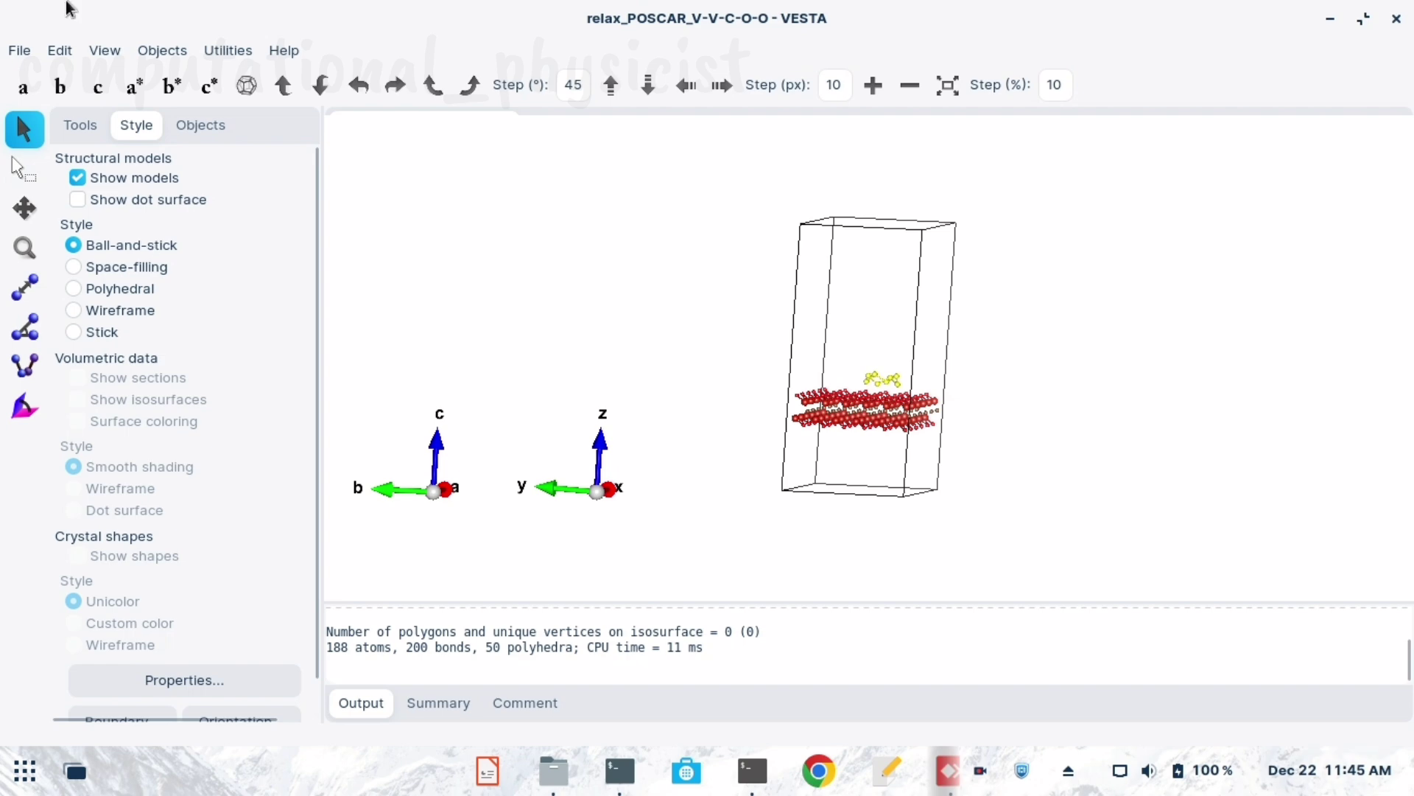
click(19, 50)
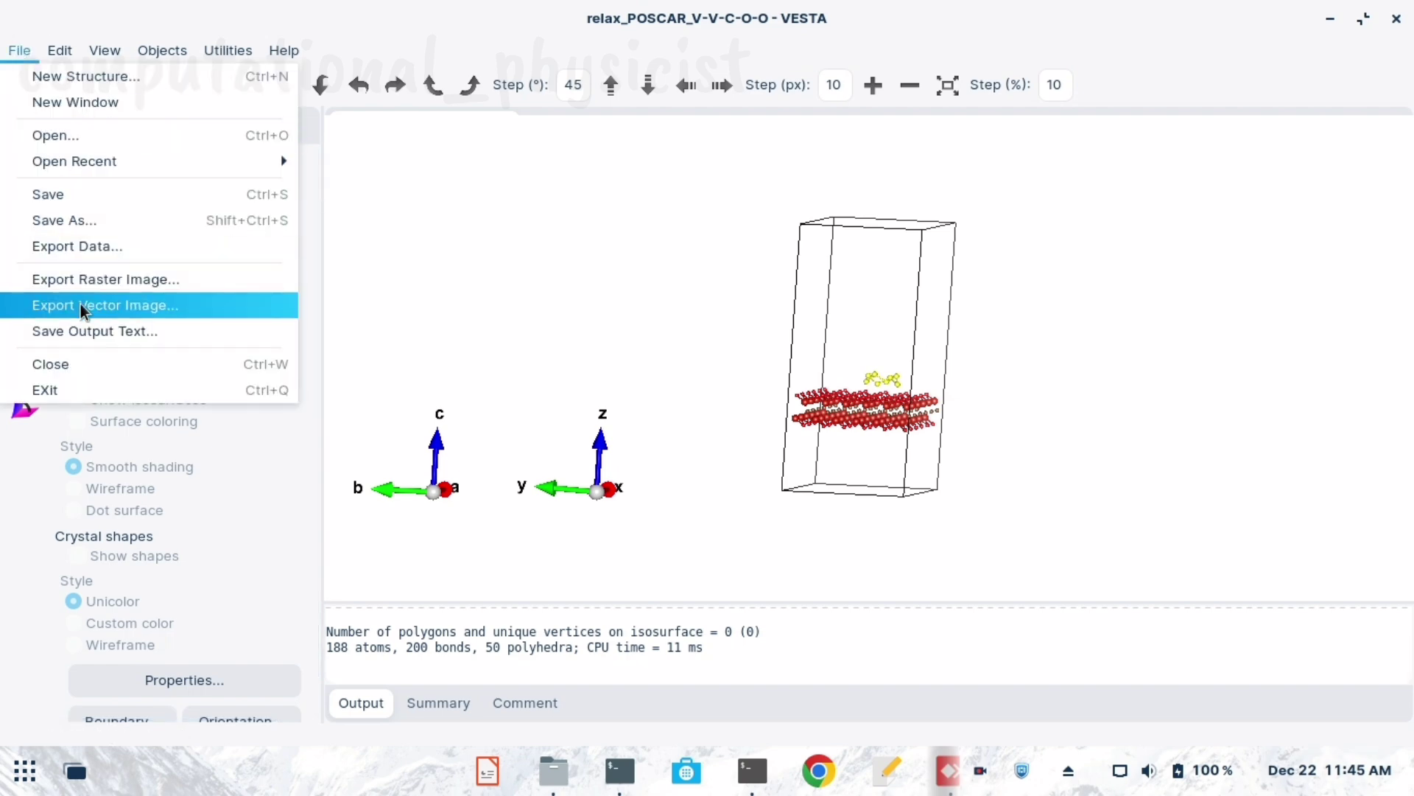
Export the structure as a VASP (*.vasp;POSCAR) file into the MXene folder.
click(94, 246)
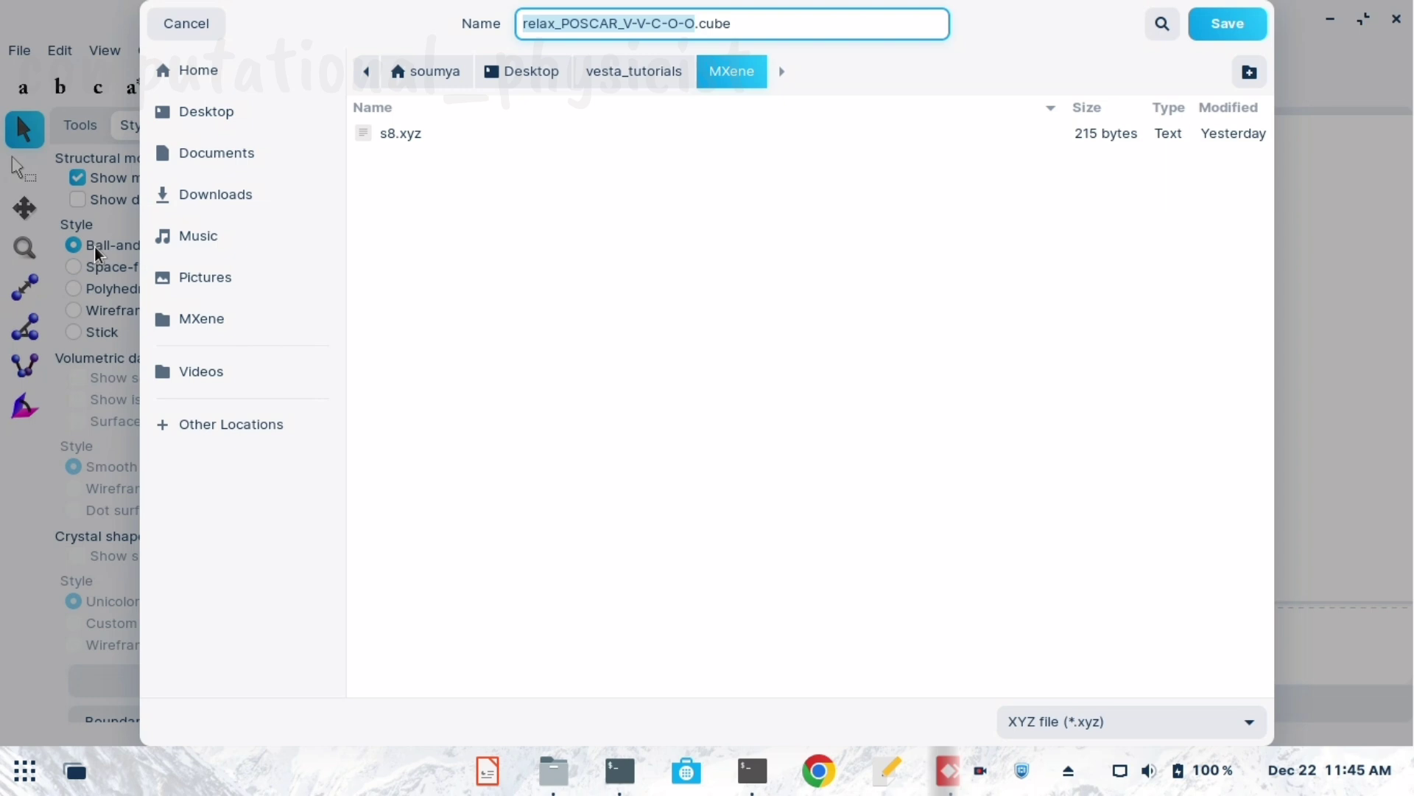
click(1185, 722)
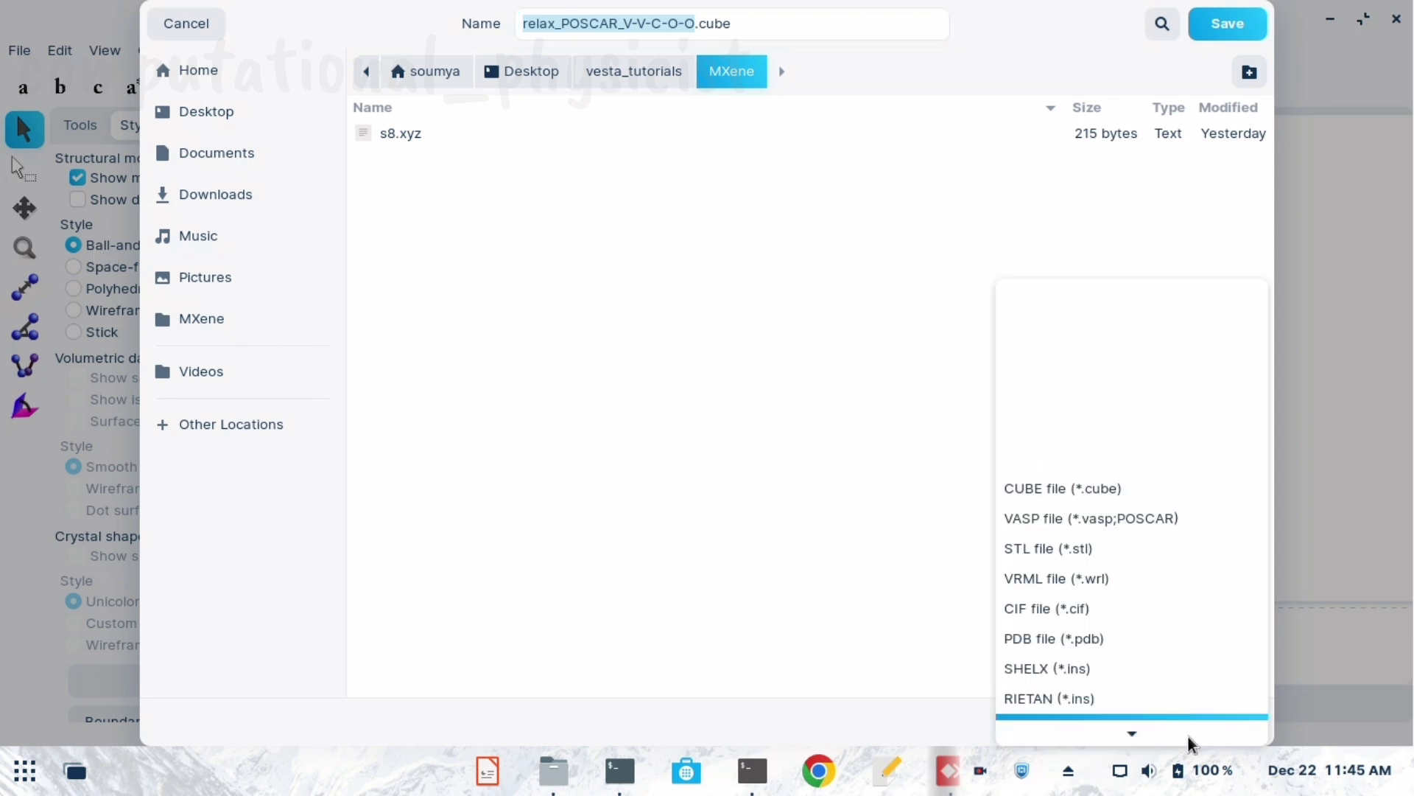
click(1131, 520)
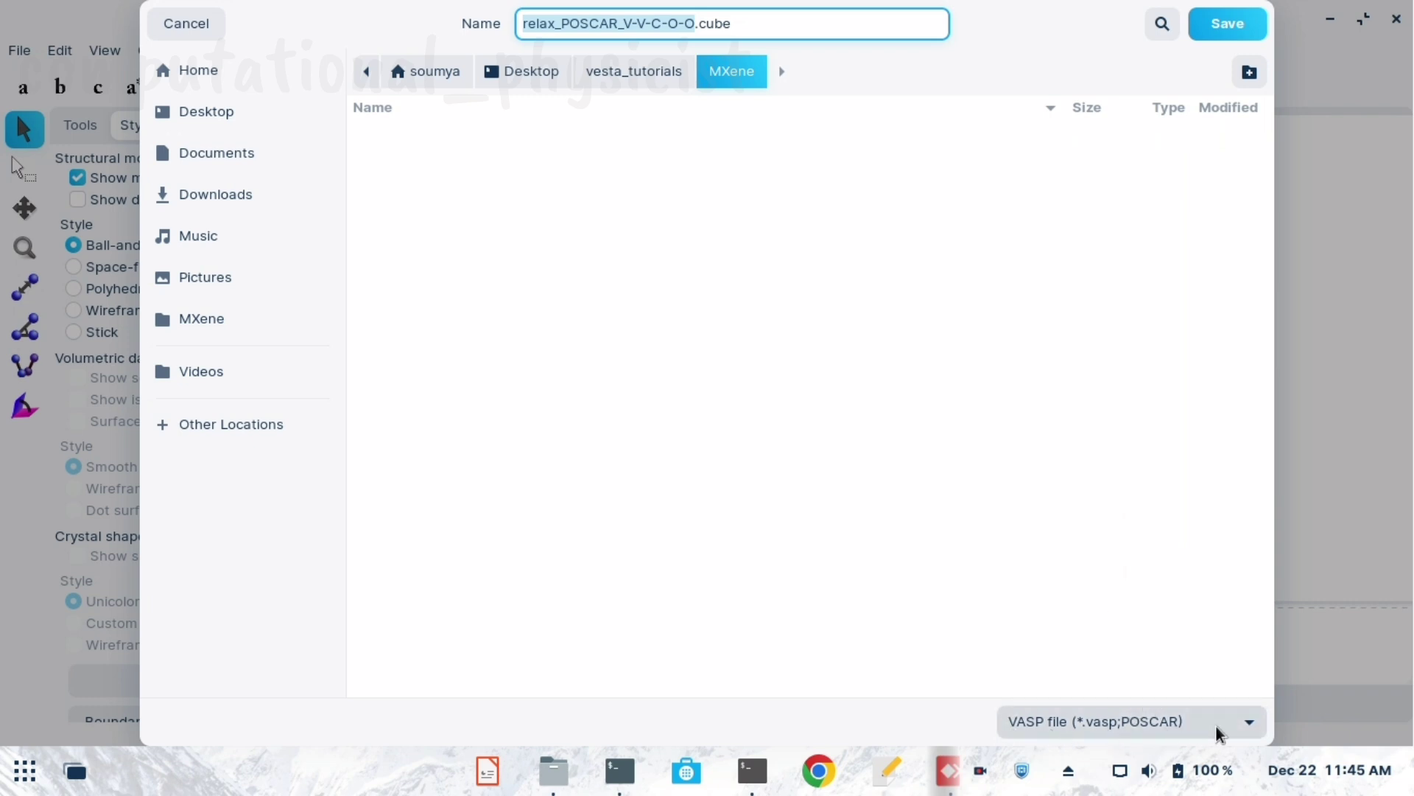
click(1237, 27)
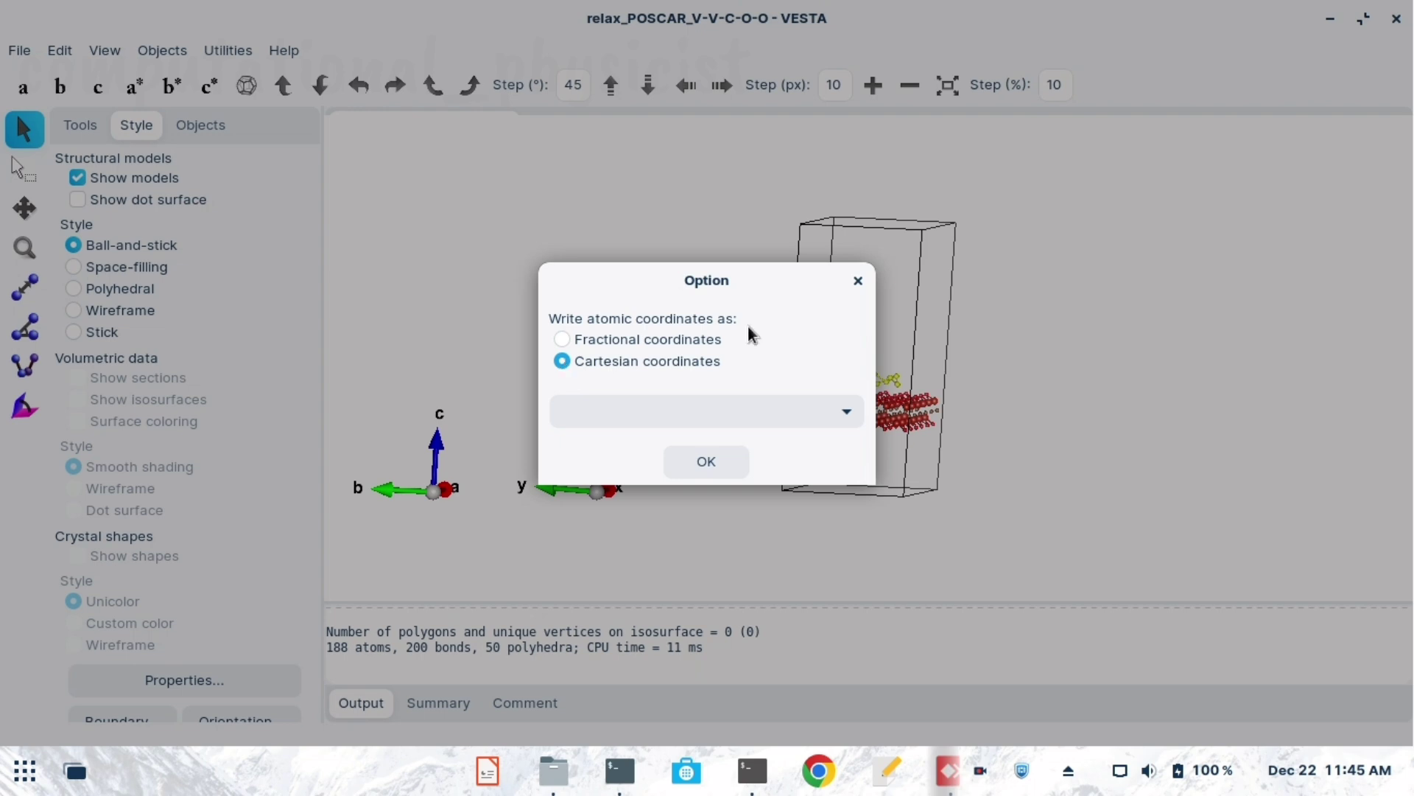
Keep Cartesian coordinates and output all displayed atoms, writing relax_POSCAR_V-V-C-O-O.cube.vasp.
click(844, 411)
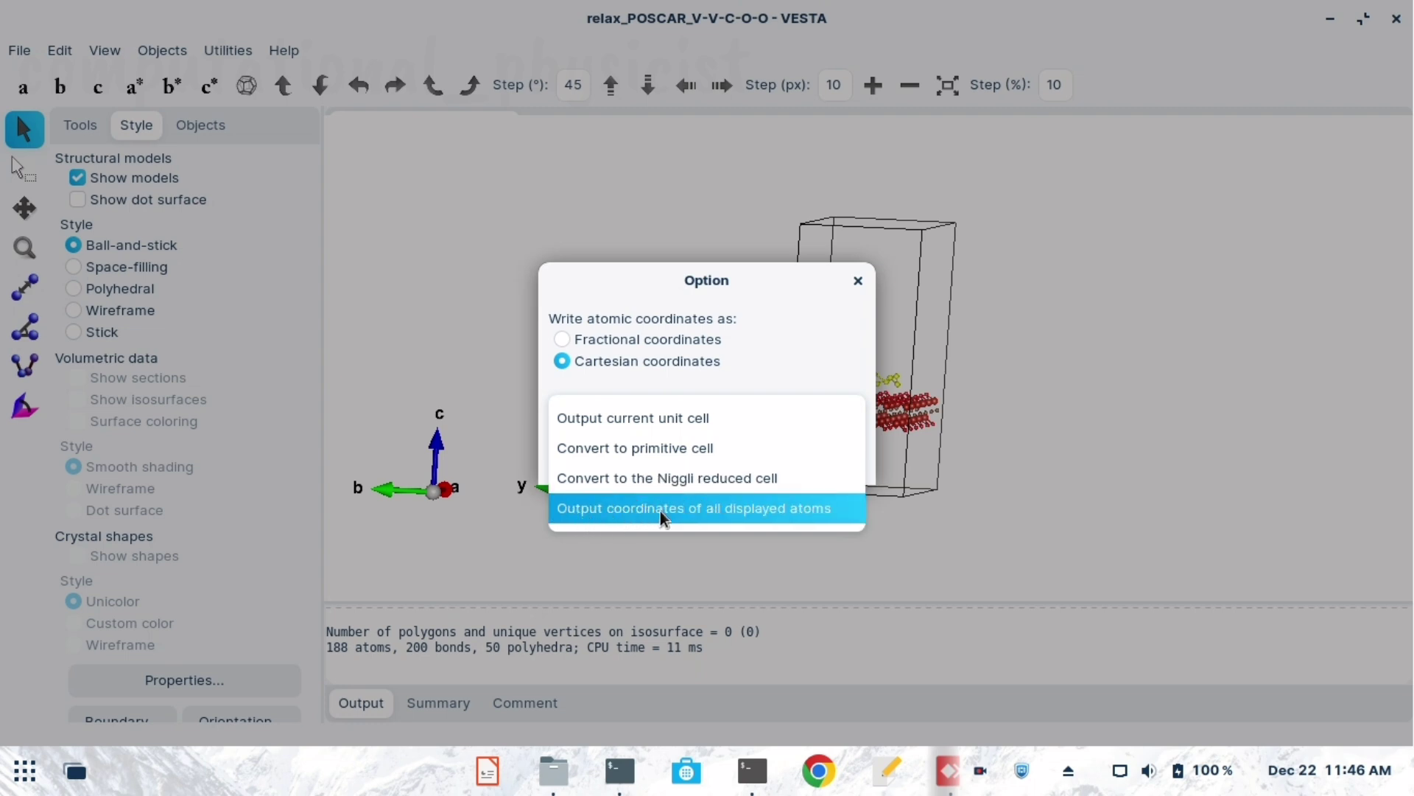
click(744, 508)
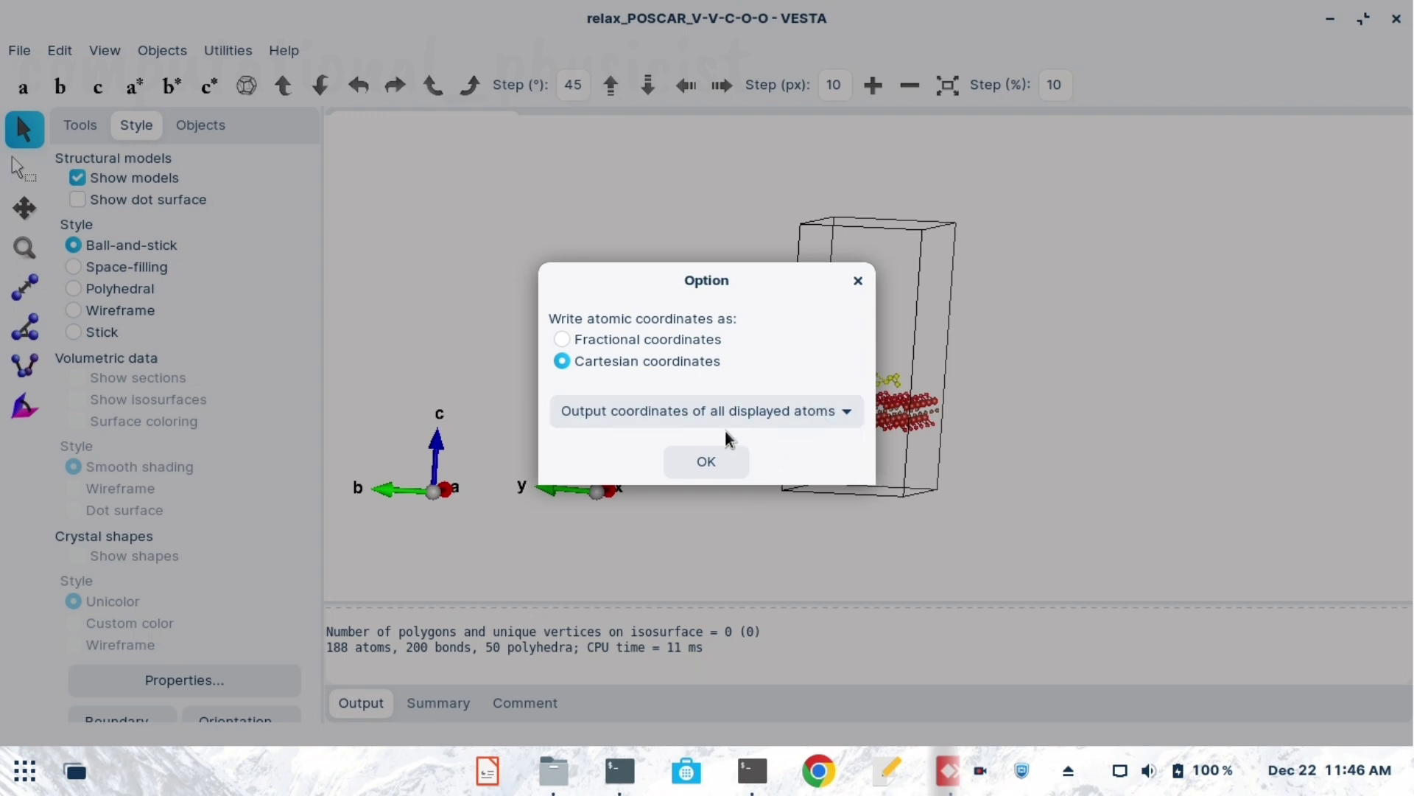
click(687, 464)
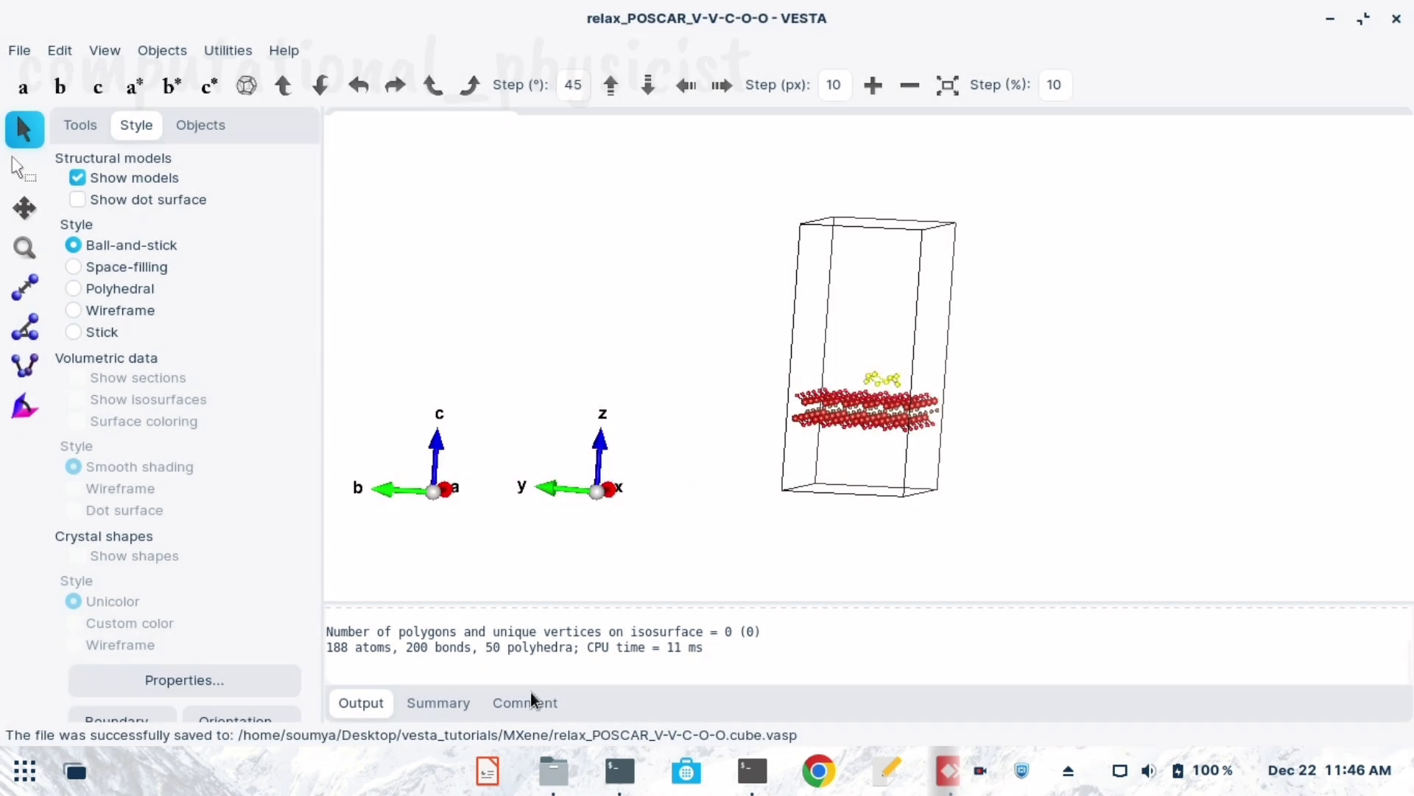
Open the exported .cube.vasp file and original relax_POSCAR_V-V-C-O-O in gedit tabs and compare coordinates.
click(553, 771)
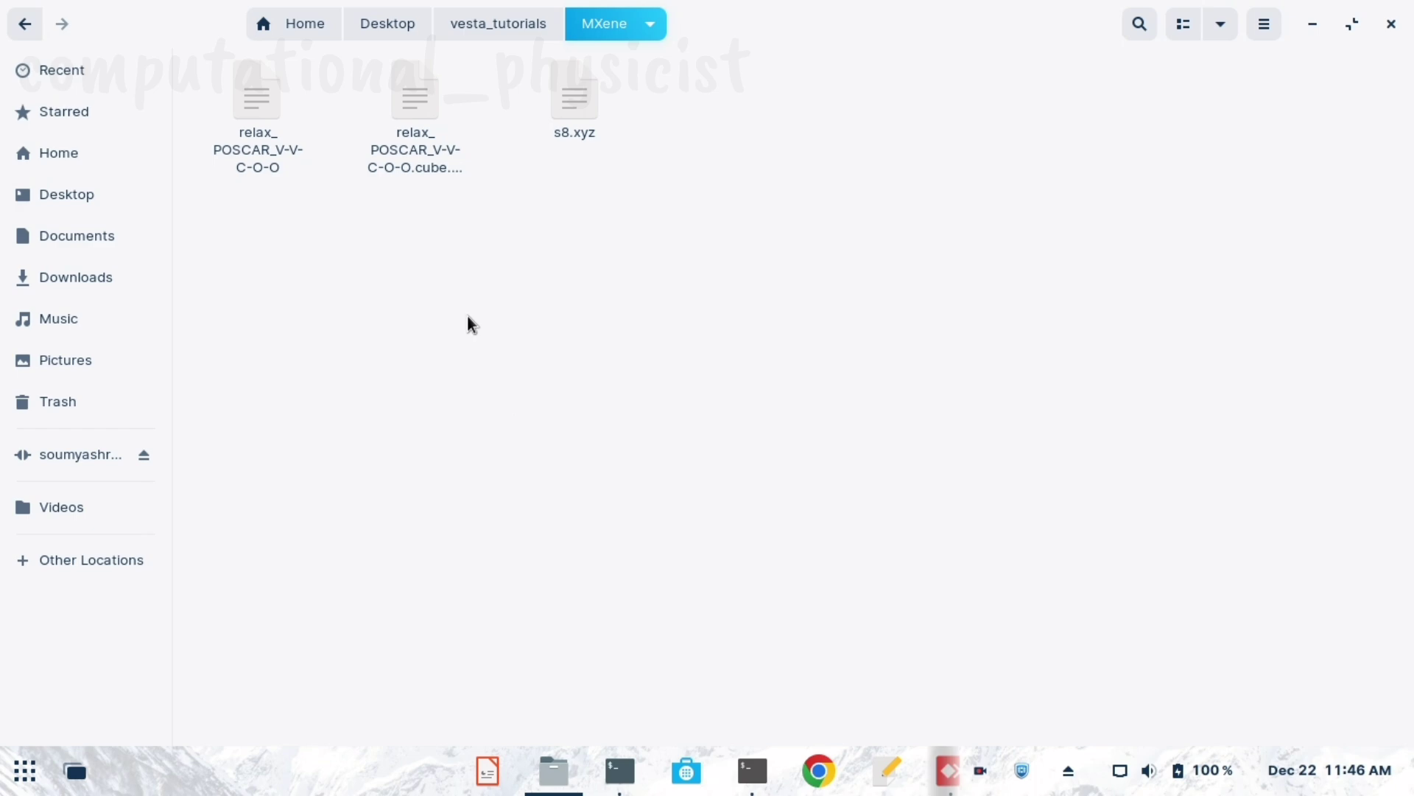
double_click(410, 156)
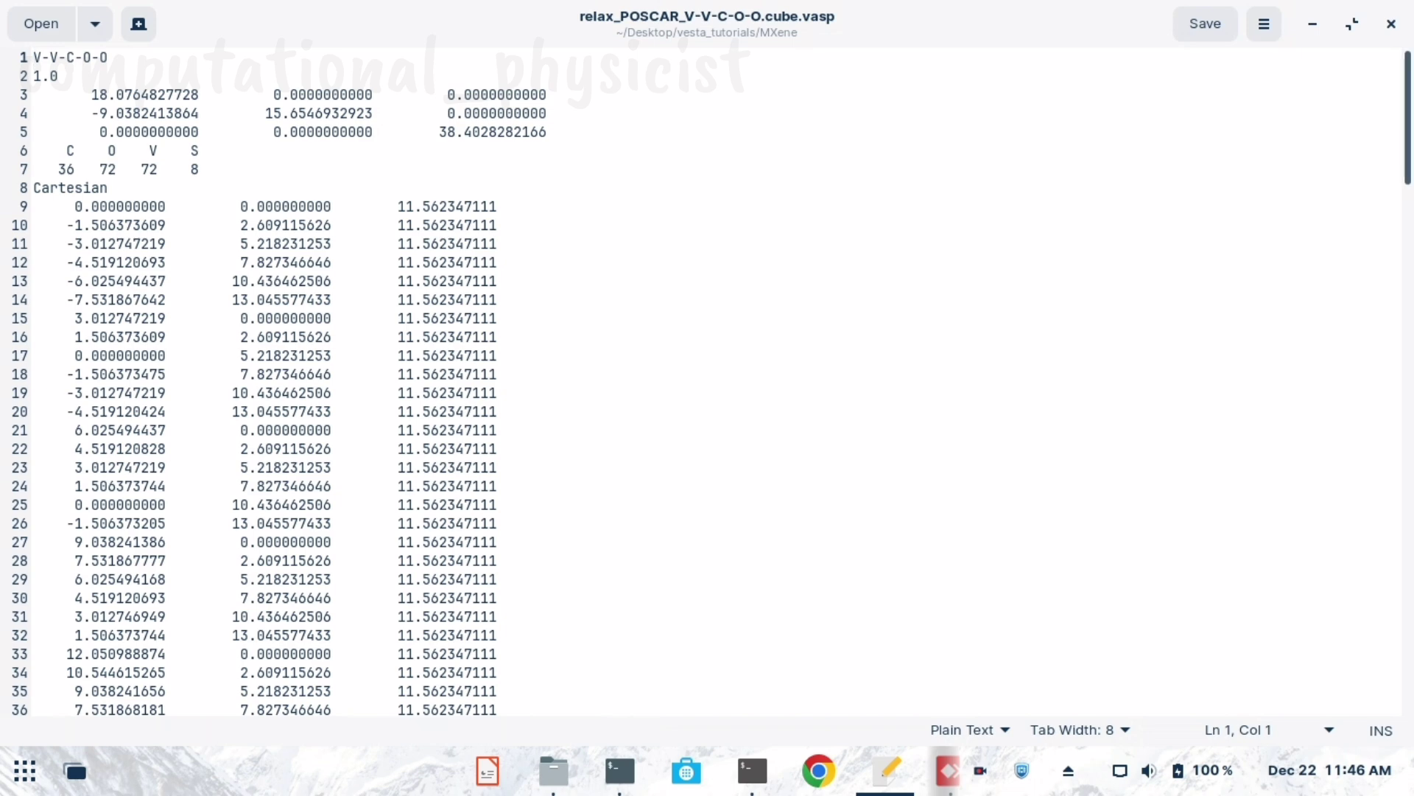
click(1312, 24)
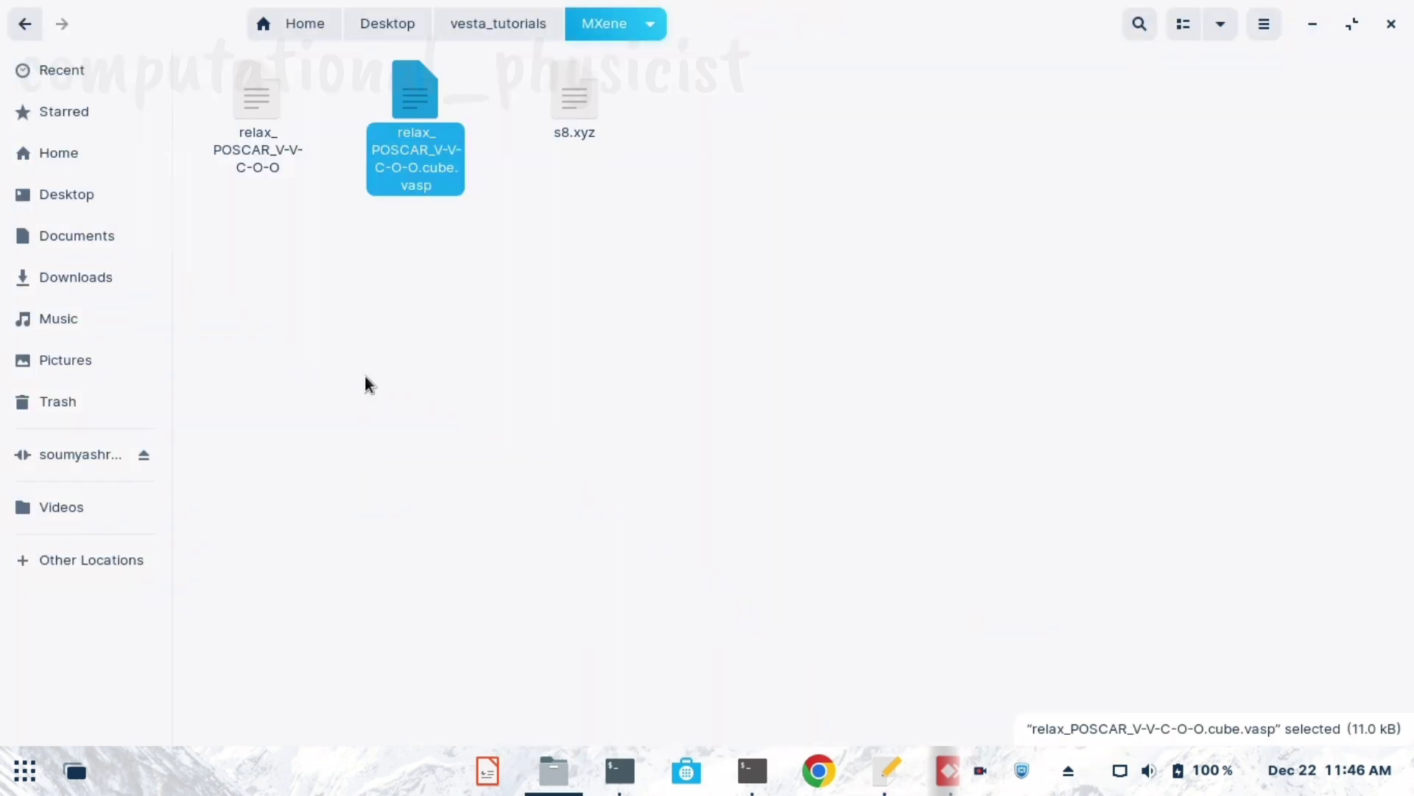
click(361, 377)
double_click(253, 112)
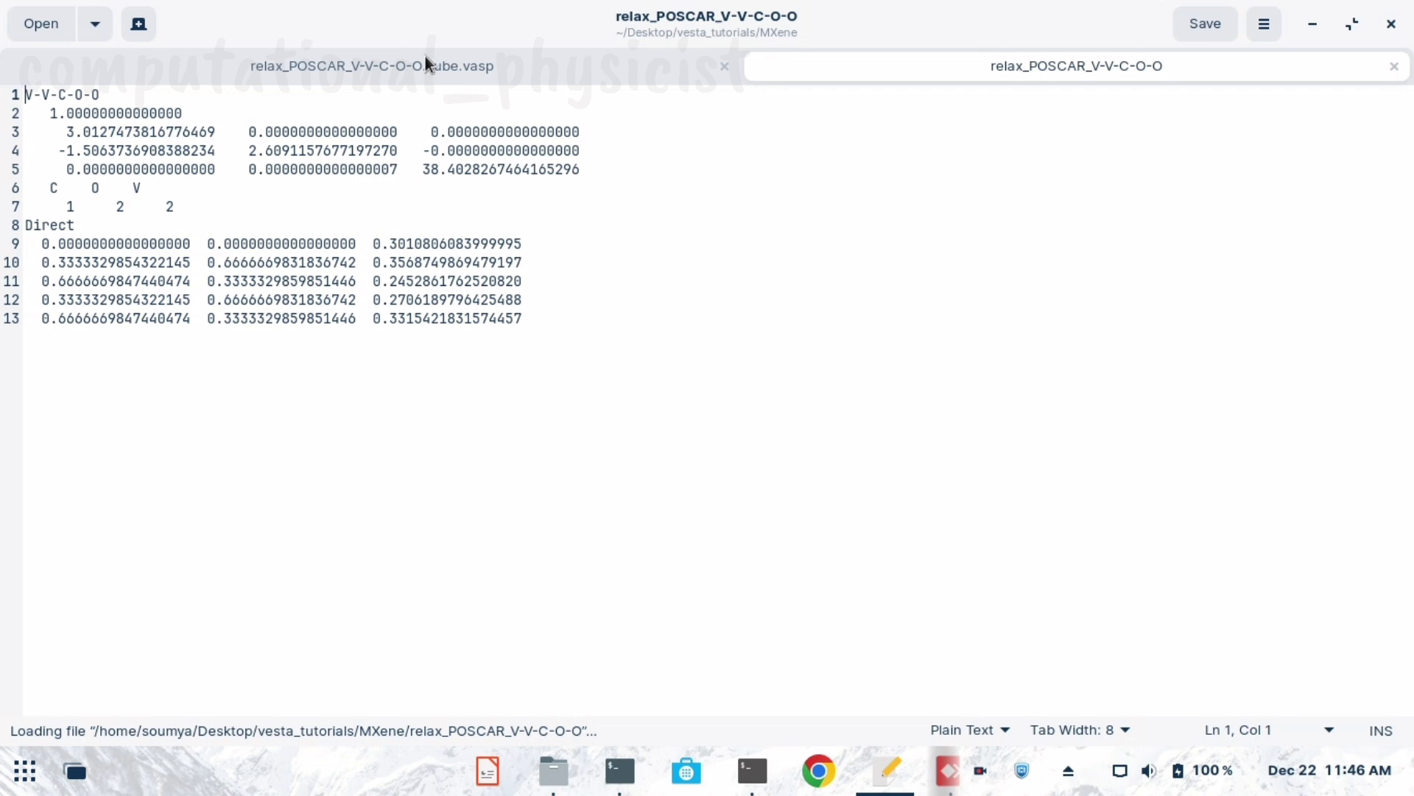
click(417, 77)
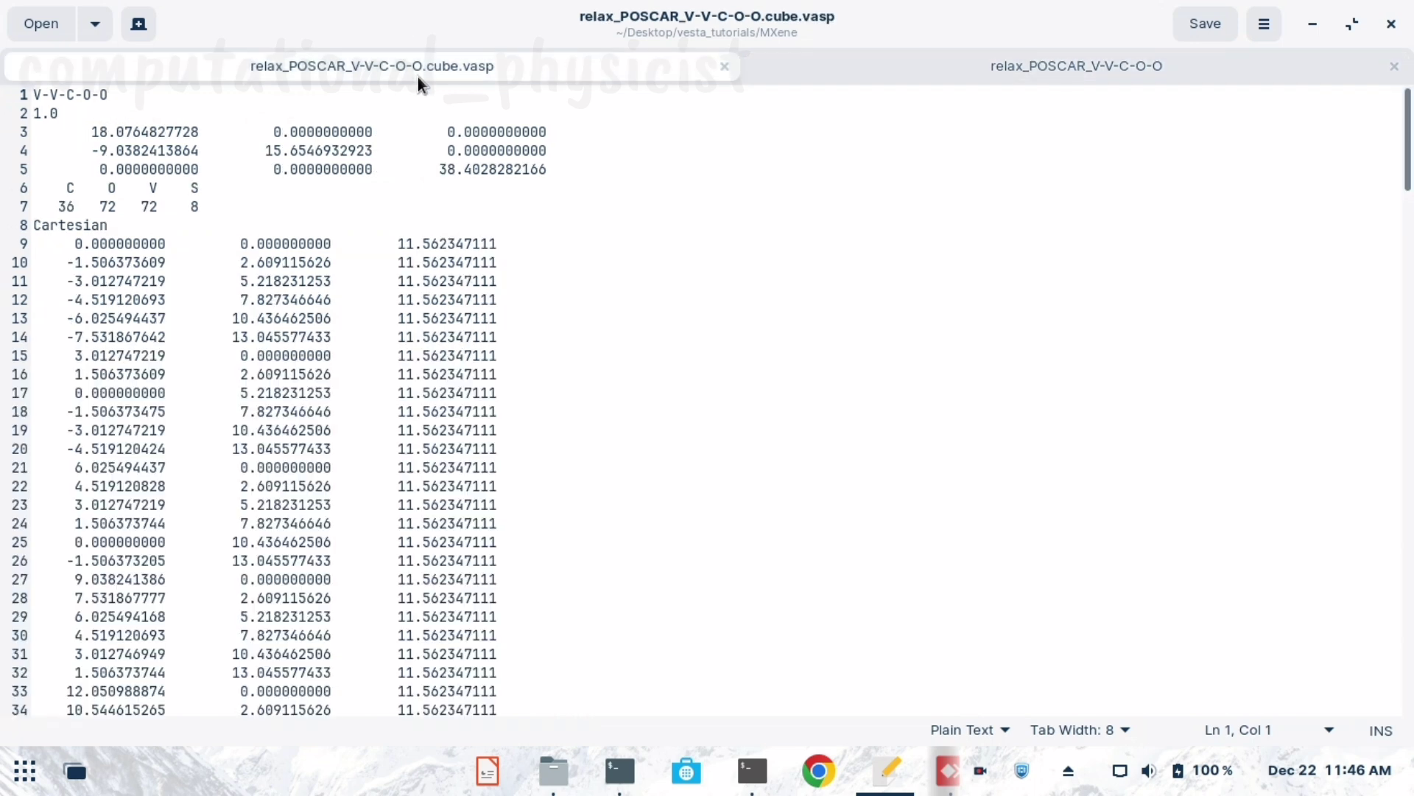
click(996, 64)
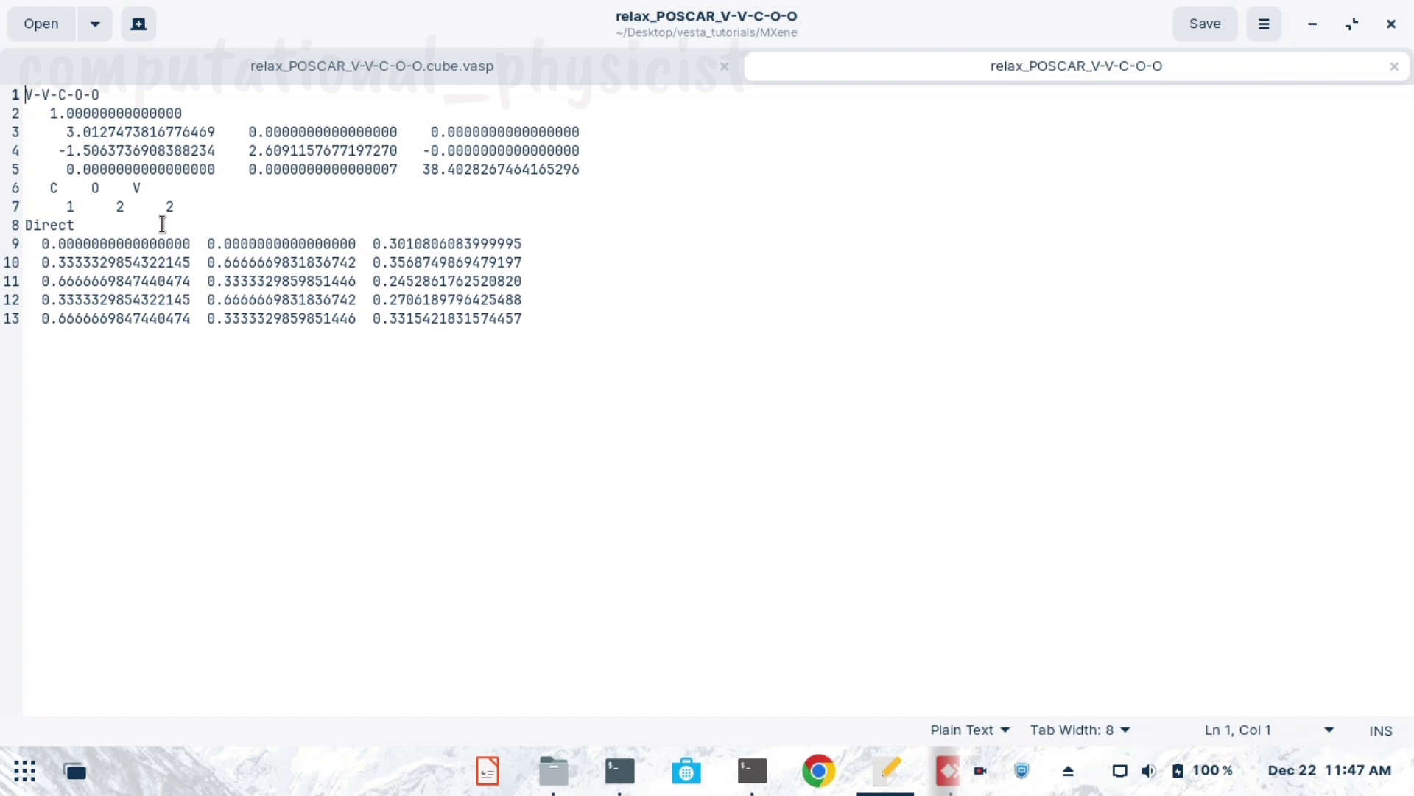
key(ctrl+alt+Page_Up)
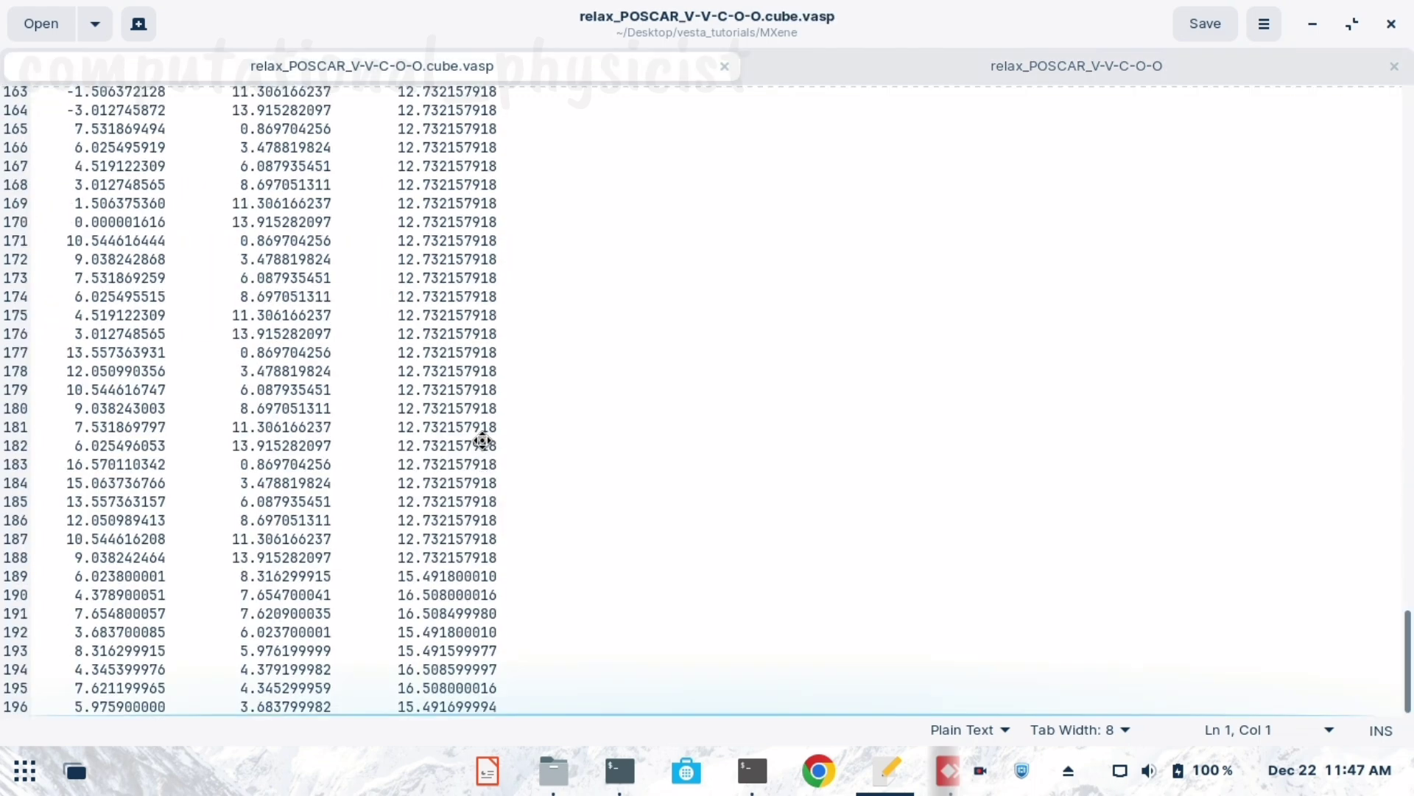
scroll(481, 441, up, 8)
scroll(481, 441, up, 10)
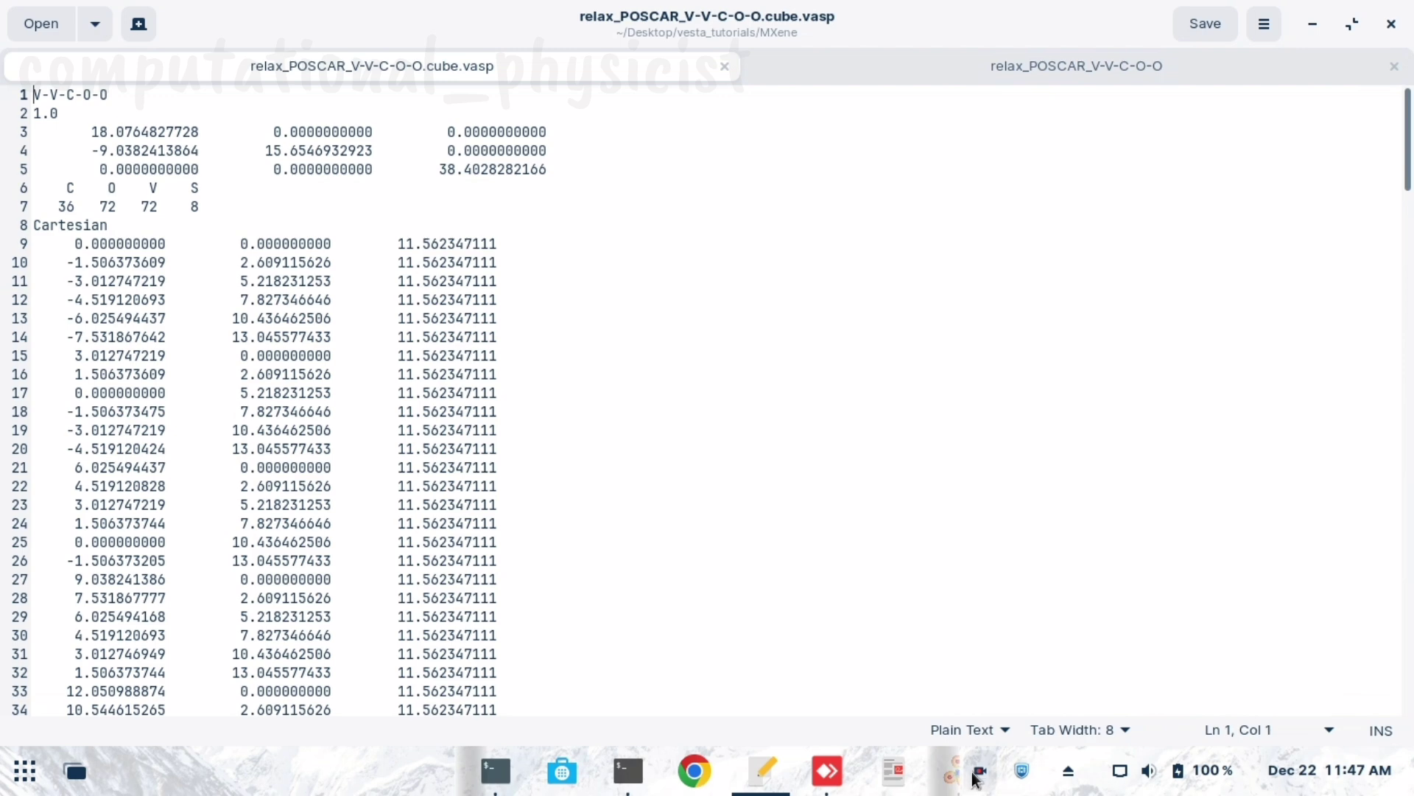
click(930, 770)
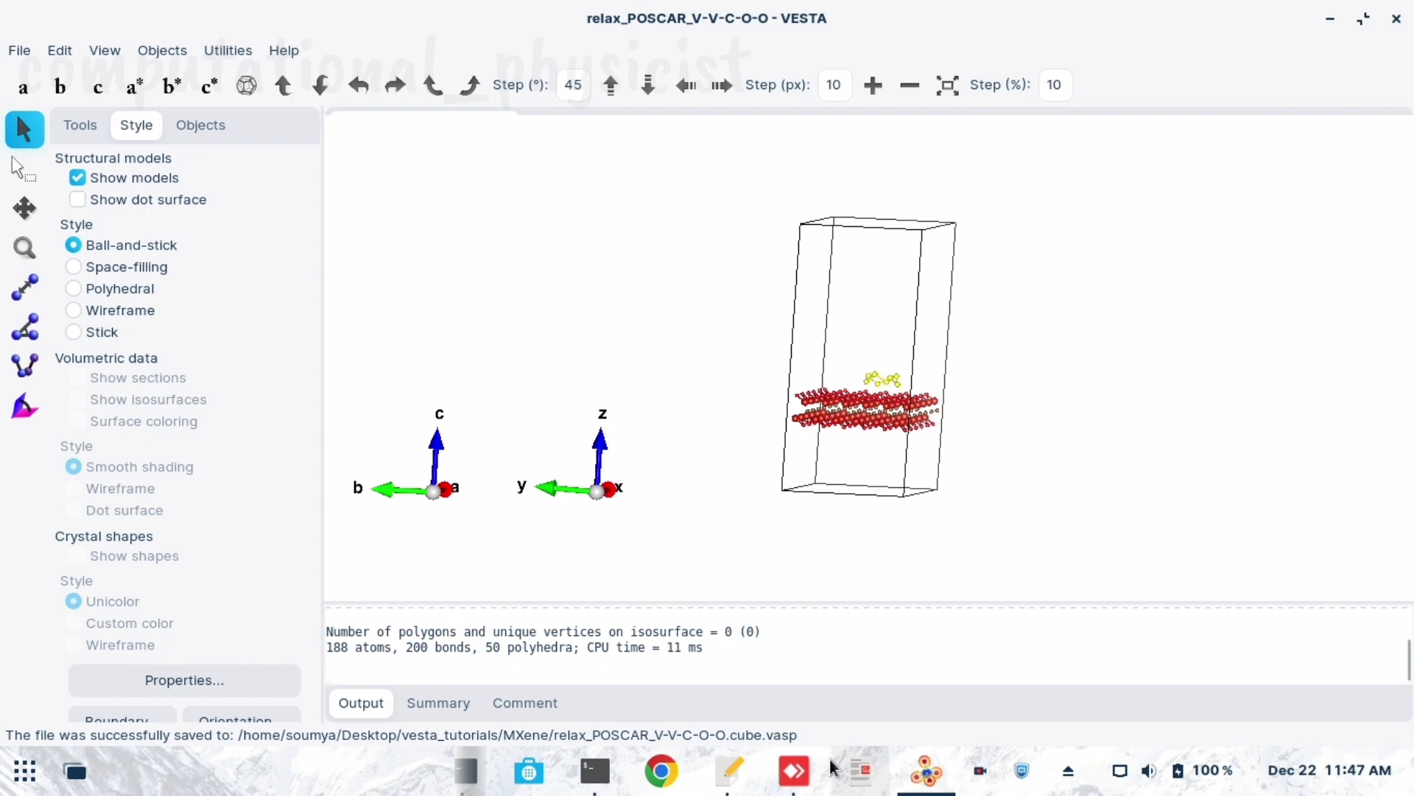
click(728, 787)
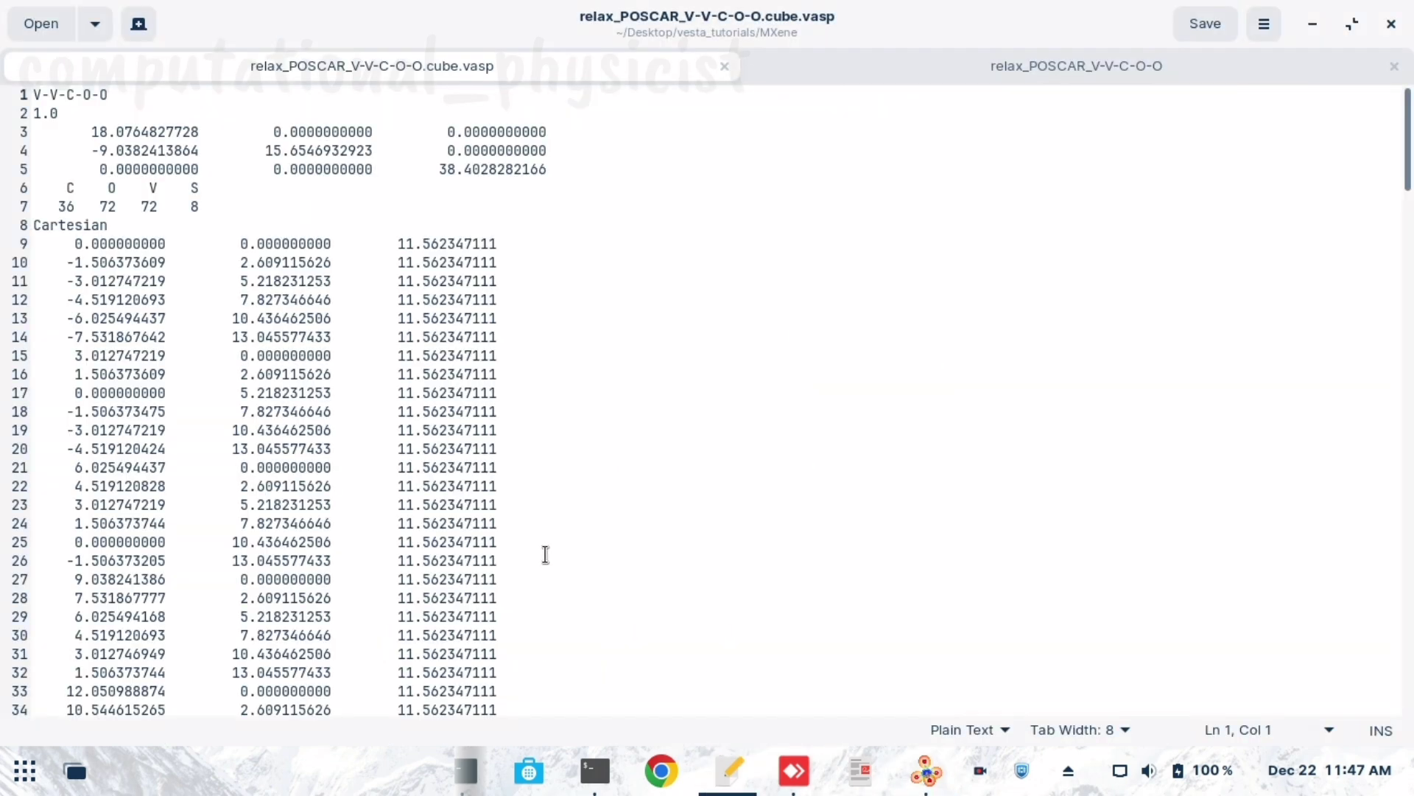